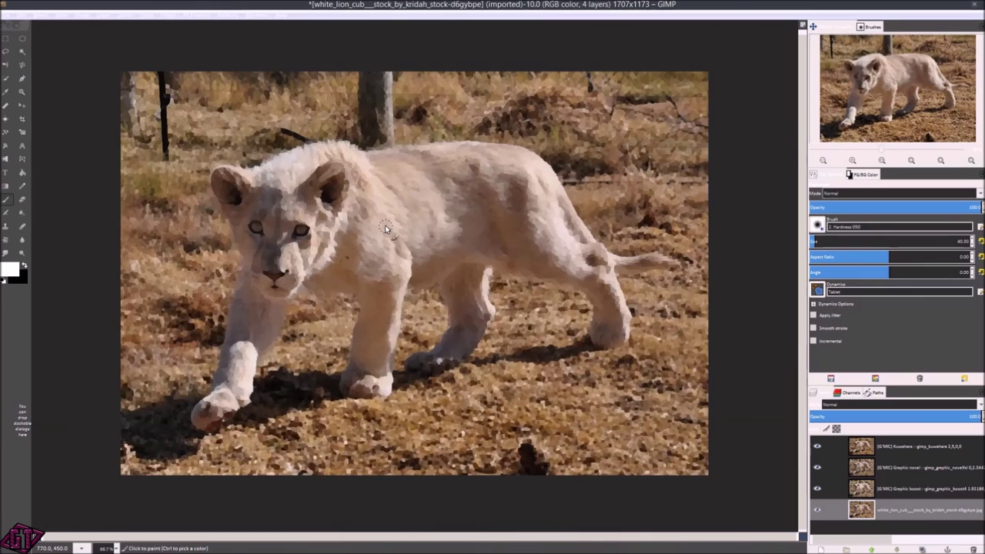
Make the top [G'MIC] Kuwahara layer active, checking its painterly texture at 100% zoom
{"action": "left_click", "coordinate": [163, 15]}
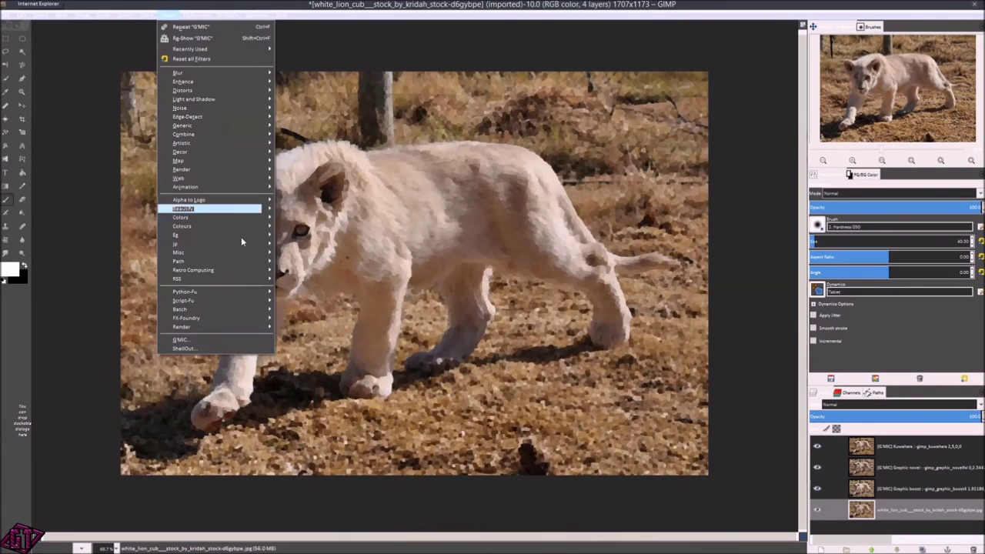
{"action": "key", "text": "Escape"}
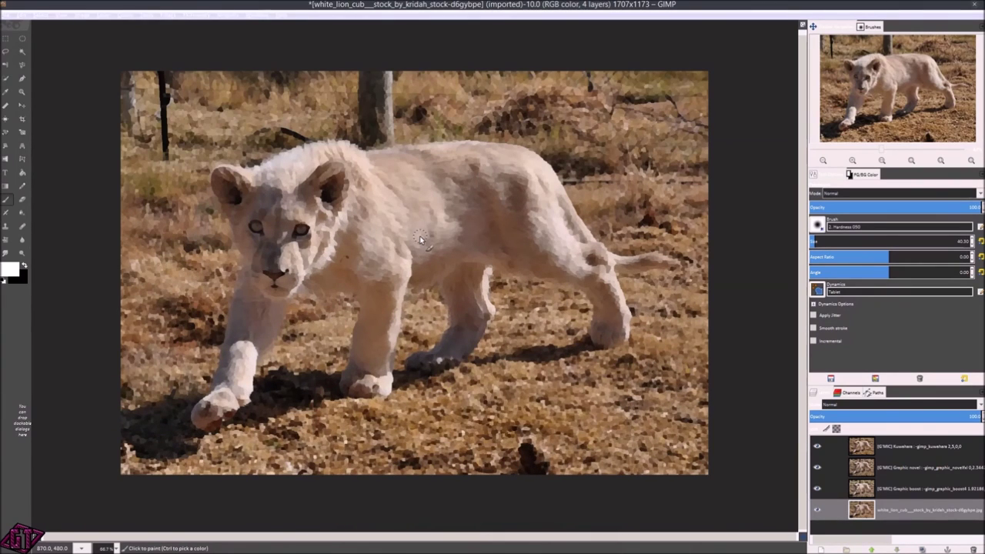
{"action": "key", "text": "1"}
{"action": "key", "text": "minus"}
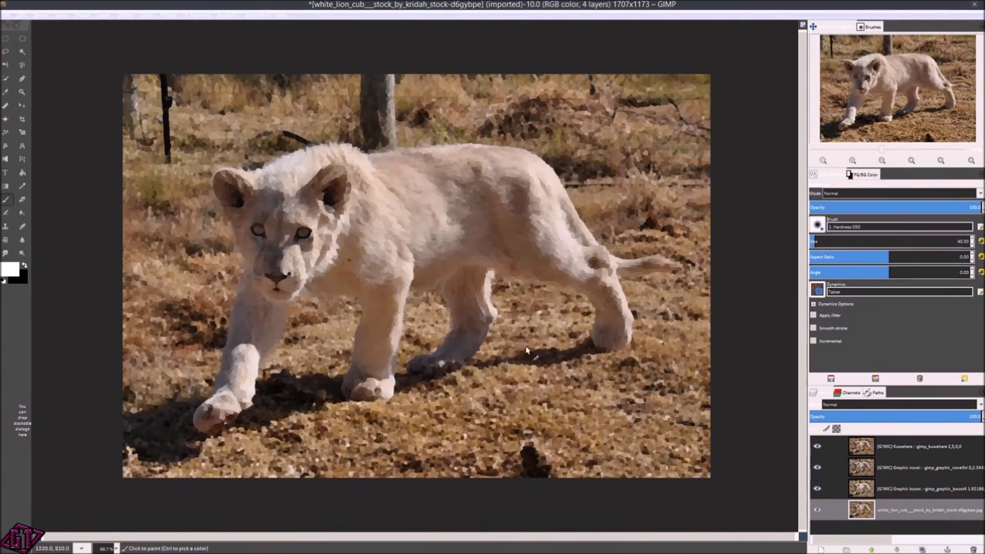
{"action": "left_click", "coordinate": [908, 448]}
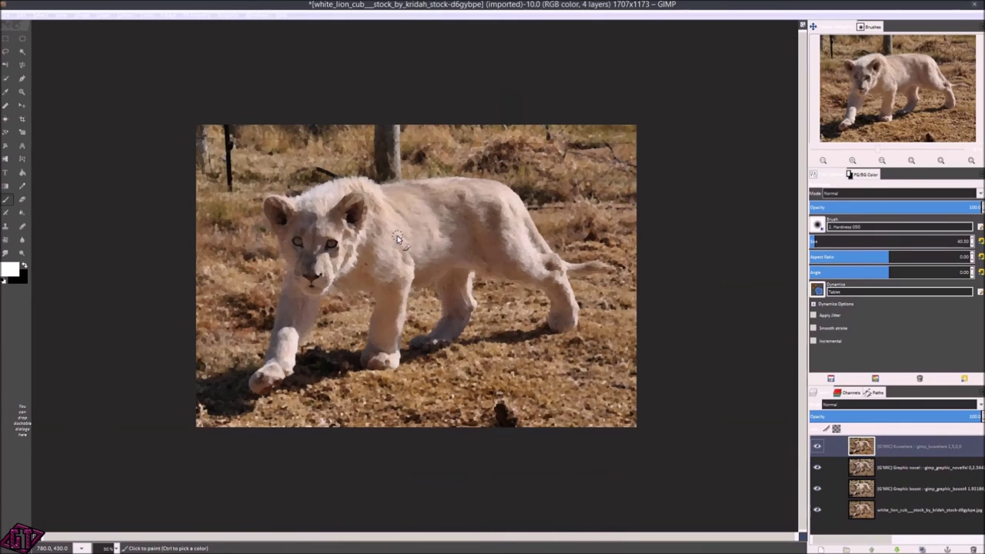
{"action": "key", "text": "1"}
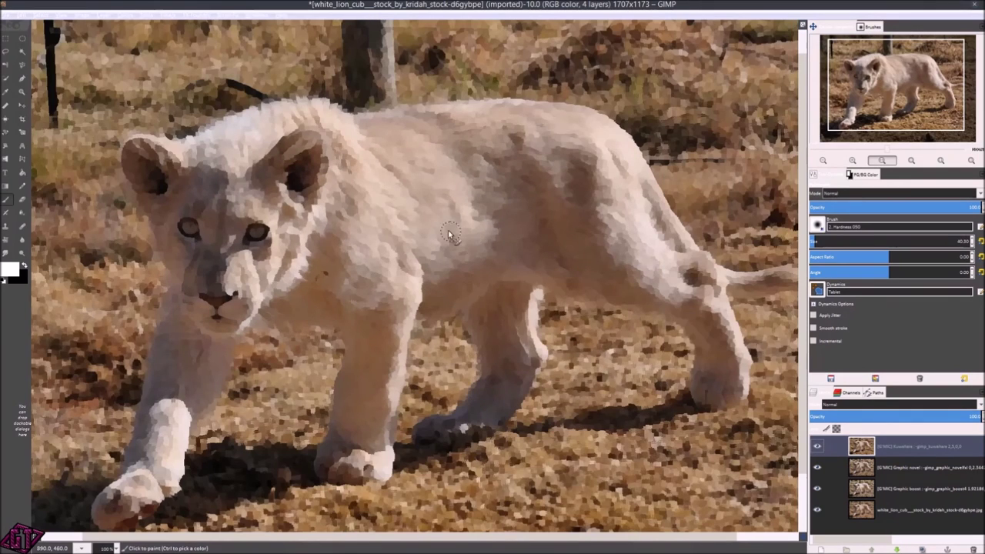
{"action": "key", "text": "minus"}
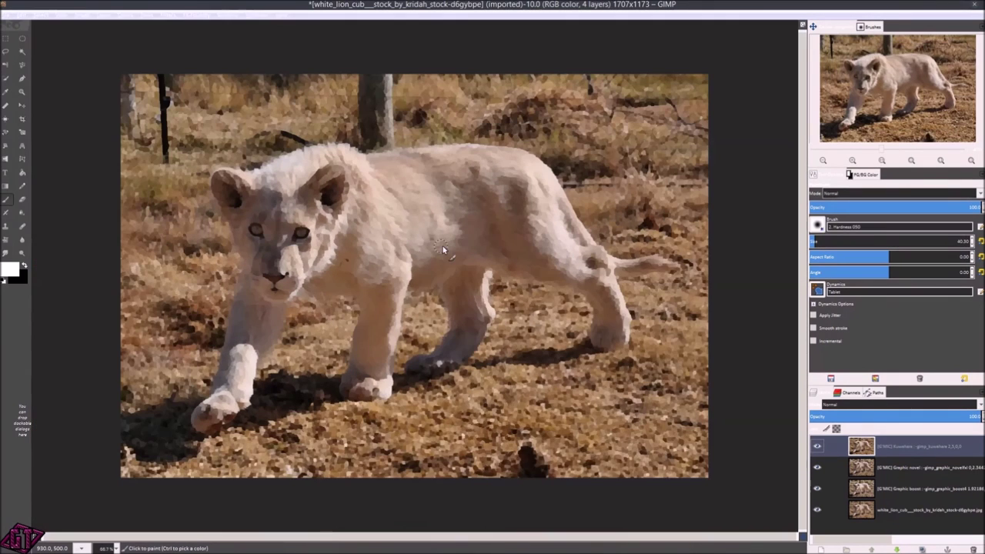
{"action": "left_click", "coordinate": [818, 450]}
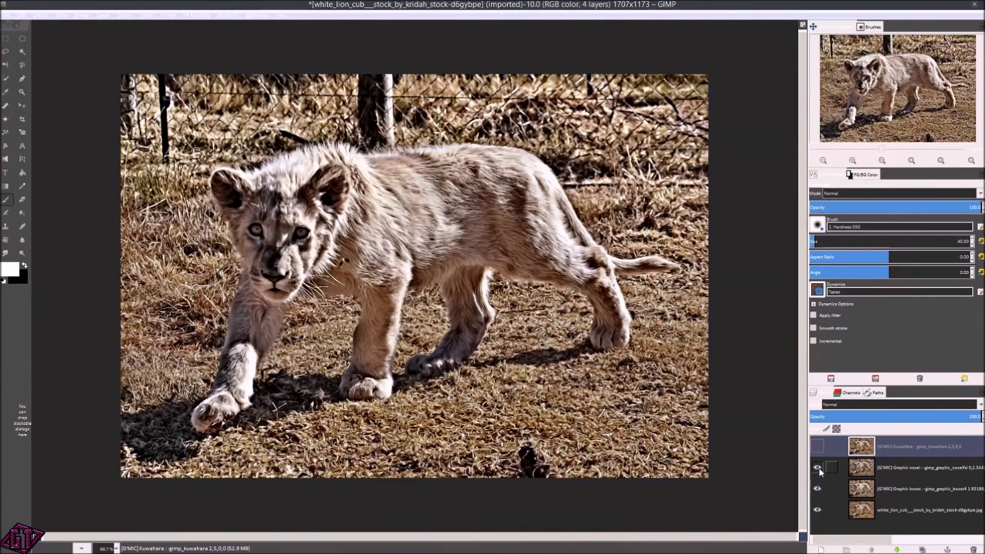
{"action": "left_click", "coordinate": [818, 468]}
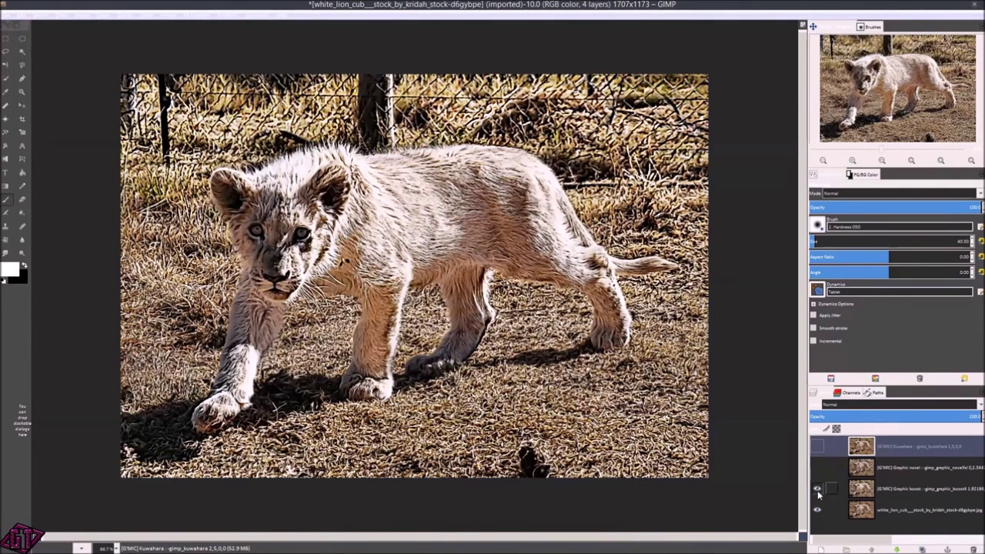
{"action": "left_click", "coordinate": [818, 489]}
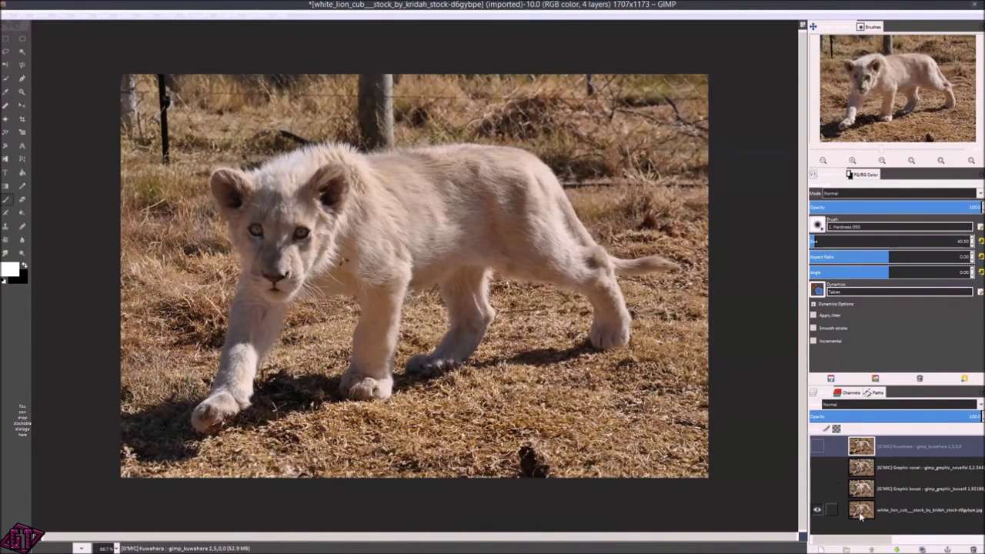
{"action": "left_click", "coordinate": [816, 490]}
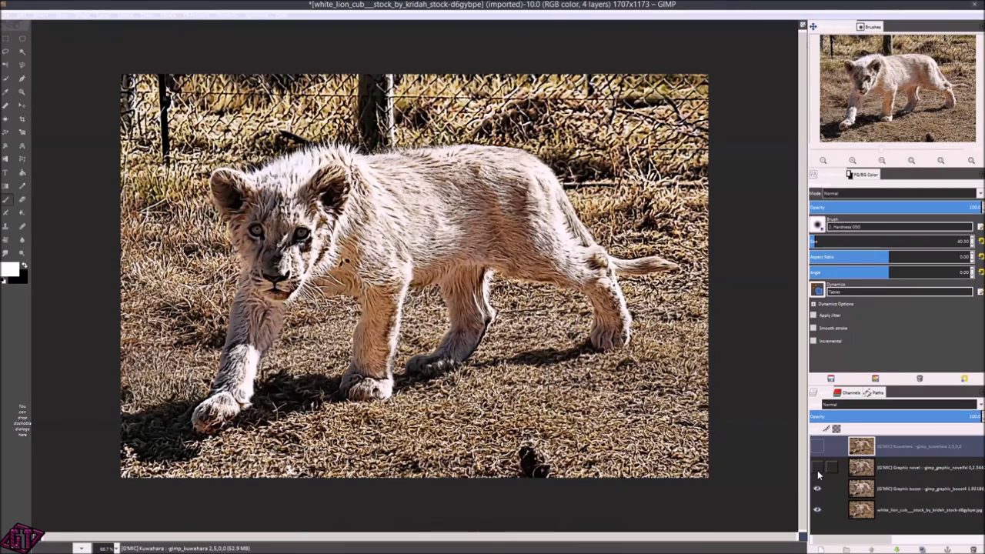
{"action": "left_click", "coordinate": [817, 470]}
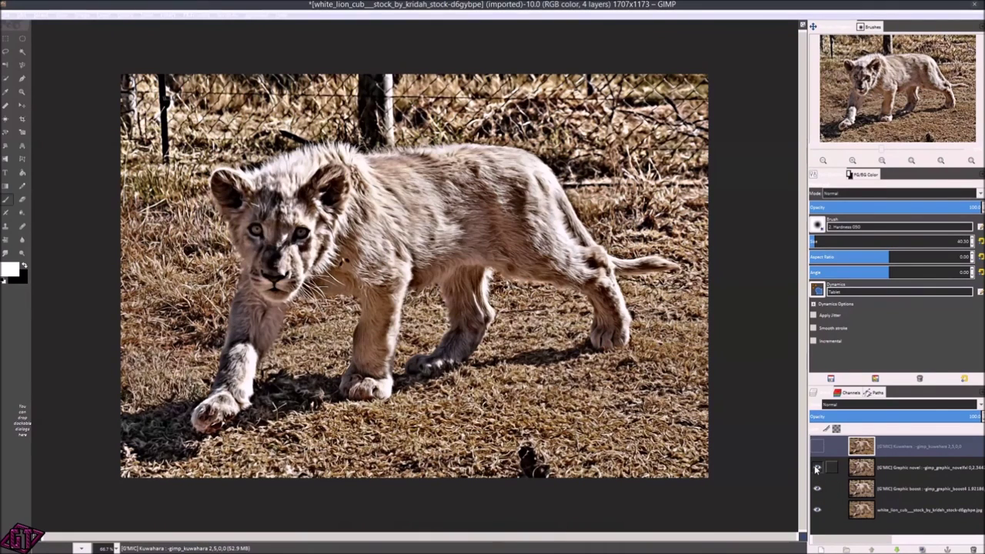
{"action": "left_click", "coordinate": [817, 447]}
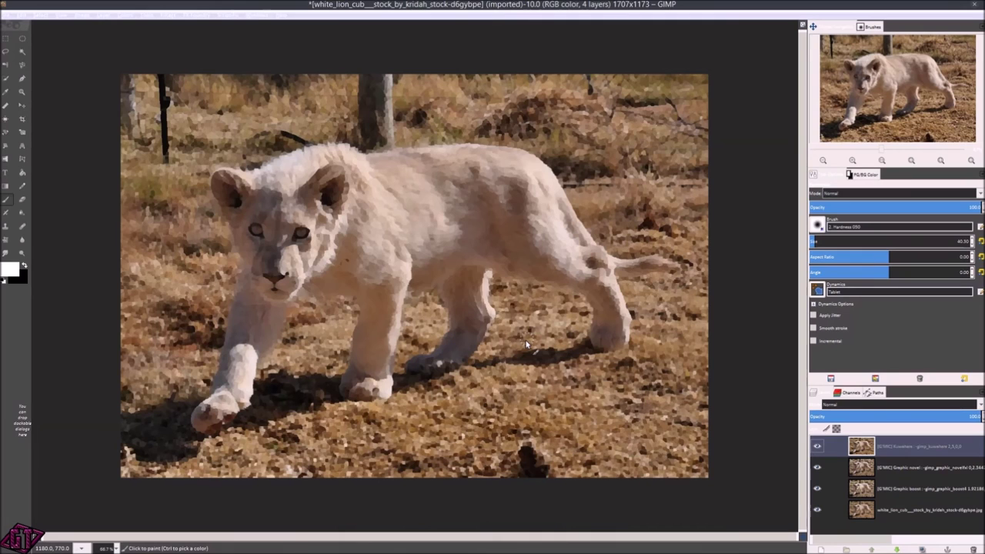
{"action": "key", "text": "alt+Tab"}
{"action": "key", "text": "alt+Tab"}
{"action": "key", "text": "alt+Tab"}
{"action": "key", "text": "alt+Tab"}
{"action": "key", "text": "alt+Tab"}
{"action": "key", "text": "alt+Tab"}
Scroll back up through earlier pages of gmic_reference.pdf
{"action": "scroll", "coordinate": [465, 223], "scroll_direction": "up", "scroll_amount": 20}
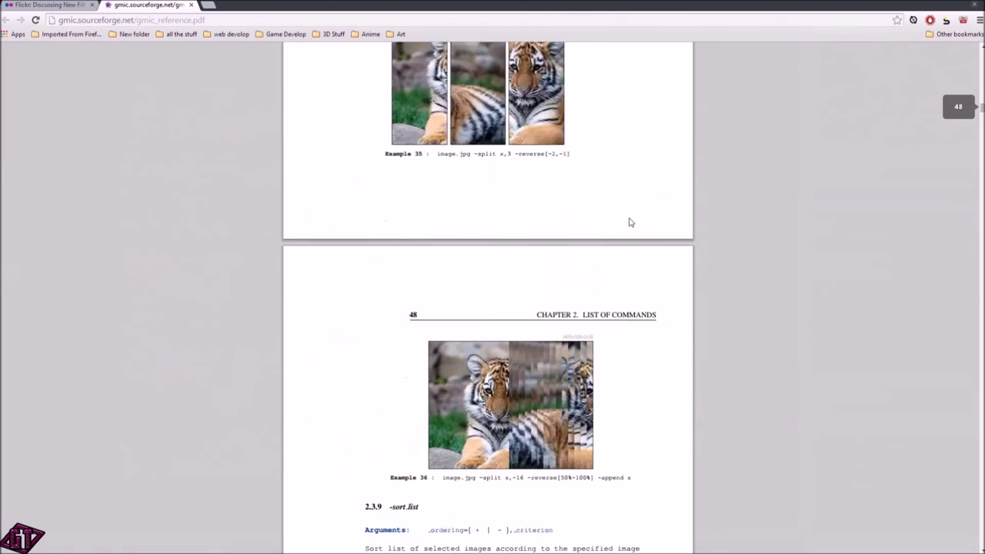
{"action": "scroll", "coordinate": [578, 141], "scroll_direction": "up", "scroll_amount": 15}
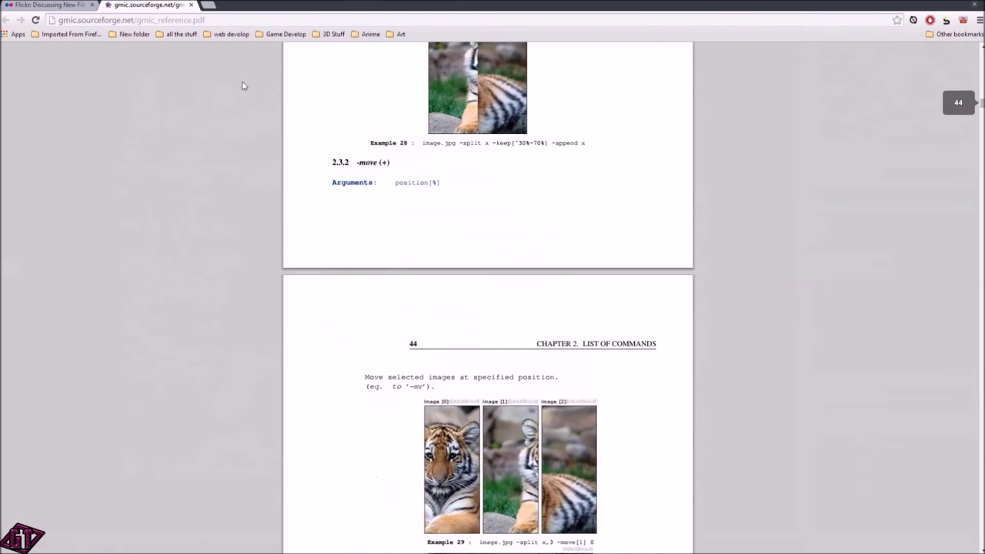
{"action": "scroll", "coordinate": [384, 87], "scroll_direction": "up", "scroll_amount": 15}
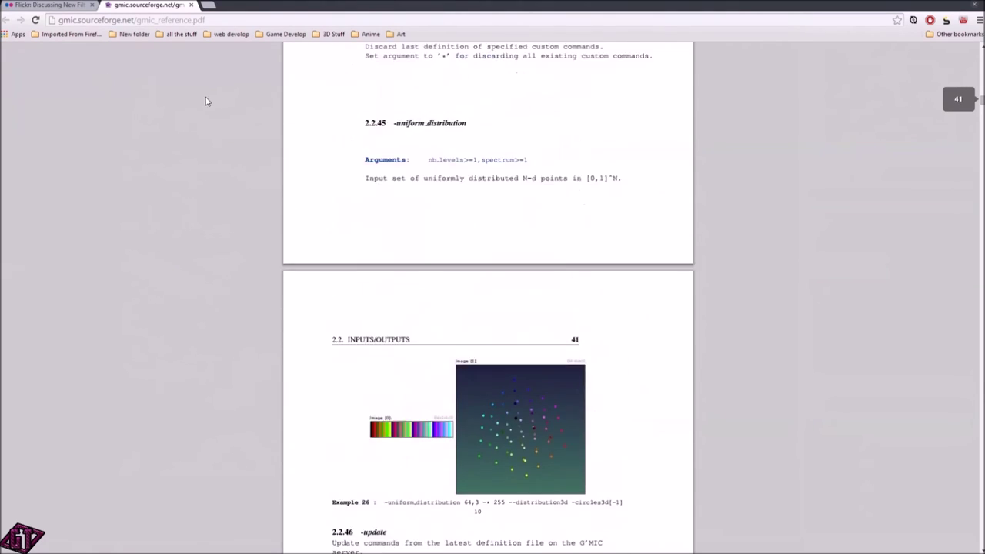
{"action": "scroll", "coordinate": [663, 164], "scroll_direction": "up", "scroll_amount": 15}
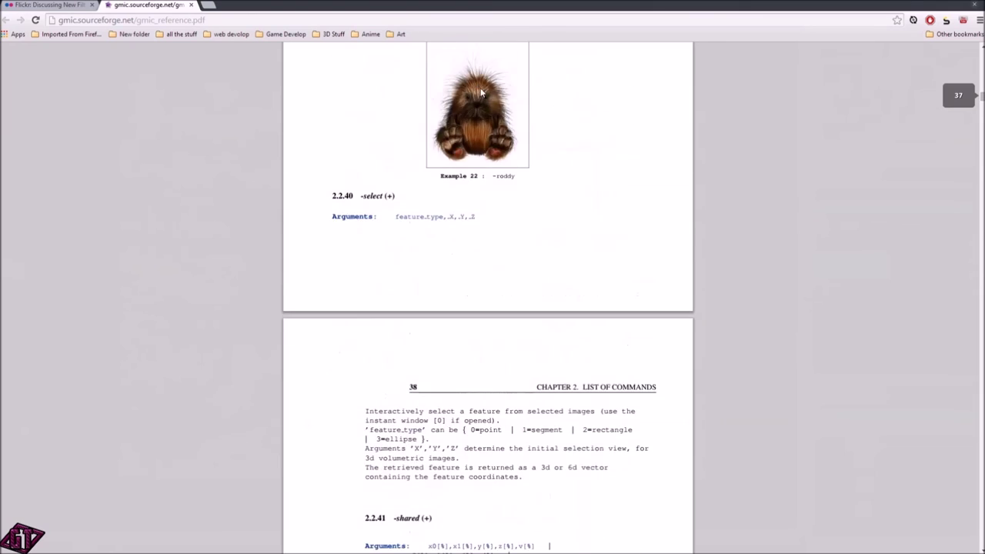
{"action": "scroll", "coordinate": [735, 216], "scroll_direction": "up", "scroll_amount": 15}
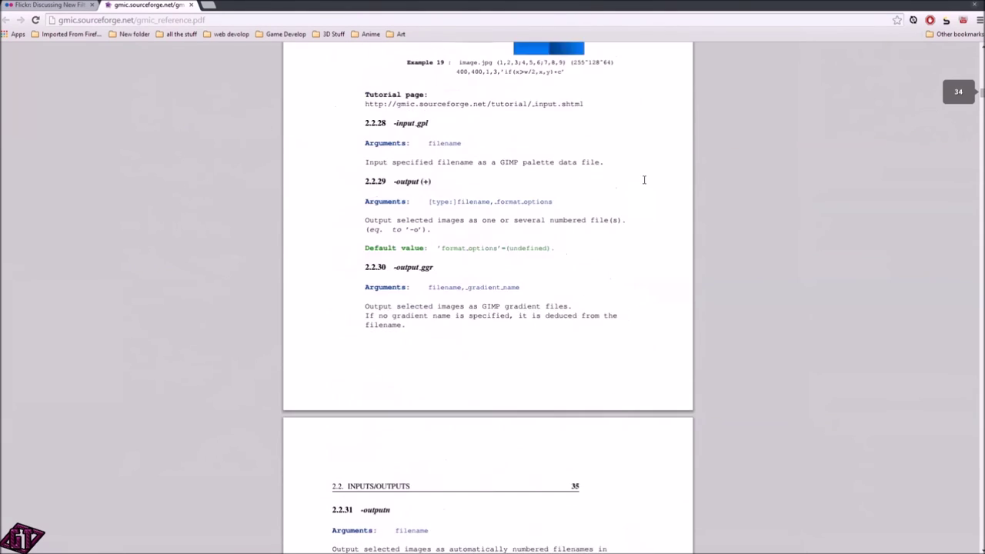
{"action": "scroll", "coordinate": [777, 159], "scroll_direction": "up", "scroll_amount": 10}
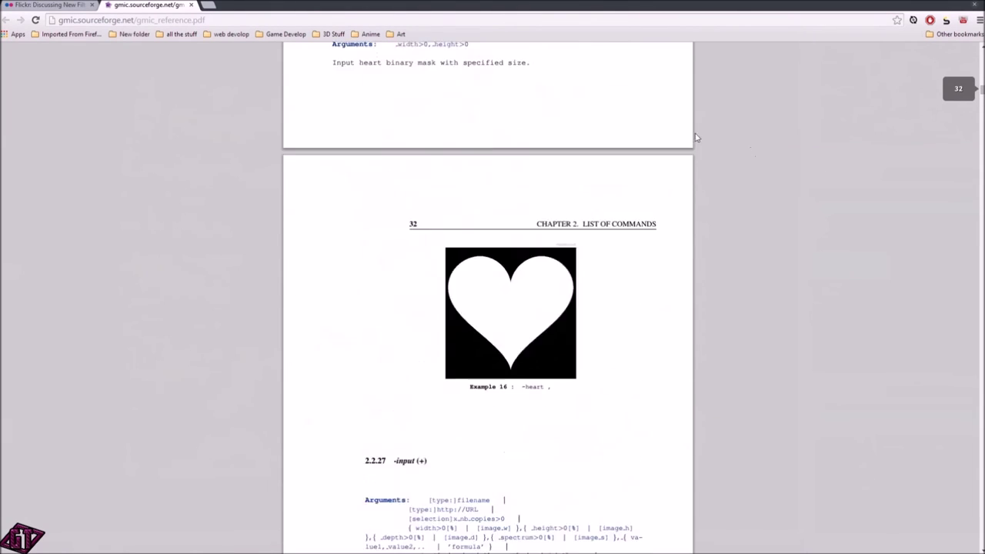
{"action": "scroll", "coordinate": [608, 146], "scroll_direction": "up", "scroll_amount": 8}
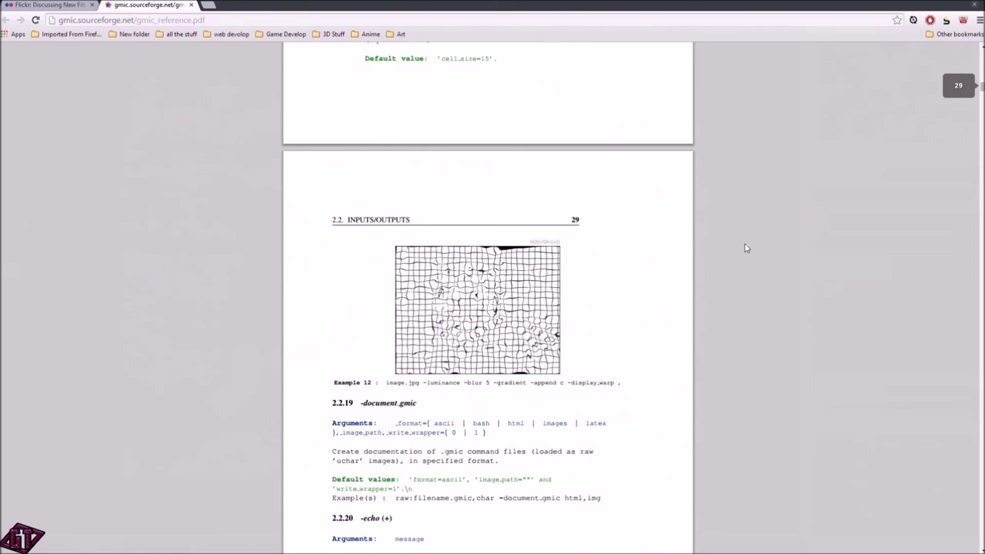
{"action": "scroll", "coordinate": [397, 208], "scroll_direction": "up", "scroll_amount": 10}
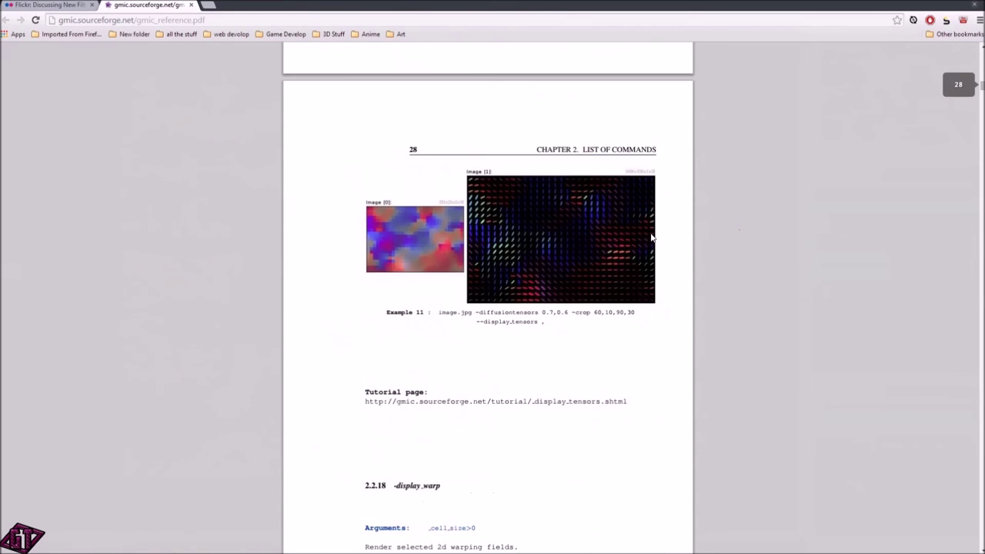
{"action": "scroll", "coordinate": [616, 239], "scroll_direction": "up", "scroll_amount": 3}
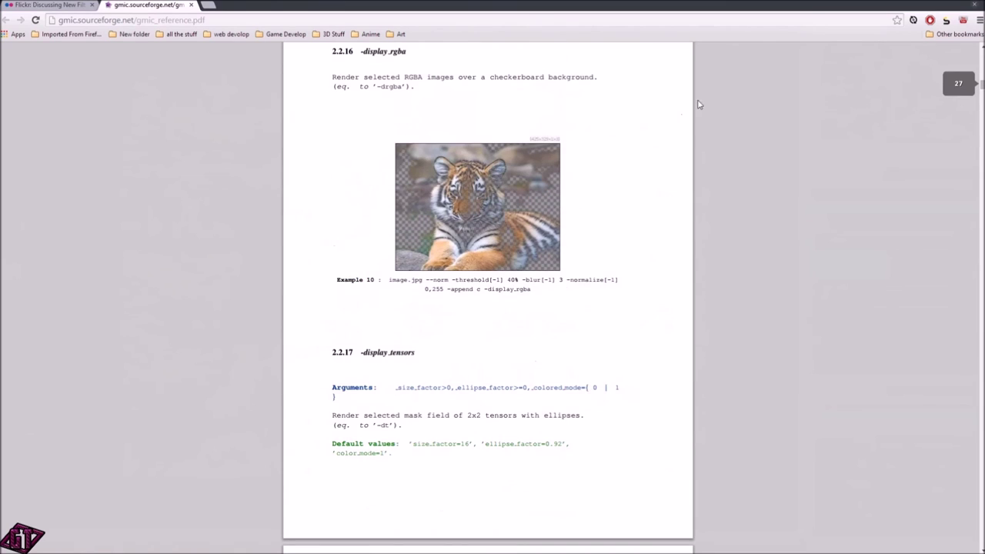
{"action": "scroll", "coordinate": [578, 195], "scroll_direction": "up", "scroll_amount": 10}
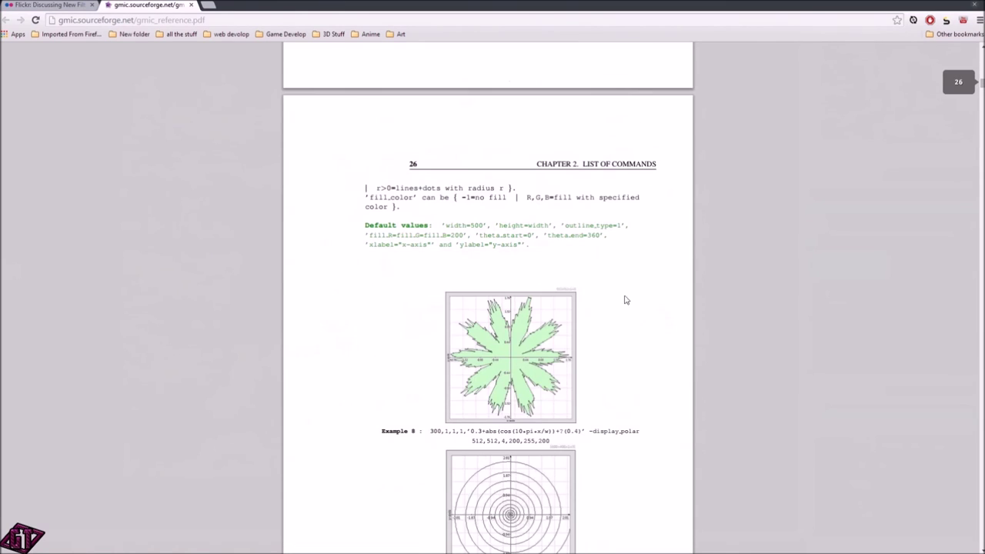
{"action": "scroll", "coordinate": [457, 222], "scroll_direction": "up", "scroll_amount": 2}
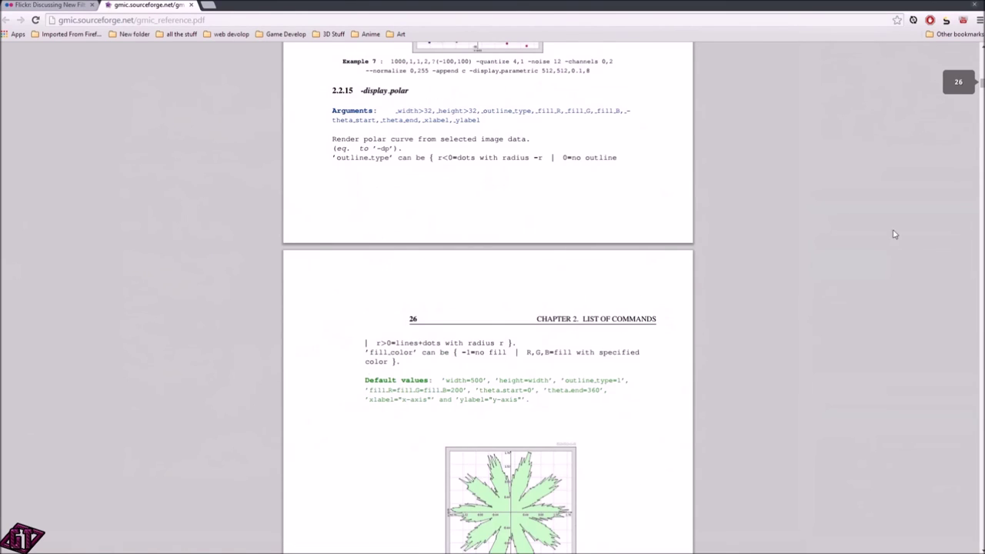
{"action": "scroll", "coordinate": [585, 164], "scroll_direction": "up", "scroll_amount": 4}
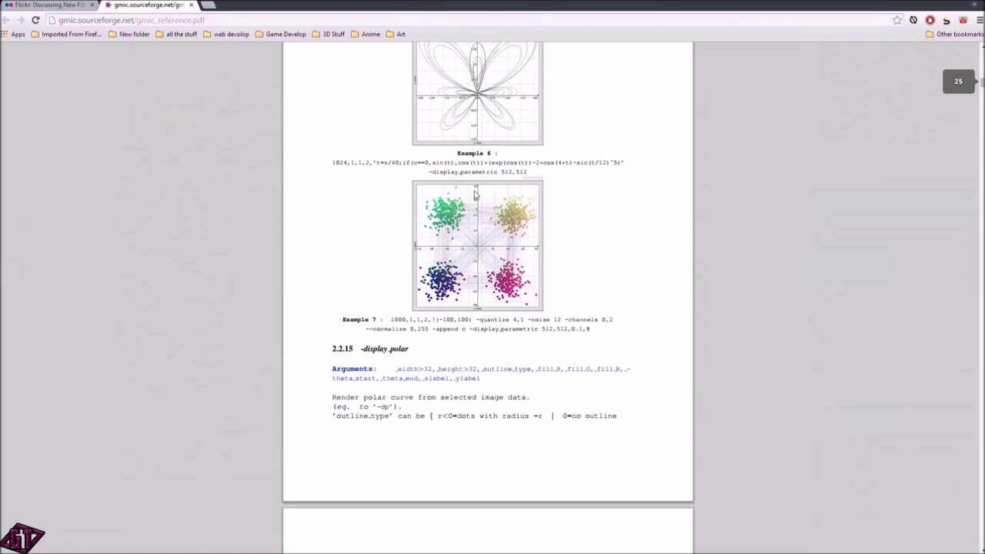
{"action": "scroll", "coordinate": [494, 163], "scroll_direction": "up", "scroll_amount": 10}
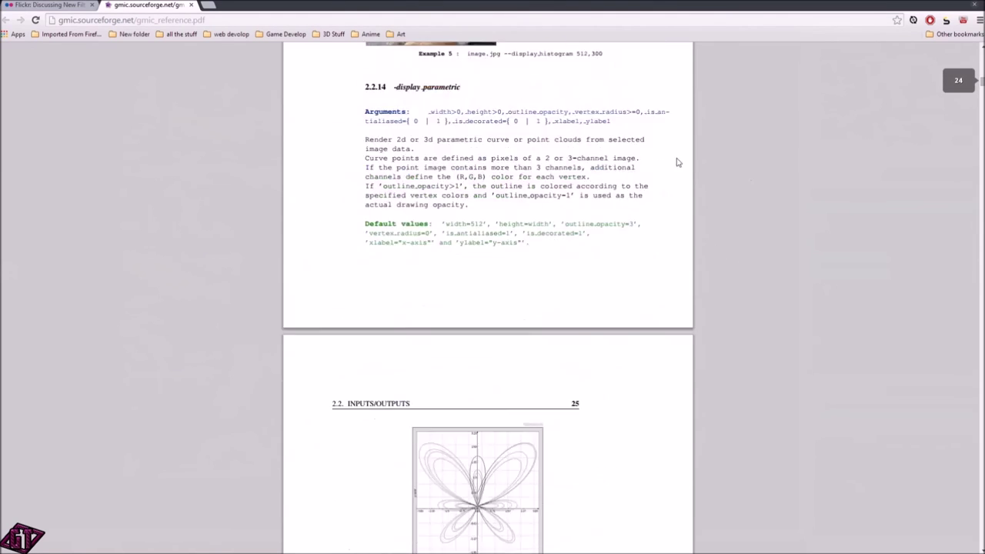
{"action": "scroll", "coordinate": [731, 185], "scroll_direction": "up", "scroll_amount": 20}
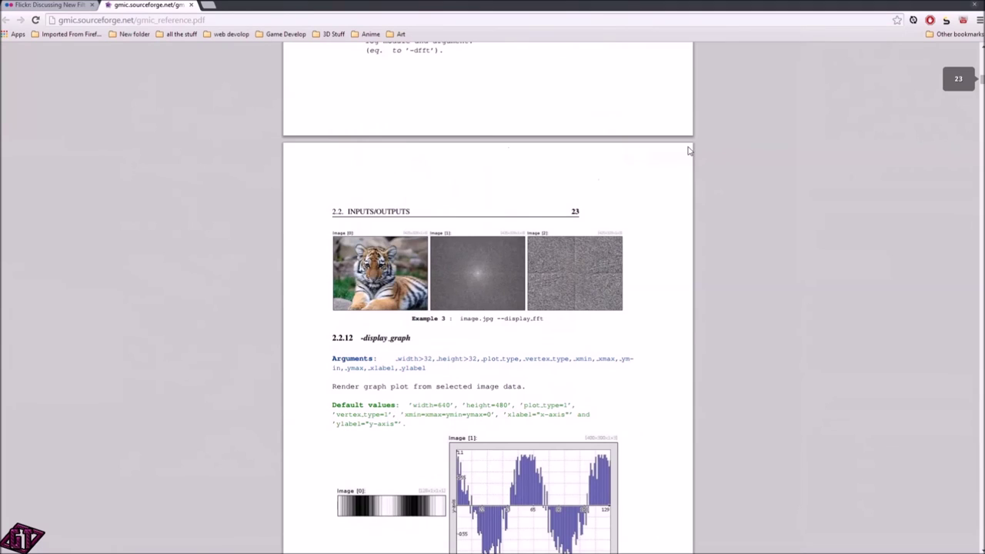
{"action": "scroll", "coordinate": [486, 146], "scroll_direction": "up", "scroll_amount": 16}
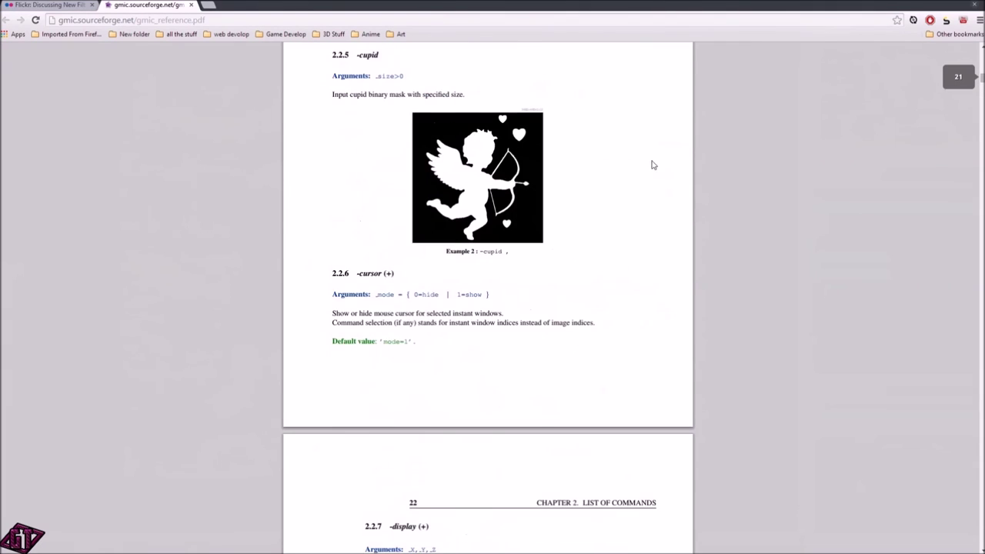
{"action": "scroll", "coordinate": [631, 170], "scroll_direction": "up", "scroll_amount": 15}
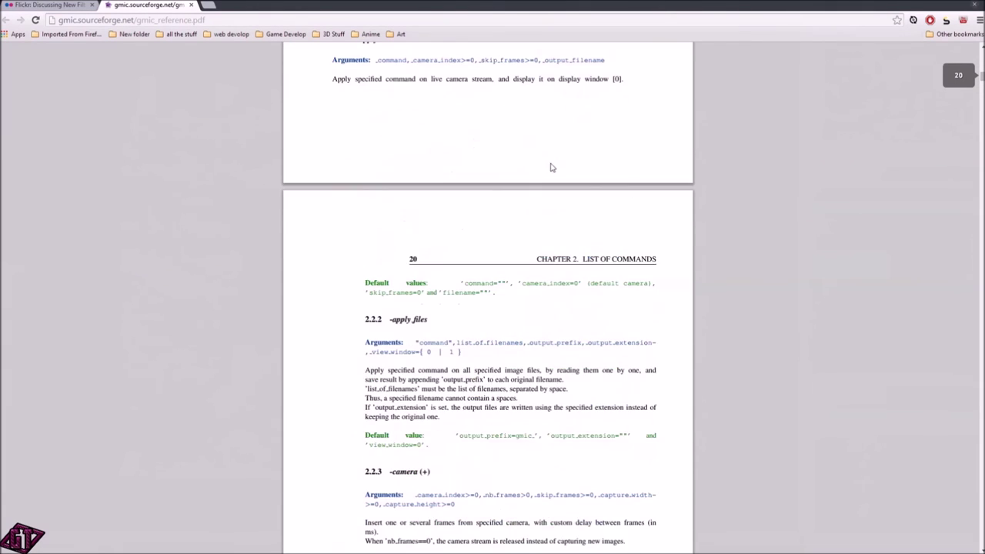
{"action": "scroll", "coordinate": [666, 181], "scroll_direction": "up", "scroll_amount": 15}
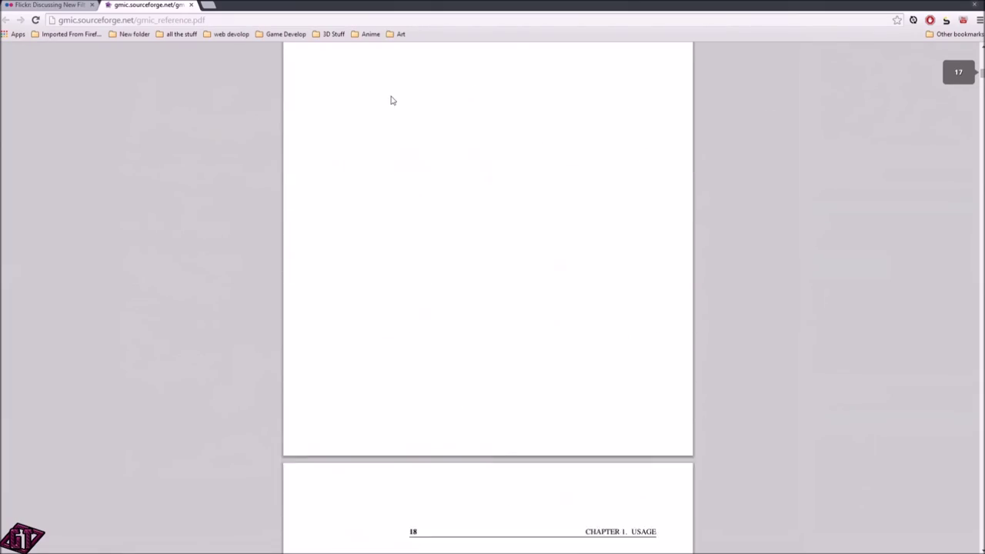
{"action": "scroll", "coordinate": [712, 205], "scroll_direction": "up", "scroll_amount": 15}
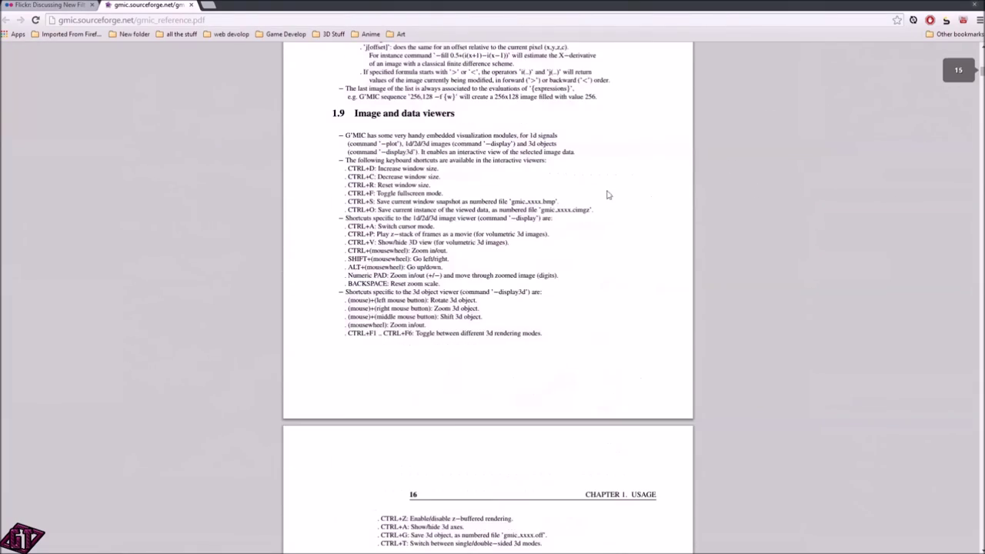
{"action": "scroll", "coordinate": [424, 155], "scroll_direction": "up", "scroll_amount": 12}
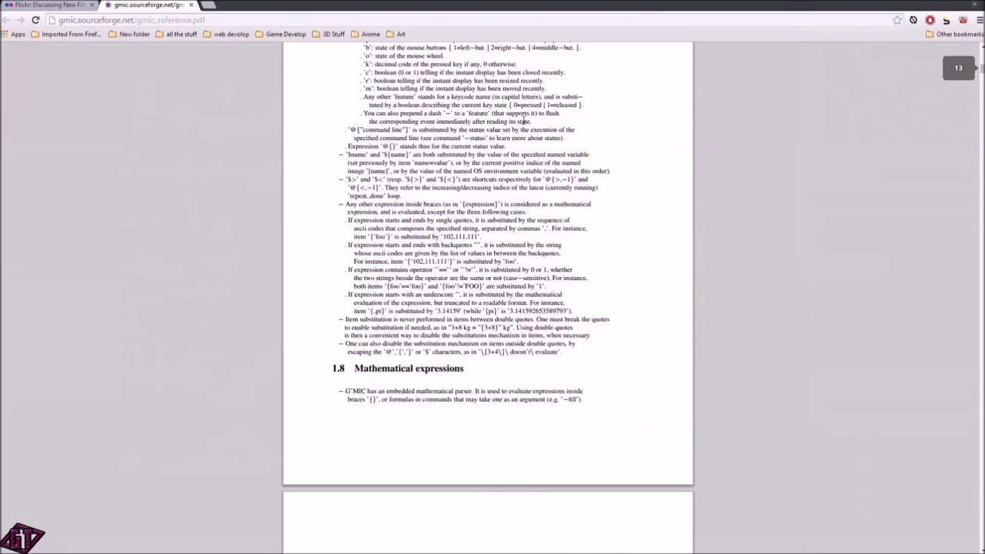
{"action": "scroll", "coordinate": [574, 122], "scroll_direction": "up", "scroll_amount": 15}
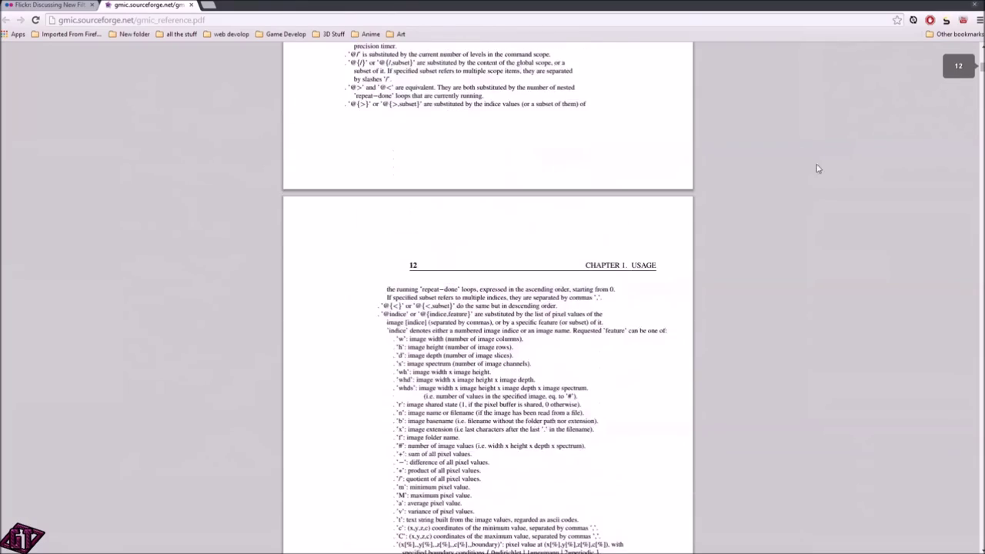
{"action": "scroll", "coordinate": [574, 95], "scroll_direction": "up", "scroll_amount": 6}
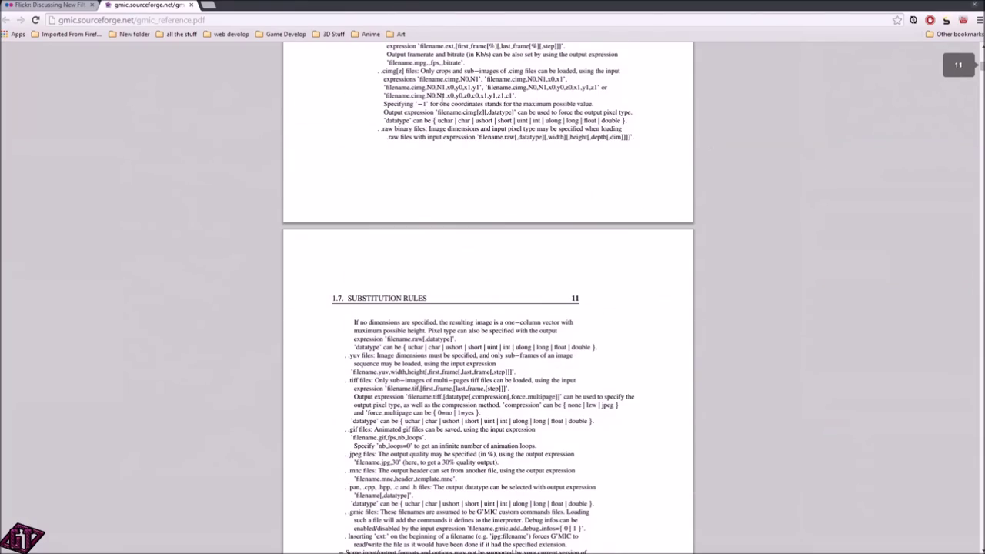
{"action": "scroll", "coordinate": [500, 115], "scroll_direction": "up", "scroll_amount": 4}
{"action": "scroll", "coordinate": [617, 161], "scroll_direction": "up", "scroll_amount": 7}
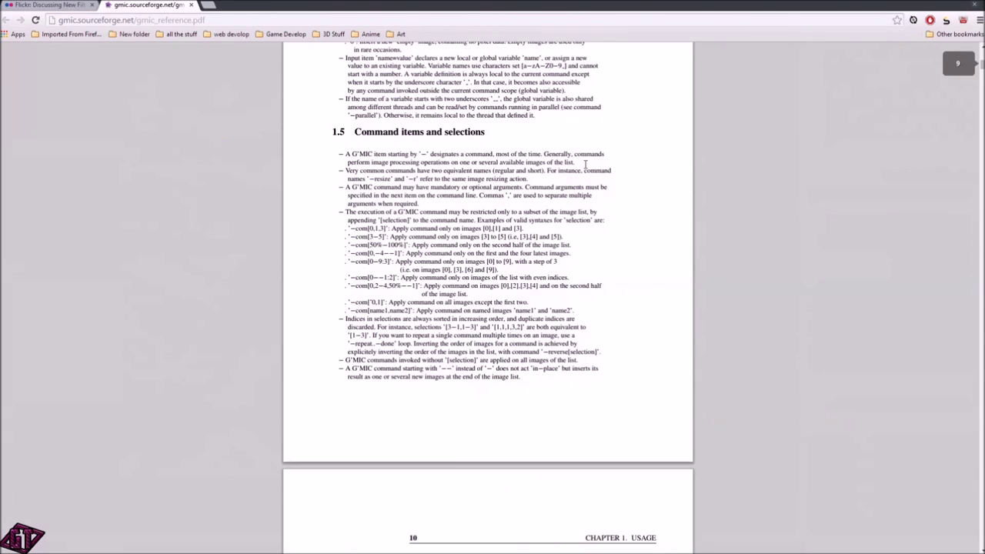
{"action": "scroll", "coordinate": [585, 163], "scroll_direction": "up", "scroll_amount": 5}
{"action": "scroll", "coordinate": [537, 133], "scroll_direction": "up", "scroll_amount": 7}
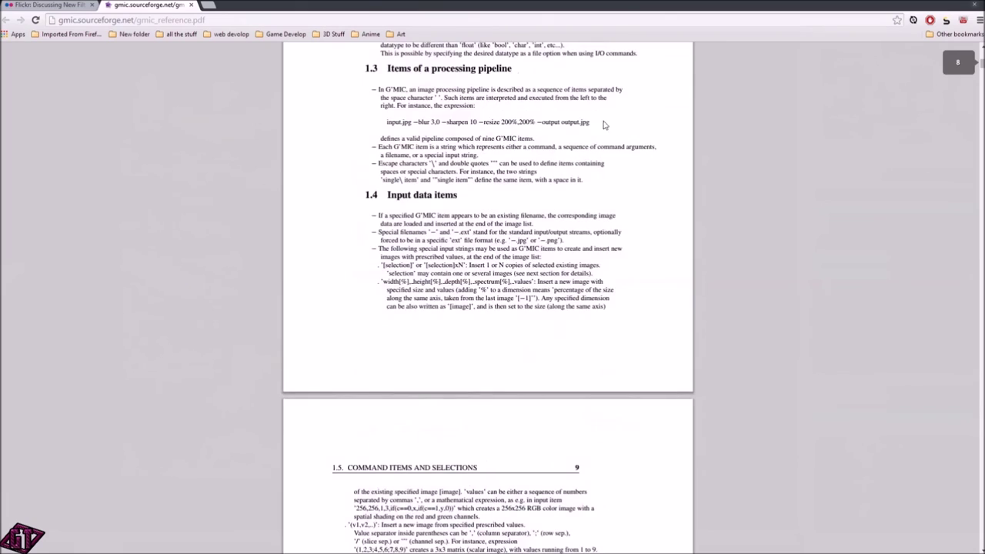
{"action": "scroll", "coordinate": [608, 127], "scroll_direction": "up", "scroll_amount": 6}
{"action": "scroll", "coordinate": [539, 140], "scroll_direction": "up", "scroll_amount": 5}
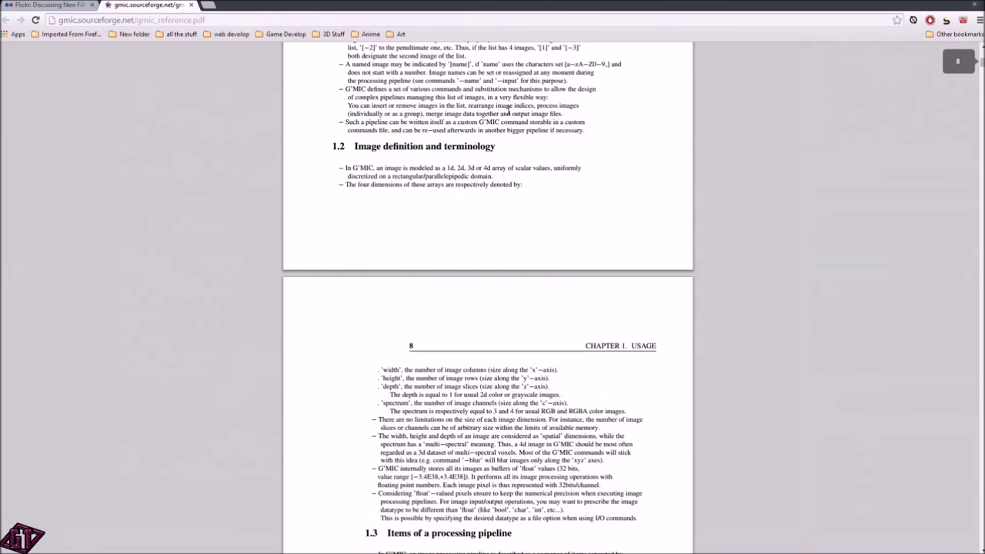
{"action": "scroll", "coordinate": [648, 134], "scroll_direction": "up", "scroll_amount": 7}
Read down through the list-manipulation commands to Mathematical operators on page 49, then return to GIMP
{"action": "scroll", "coordinate": [550, 161], "scroll_direction": "down", "scroll_amount": 13}
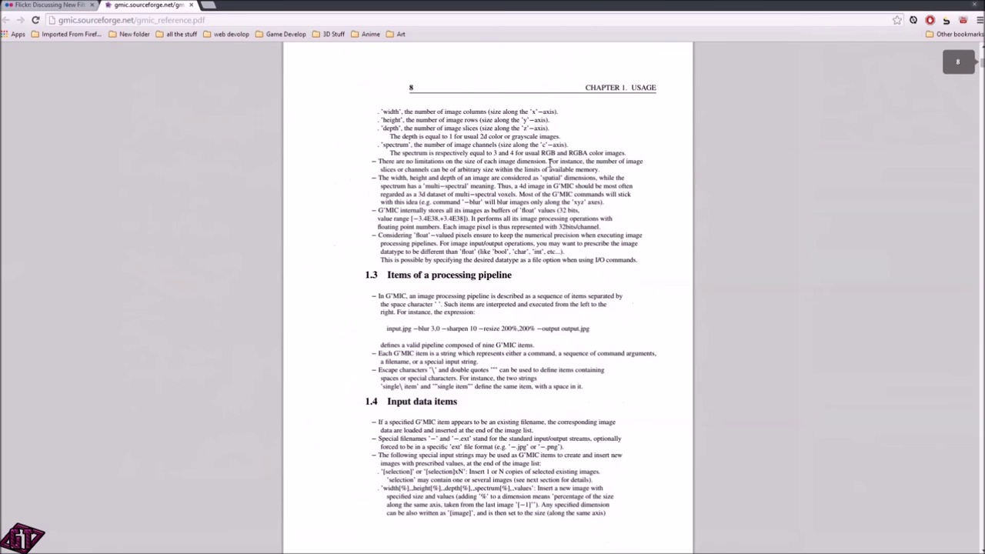
{"action": "scroll", "coordinate": [569, 223], "scroll_direction": "down", "scroll_amount": 20}
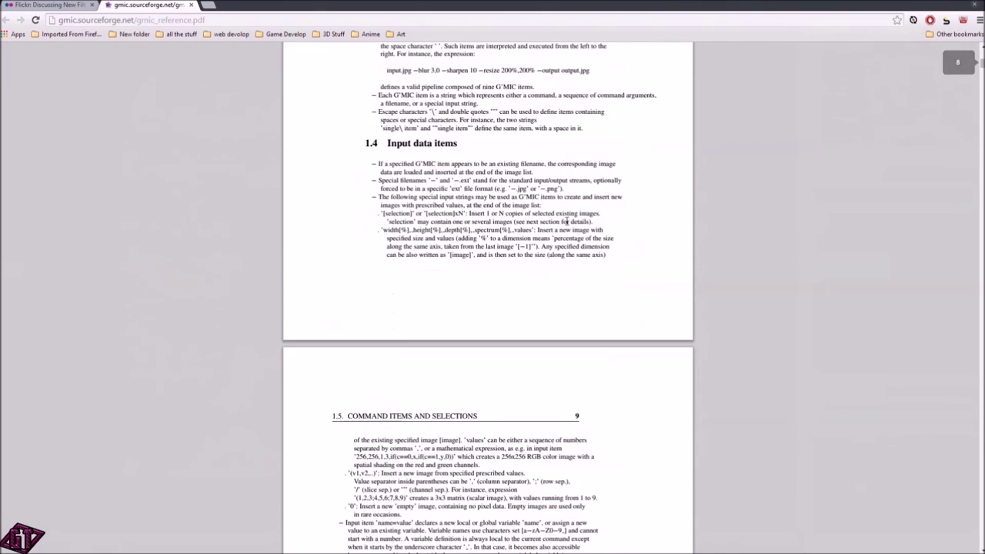
{"action": "scroll", "coordinate": [573, 222], "scroll_direction": "down", "scroll_amount": 20}
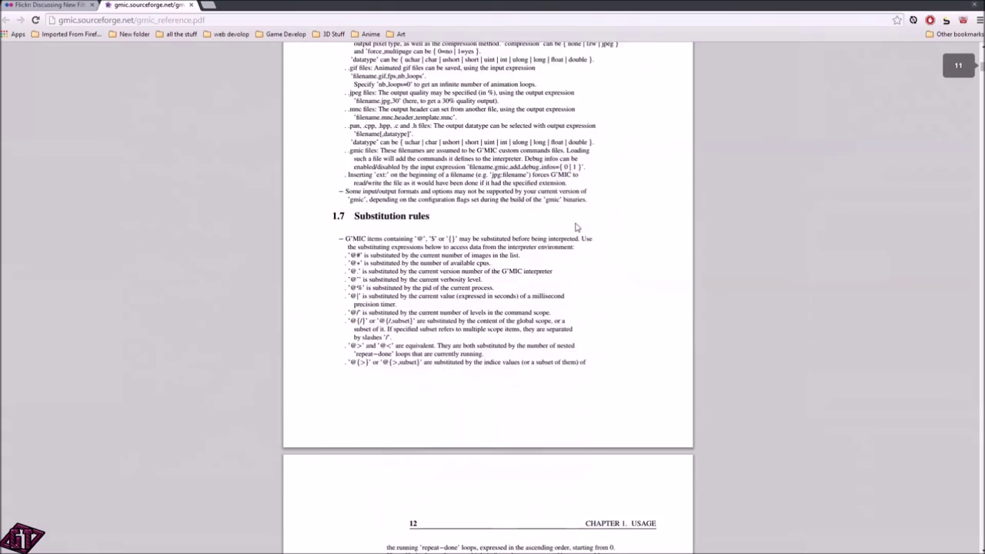
{"action": "scroll", "coordinate": [580, 239], "scroll_direction": "down", "scroll_amount": 11}
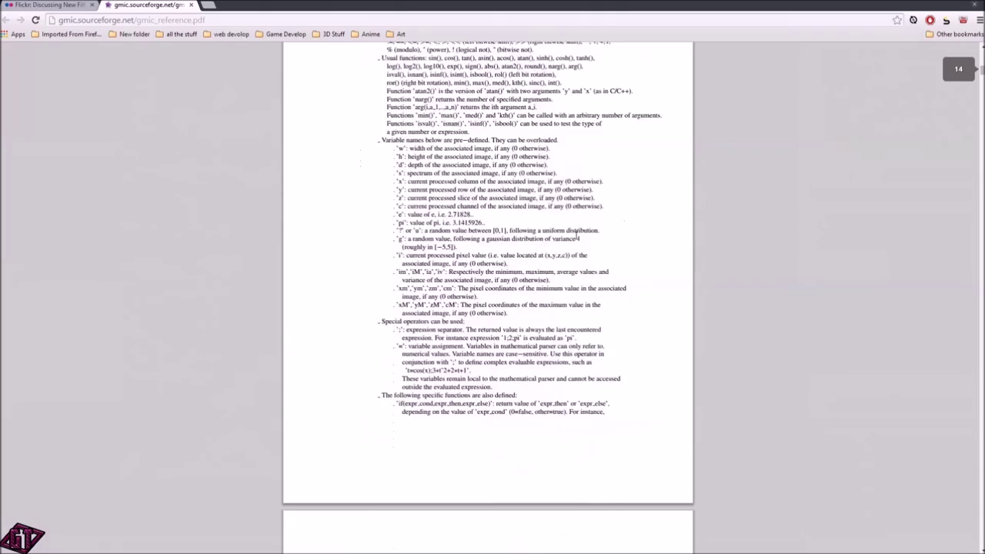
{"action": "scroll", "coordinate": [576, 238], "scroll_direction": "down", "scroll_amount": 10}
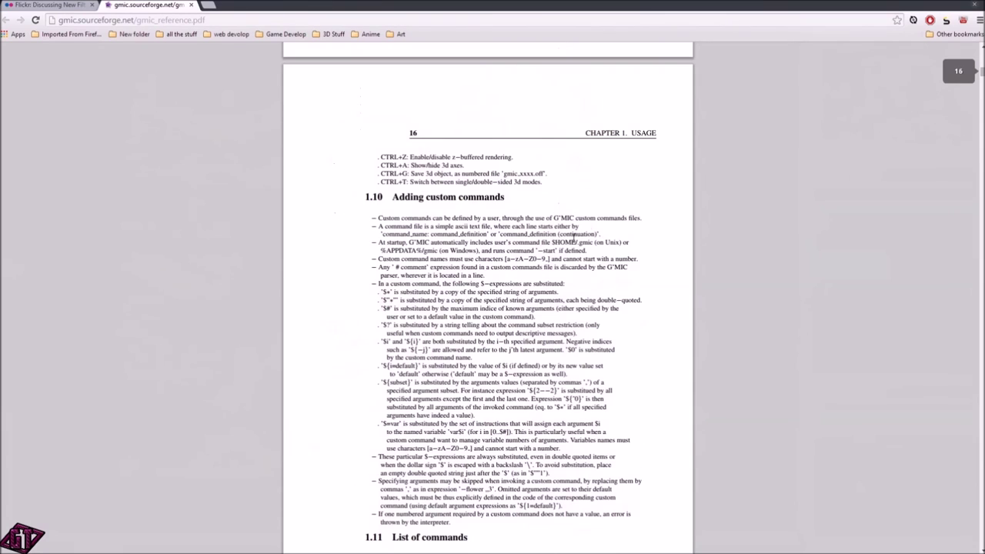
{"action": "scroll", "coordinate": [585, 239], "scroll_direction": "down", "scroll_amount": 20}
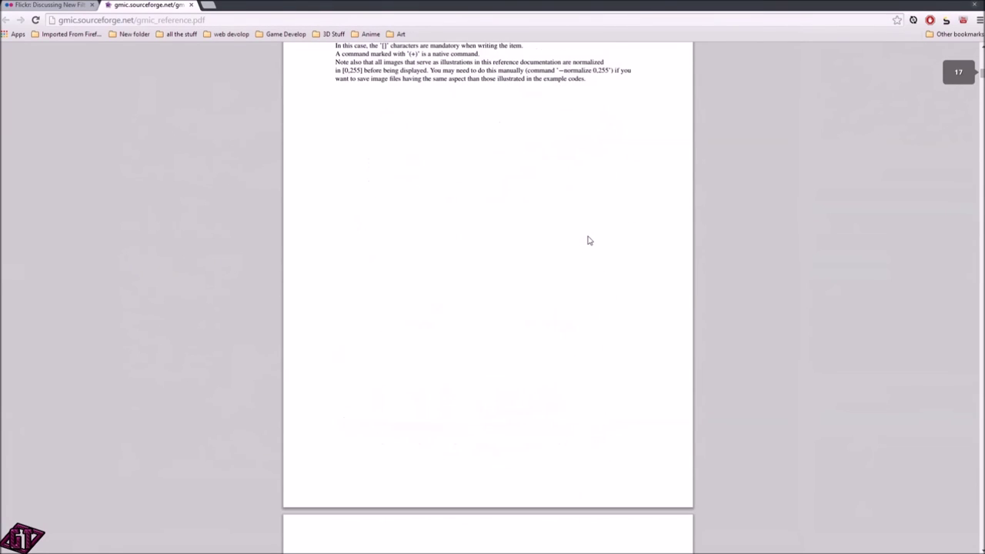
{"action": "scroll", "coordinate": [589, 244], "scroll_direction": "down", "scroll_amount": 2}
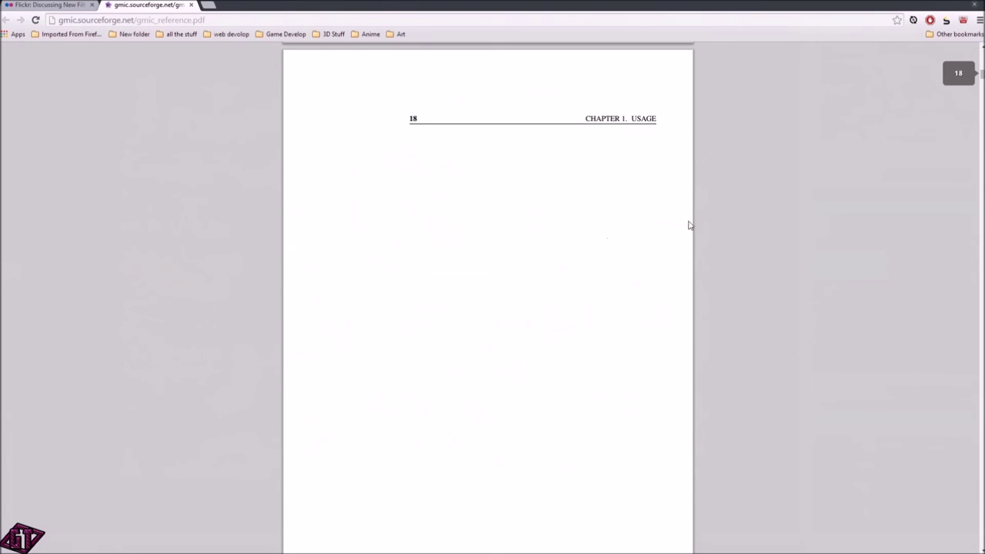
{"action": "scroll", "coordinate": [690, 226], "scroll_direction": "down", "scroll_amount": 20}
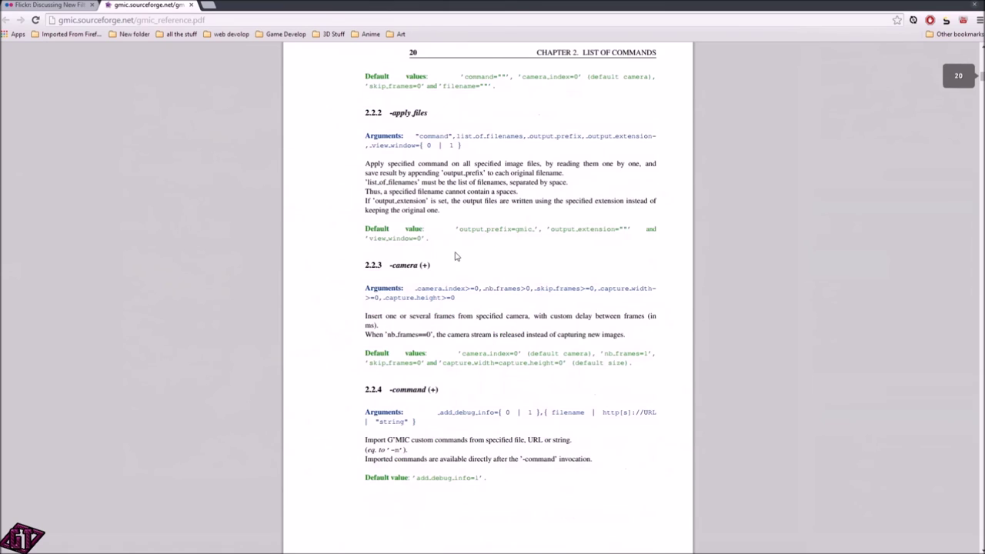
{"action": "scroll", "coordinate": [474, 154], "scroll_direction": "up", "scroll_amount": 10}
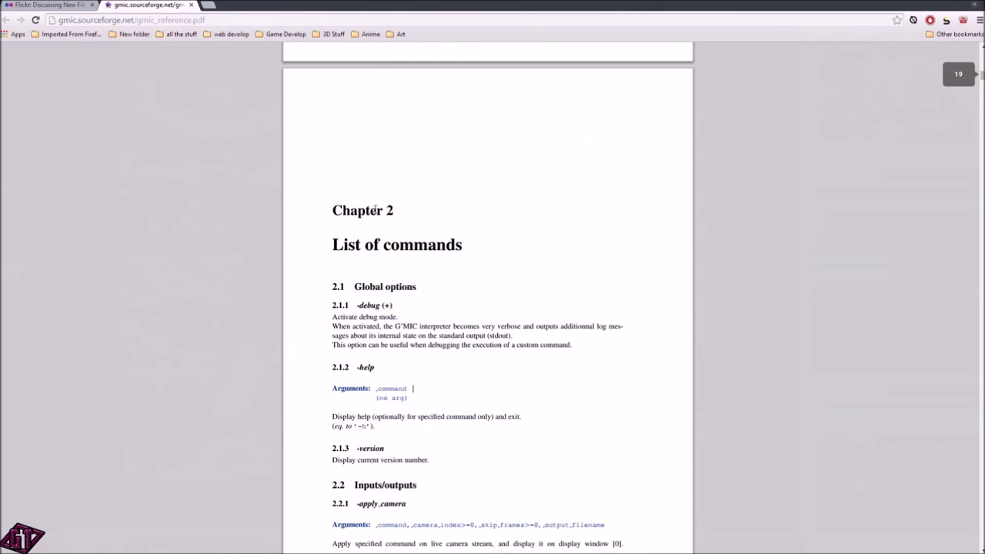
{"action": "scroll", "coordinate": [370, 209], "scroll_direction": "down", "scroll_amount": 3}
{"action": "scroll", "coordinate": [530, 69], "scroll_direction": "up", "scroll_amount": 2}
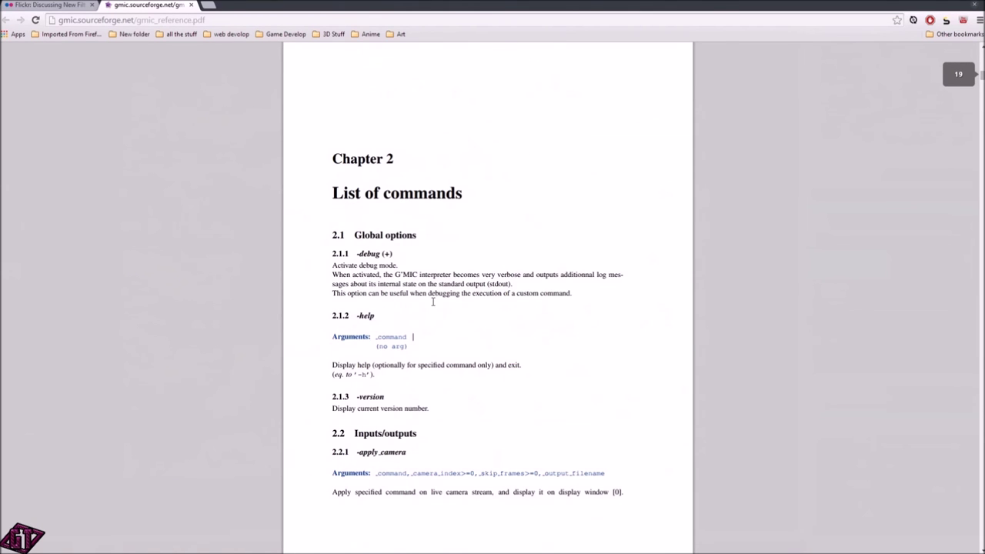
{"action": "scroll", "coordinate": [585, 238], "scroll_direction": "down", "scroll_amount": 12}
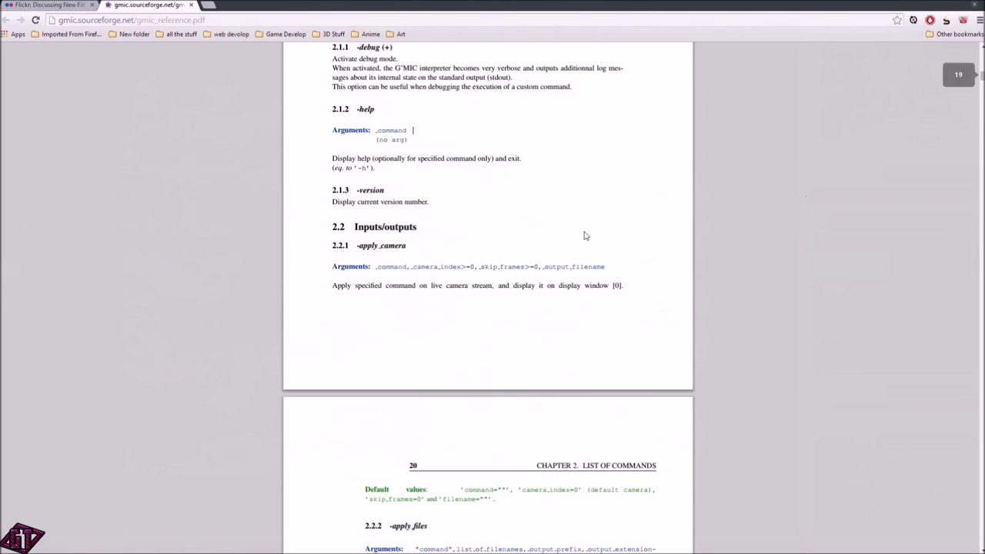
{"action": "scroll", "coordinate": [529, 205], "scroll_direction": "down", "scroll_amount": 4}
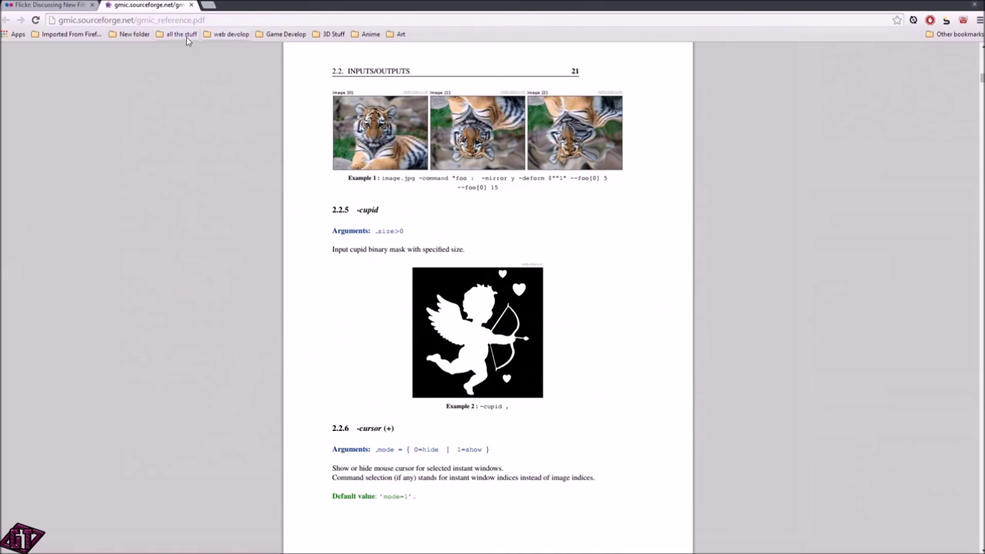
{"action": "scroll", "coordinate": [752, 250], "scroll_direction": "down", "scroll_amount": 3}
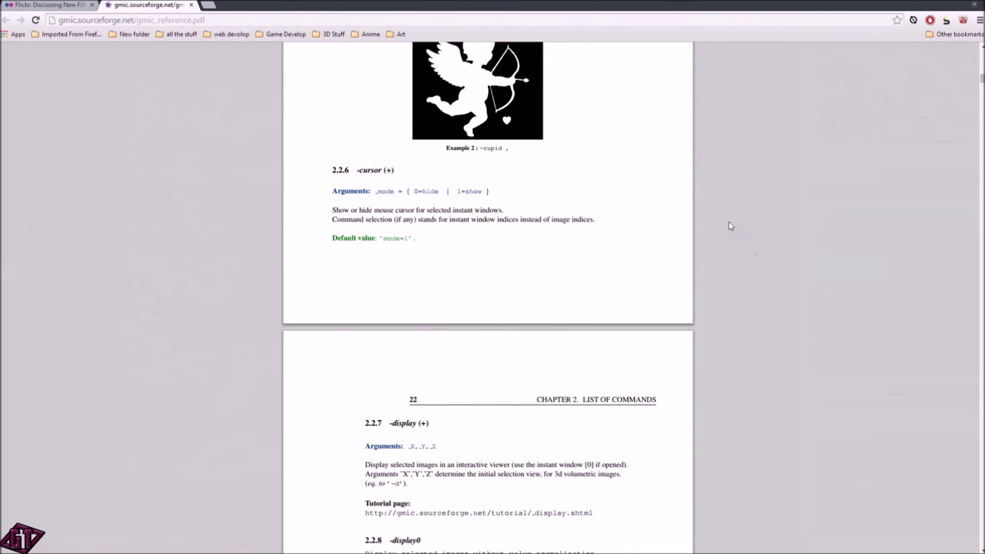
{"action": "scroll", "coordinate": [729, 222], "scroll_direction": "down", "scroll_amount": 12}
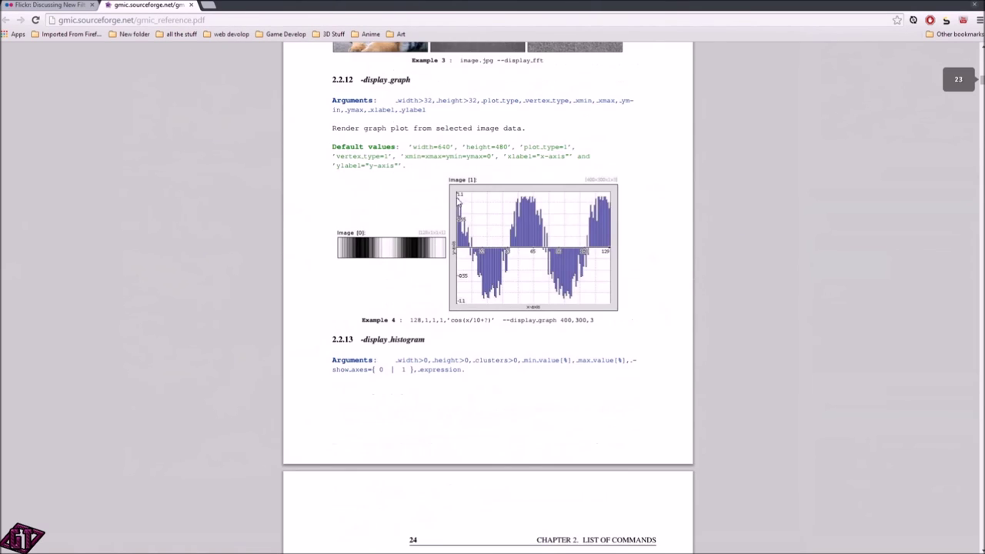
{"action": "scroll", "coordinate": [504, 156], "scroll_direction": "up", "scroll_amount": 3}
{"action": "scroll", "coordinate": [467, 224], "scroll_direction": "down", "scroll_amount": 3}
{"action": "scroll", "coordinate": [400, 136], "scroll_direction": "up", "scroll_amount": 3}
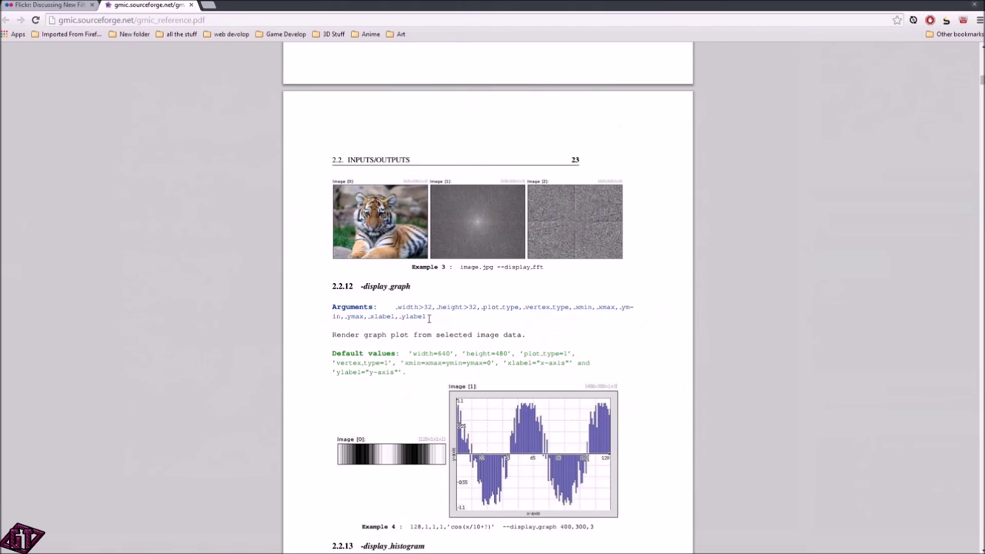
{"action": "left_click_drag", "start_coordinate": [411, 353], "coordinate": [575, 363]}
{"action": "scroll", "coordinate": [329, 337], "scroll_direction": "down", "scroll_amount": 5}
{"action": "scroll", "coordinate": [435, 121], "scroll_direction": "down", "scroll_amount": 10}
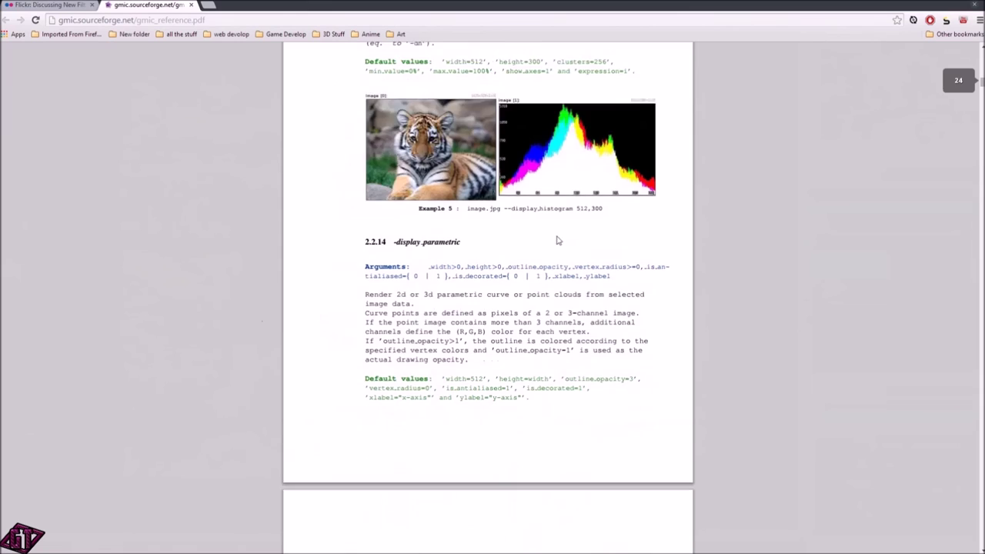
{"action": "scroll", "coordinate": [444, 127], "scroll_direction": "up", "scroll_amount": 7}
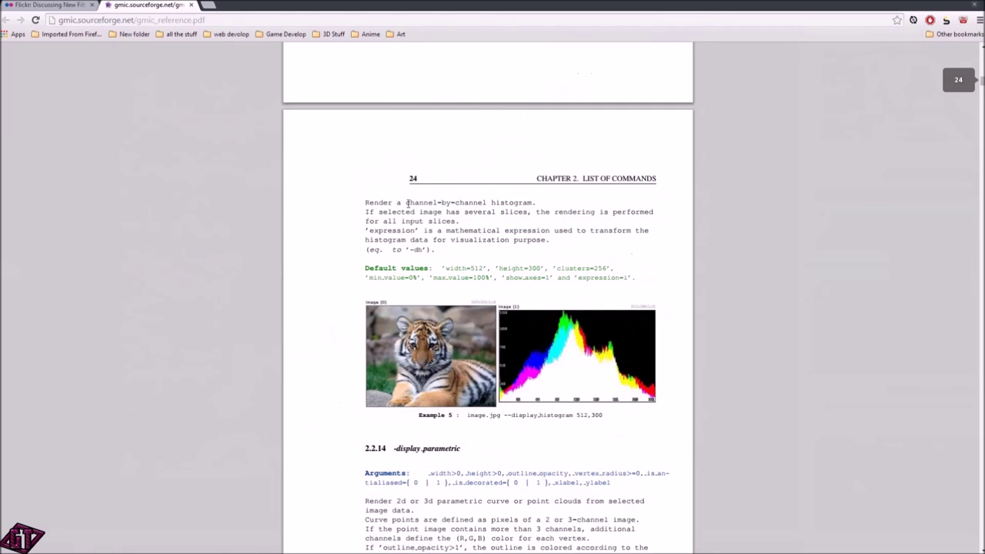
{"action": "scroll", "coordinate": [464, 275], "scroll_direction": "down", "scroll_amount": 20}
{"action": "scroll", "coordinate": [466, 278], "scroll_direction": "down", "scroll_amount": 20}
{"action": "scroll", "coordinate": [474, 320], "scroll_direction": "down", "scroll_amount": 20}
{"action": "scroll", "coordinate": [483, 310], "scroll_direction": "down", "scroll_amount": 15}
{"action": "scroll", "coordinate": [508, 328], "scroll_direction": "down", "scroll_amount": 15}
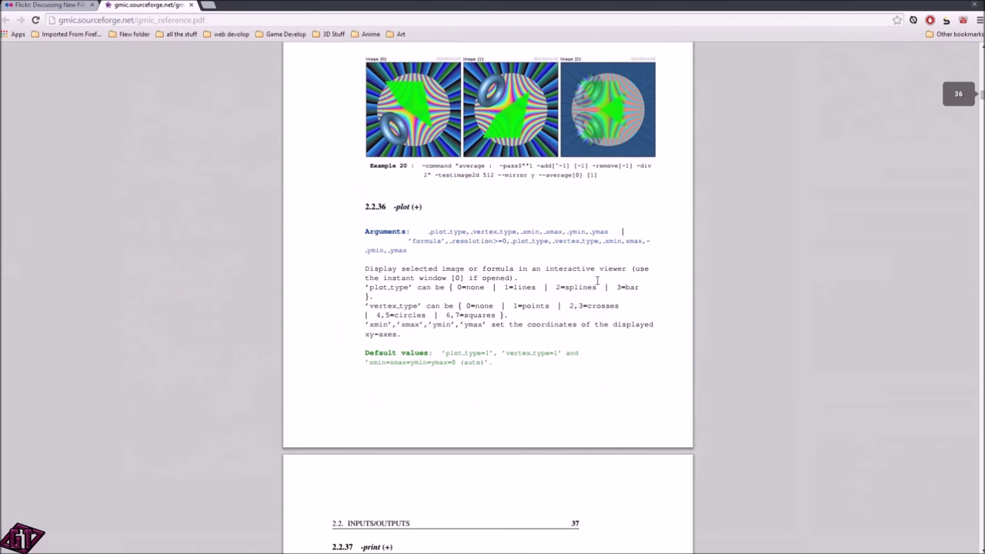
{"action": "scroll", "coordinate": [668, 282], "scroll_direction": "down", "scroll_amount": 3}
{"action": "scroll", "coordinate": [631, 346], "scroll_direction": "down", "scroll_amount": 3}
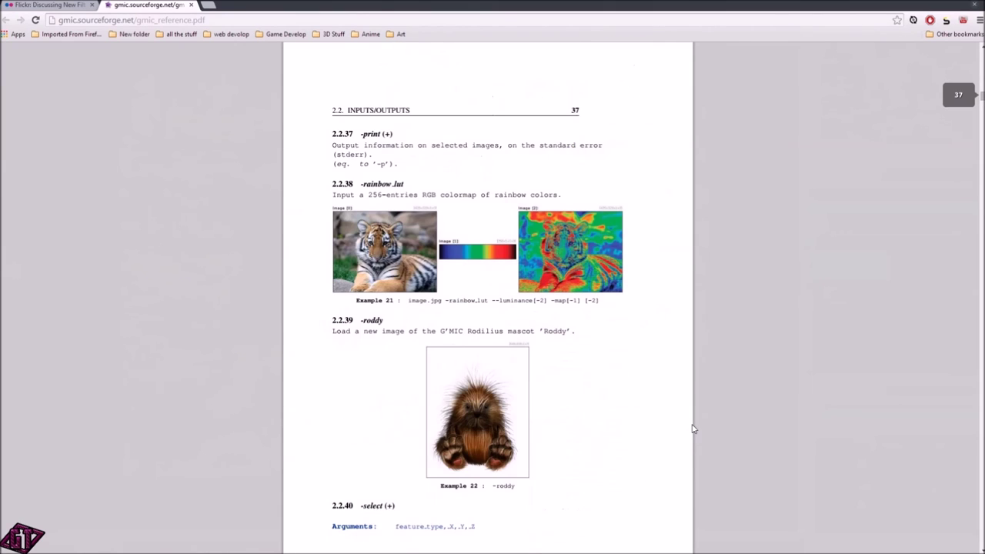
{"action": "scroll", "coordinate": [648, 439], "scroll_direction": "down", "scroll_amount": 7}
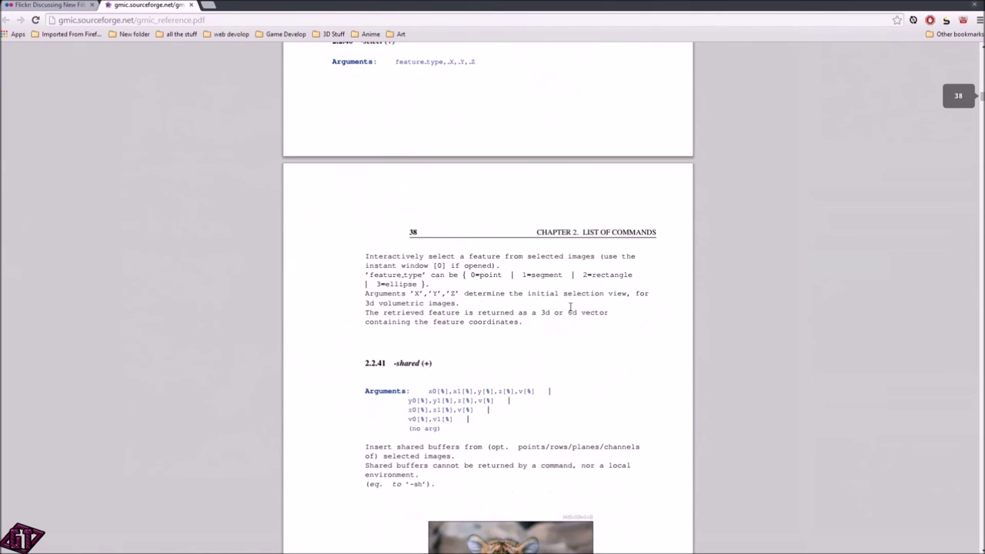
{"action": "scroll", "coordinate": [598, 367], "scroll_direction": "down", "scroll_amount": 4}
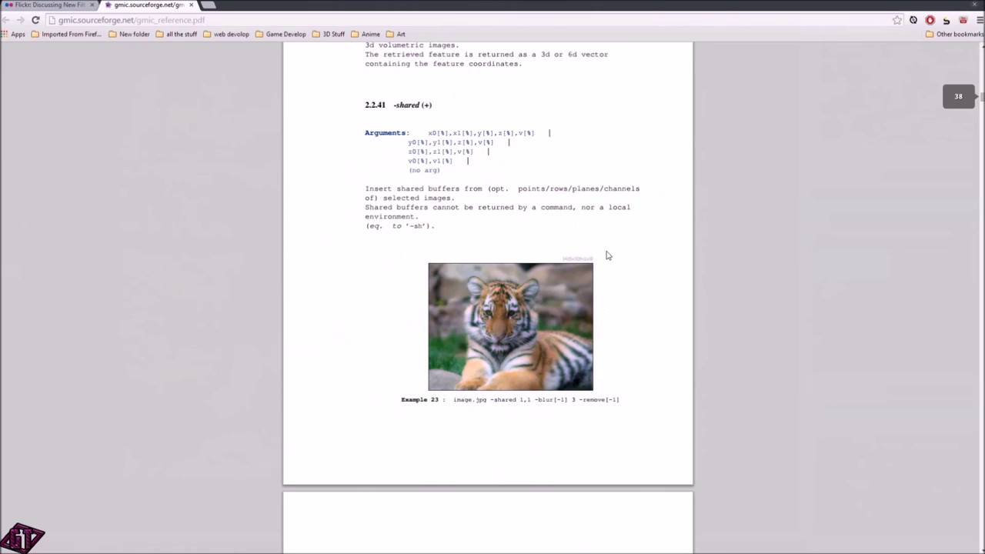
{"action": "scroll", "coordinate": [606, 255], "scroll_direction": "down", "scroll_amount": 3}
{"action": "scroll", "coordinate": [669, 322], "scroll_direction": "down", "scroll_amount": 2}
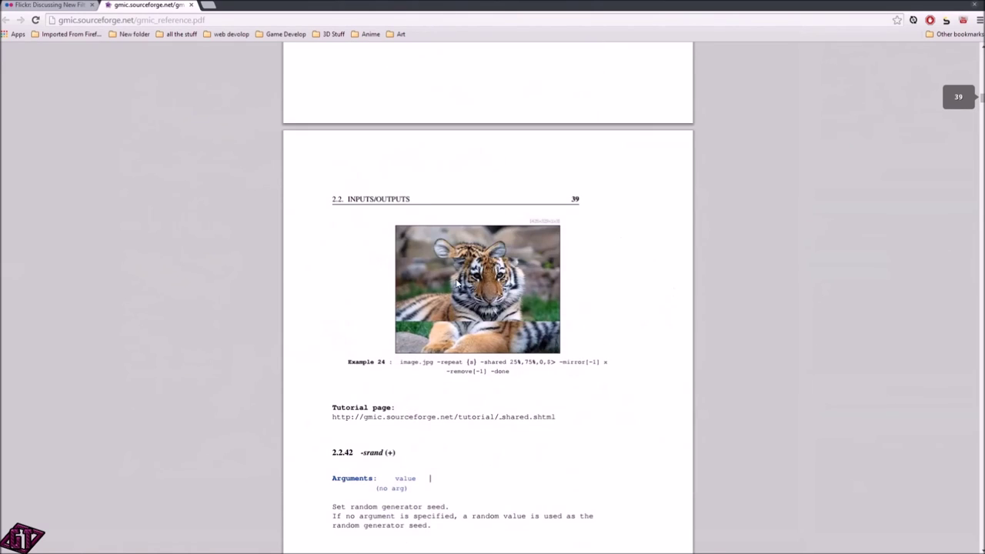
{"action": "scroll", "coordinate": [457, 284], "scroll_direction": "down", "scroll_amount": 10}
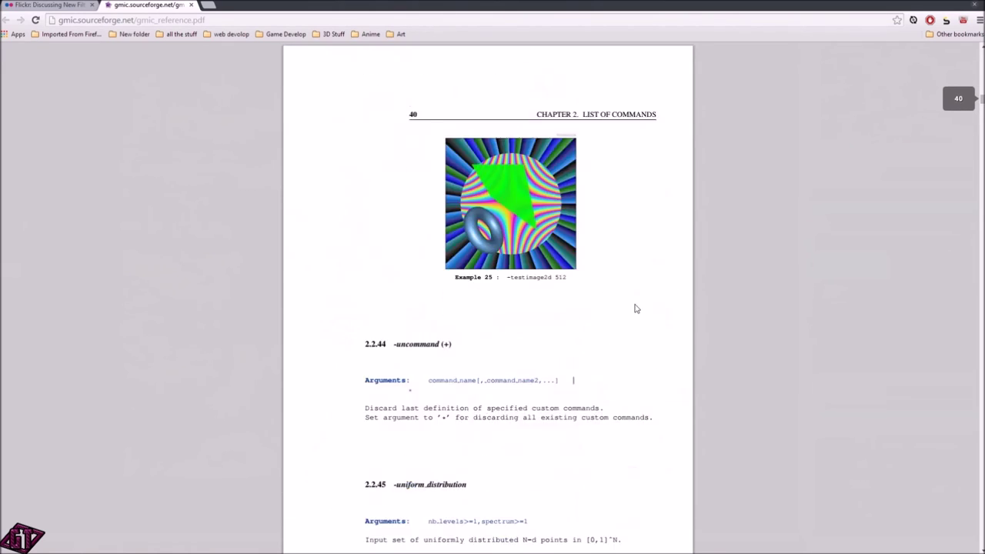
{"action": "scroll", "coordinate": [596, 340], "scroll_direction": "down", "scroll_amount": 12}
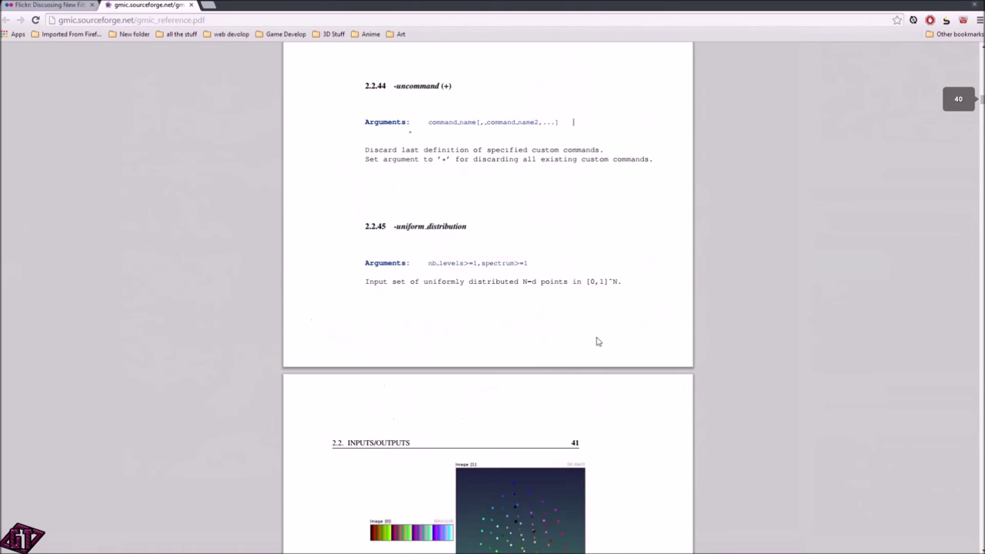
{"action": "scroll", "coordinate": [514, 252], "scroll_direction": "down", "scroll_amount": 2}
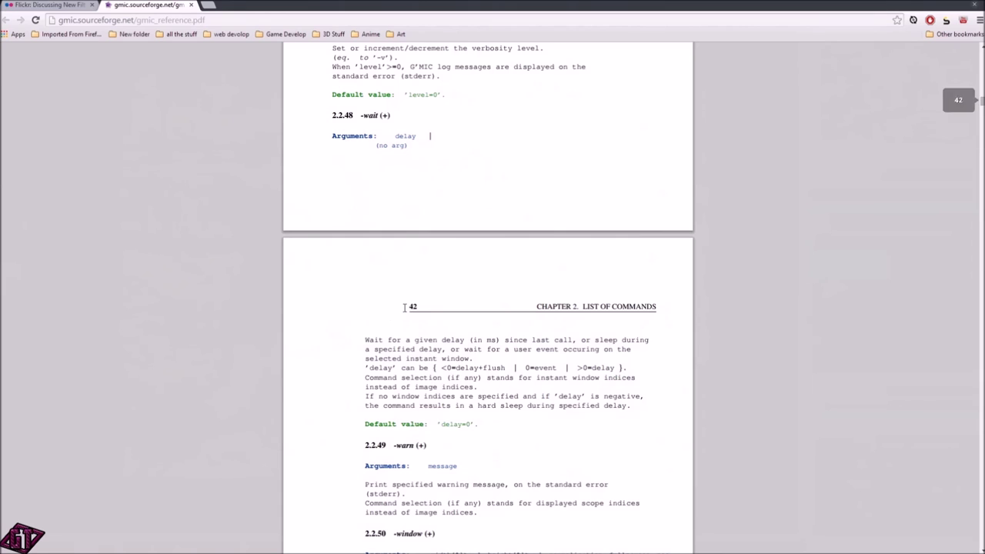
{"action": "scroll", "coordinate": [493, 323], "scroll_direction": "down", "scroll_amount": 3}
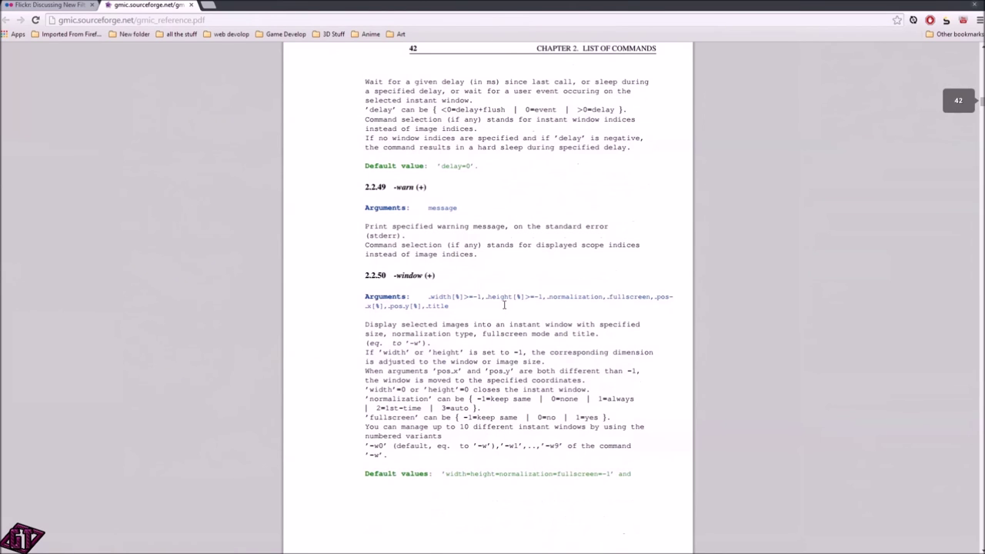
{"action": "scroll", "coordinate": [507, 304], "scroll_direction": "down", "scroll_amount": 7}
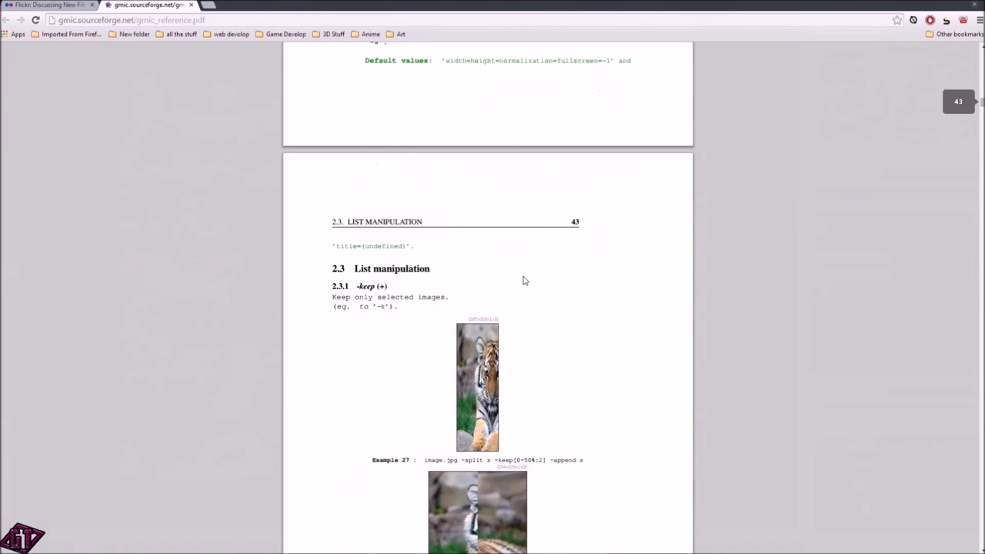
{"action": "scroll", "coordinate": [507, 273], "scroll_direction": "down", "scroll_amount": 11}
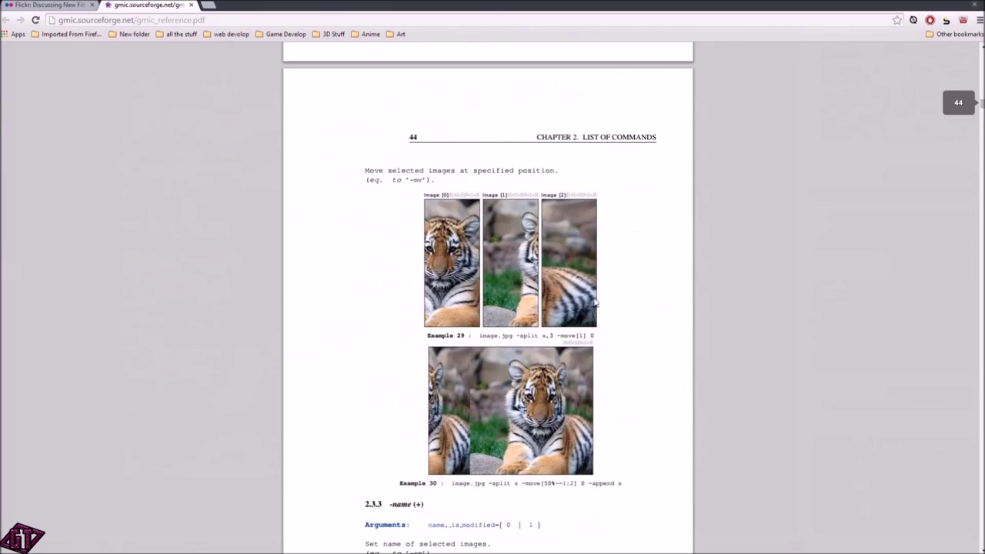
{"action": "scroll", "coordinate": [508, 304], "scroll_direction": "down", "scroll_amount": 4}
{"action": "scroll", "coordinate": [661, 330], "scroll_direction": "down", "scroll_amount": 15}
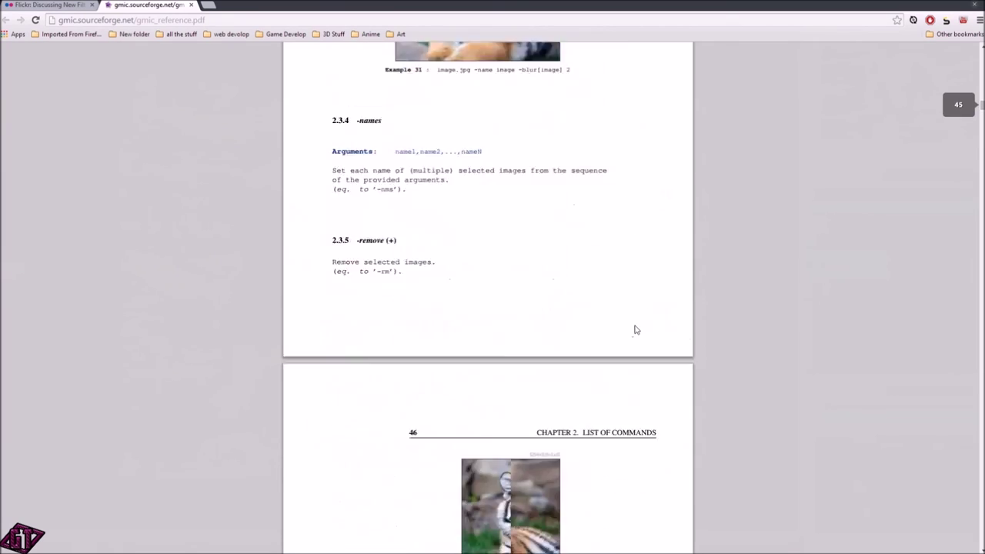
{"action": "scroll", "coordinate": [639, 321], "scroll_direction": "down", "scroll_amount": 8}
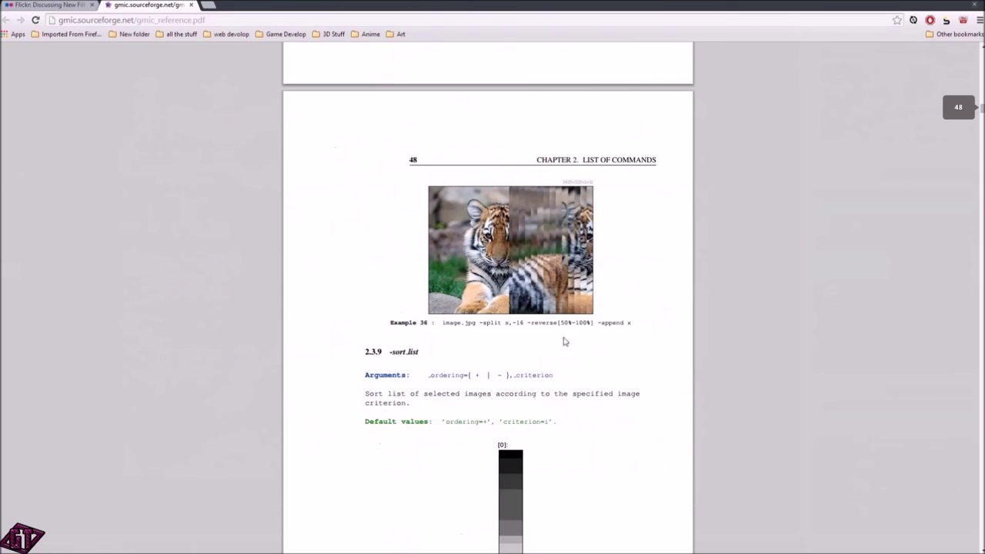
{"action": "scroll", "coordinate": [574, 337], "scroll_direction": "down", "scroll_amount": 3}
{"action": "scroll", "coordinate": [541, 264], "scroll_direction": "down", "scroll_amount": 3}
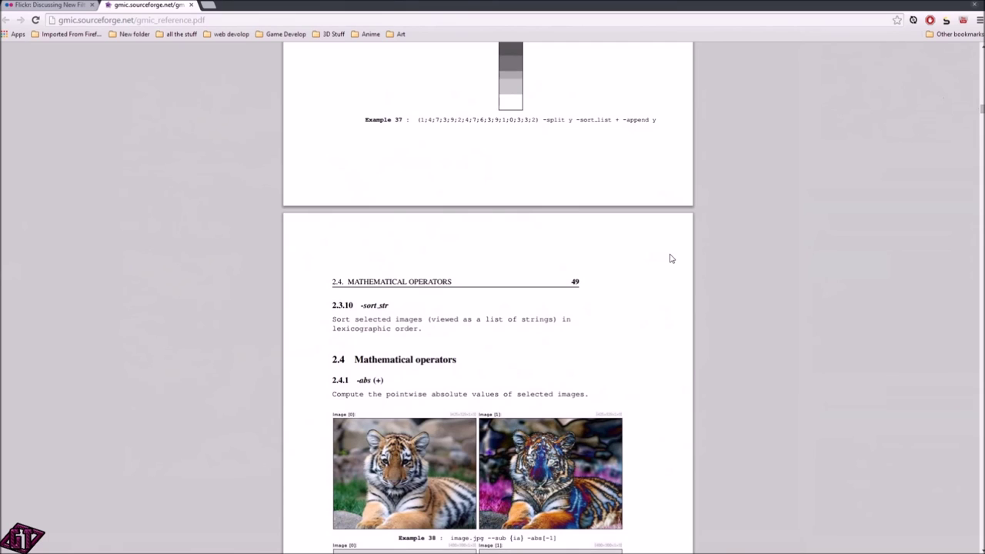
{"action": "key", "text": "alt+Tab"}
{"action": "key", "text": "alt+Tab"}
{"action": "key", "text": "alt+Tab"}
{"action": "key", "text": "alt+Tab"}
{"action": "key", "text": "alt+Tab"}
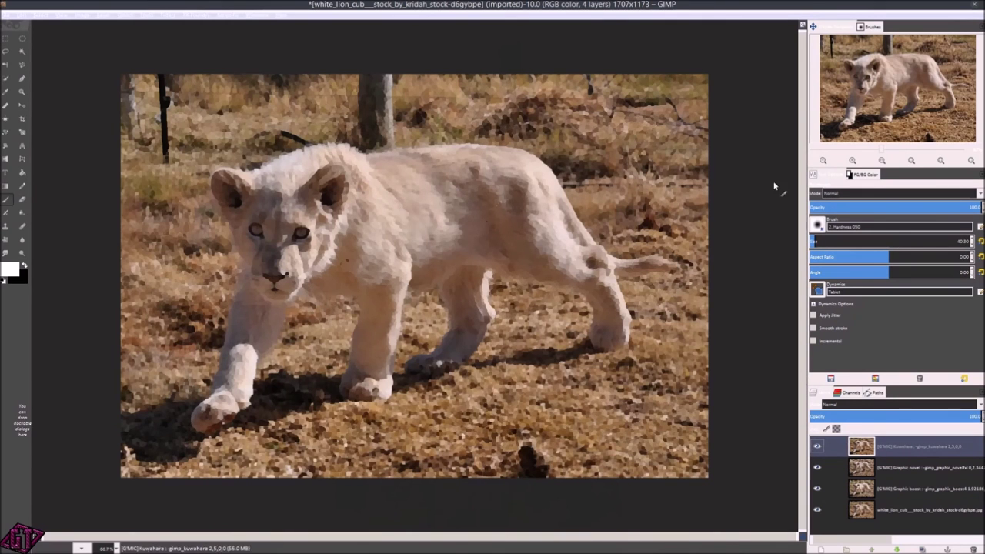
Reopen white_lion_cub from File > Open Recent and select its single layer
{"action": "key", "text": "1"}
{"action": "key", "text": "shift+2"}
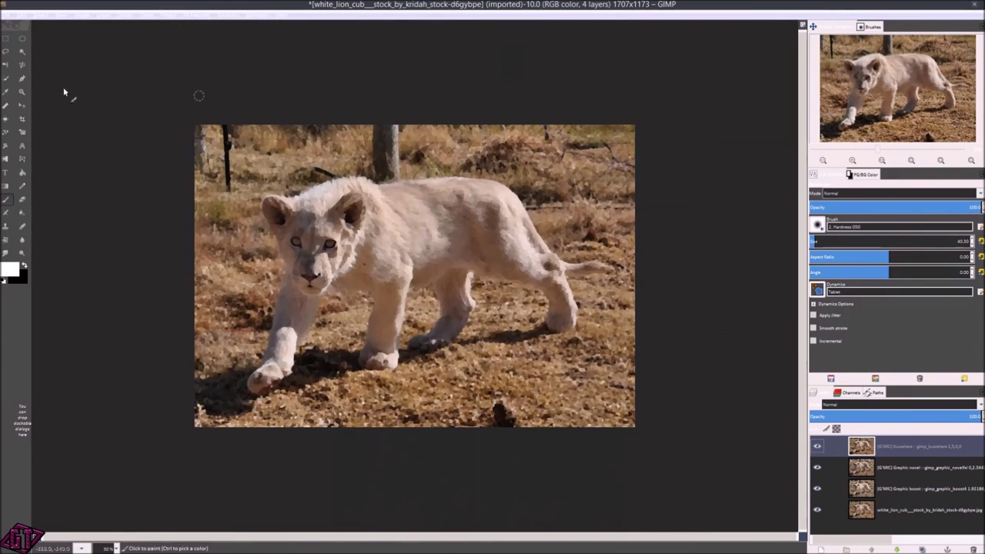
{"action": "left_click", "coordinate": [8, 14]}
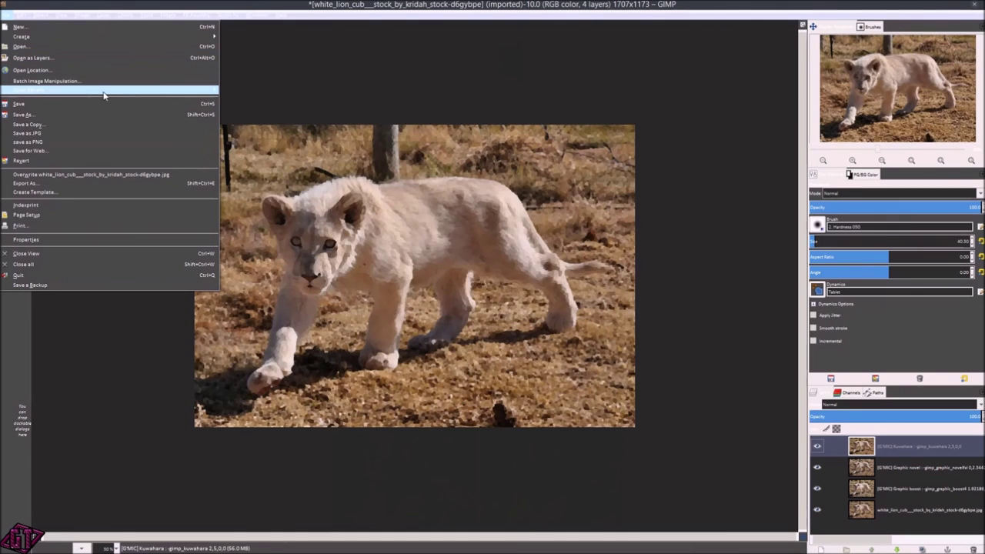
{"action": "mouse_move", "coordinate": [89, 91]}
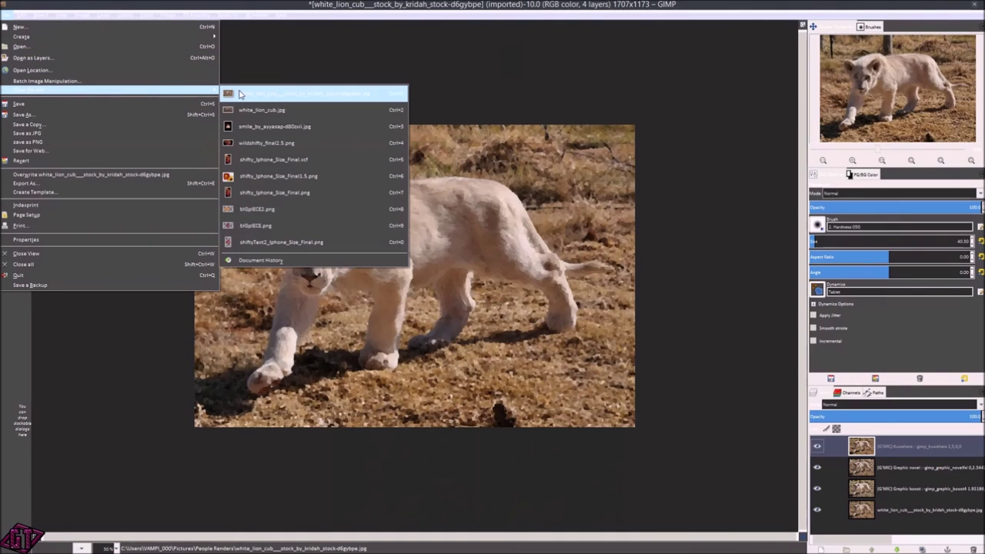
{"action": "left_click", "coordinate": [342, 94]}
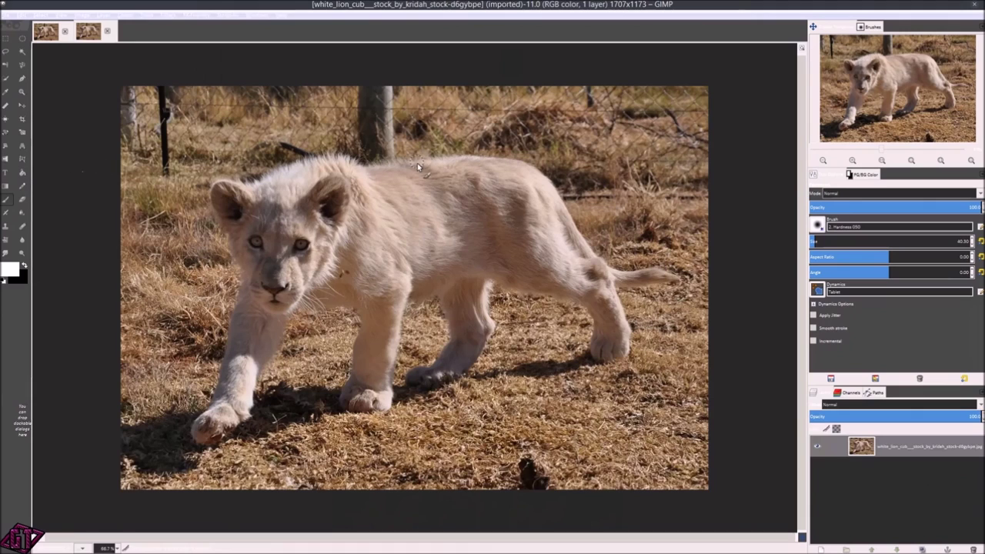
{"action": "left_click", "coordinate": [936, 452]}
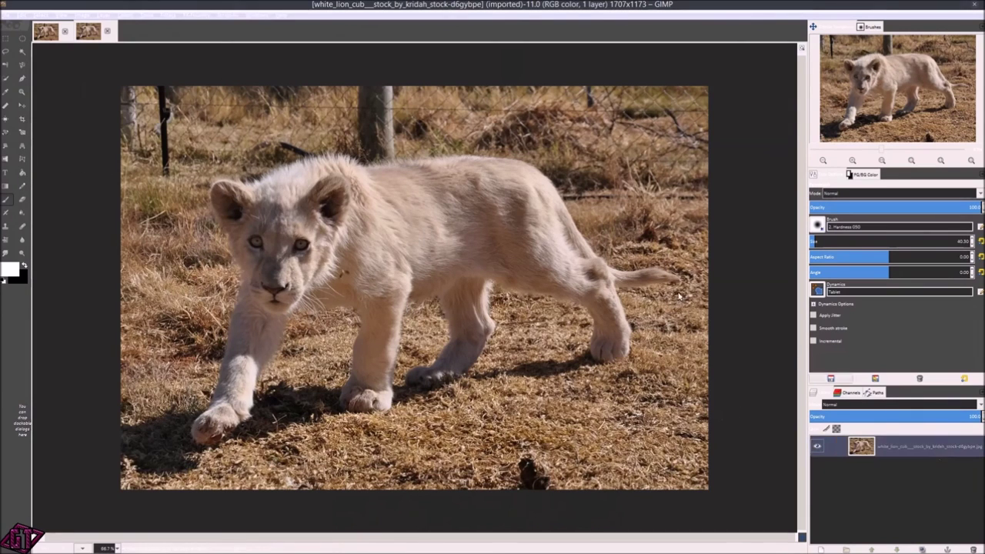
Launch G'MIC full-screen with the preview on the lion's face and Artistic > Graphic boost selected
{"action": "left_click", "coordinate": [171, 15]}
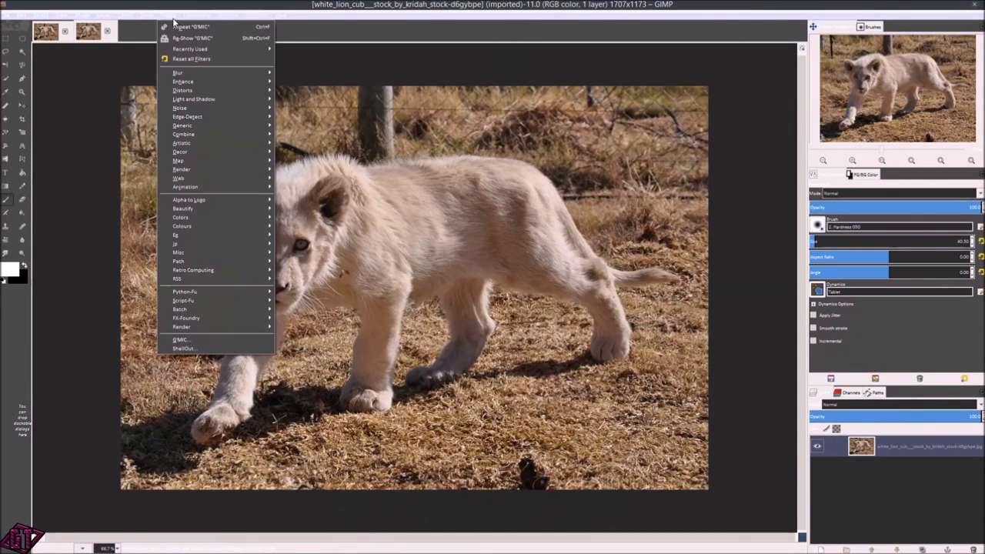
{"action": "left_click", "coordinate": [182, 339]}
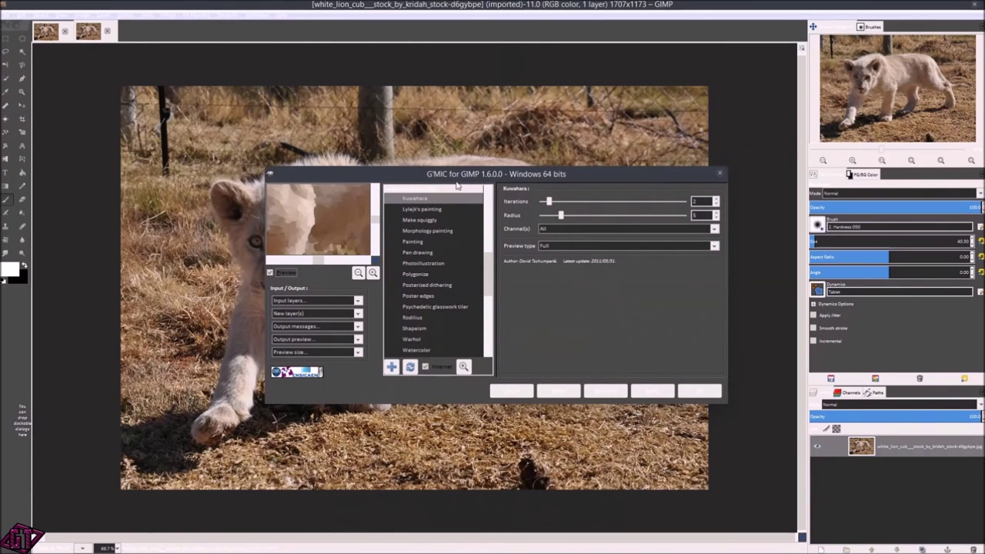
{"action": "left_click", "coordinate": [606, 392]}
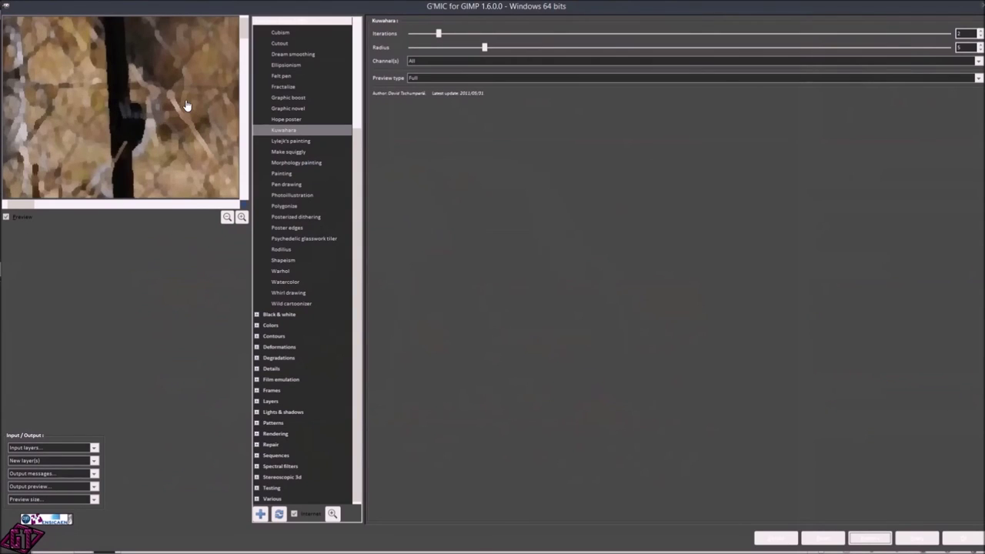
{"action": "left_click_drag", "start_coordinate": [162, 136], "coordinate": [162, 110]}
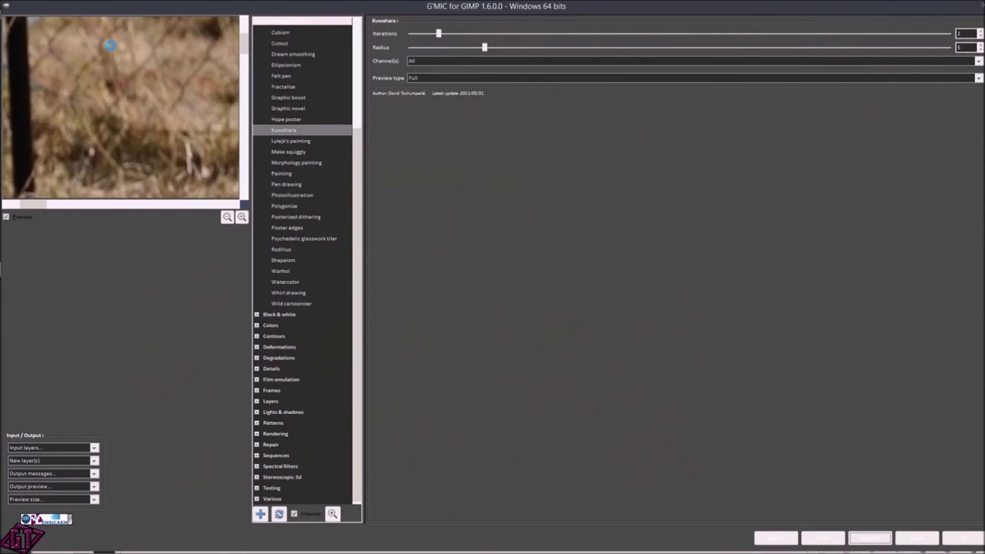
{"action": "left_click_drag", "start_coordinate": [244, 205], "coordinate": [252, 212]}
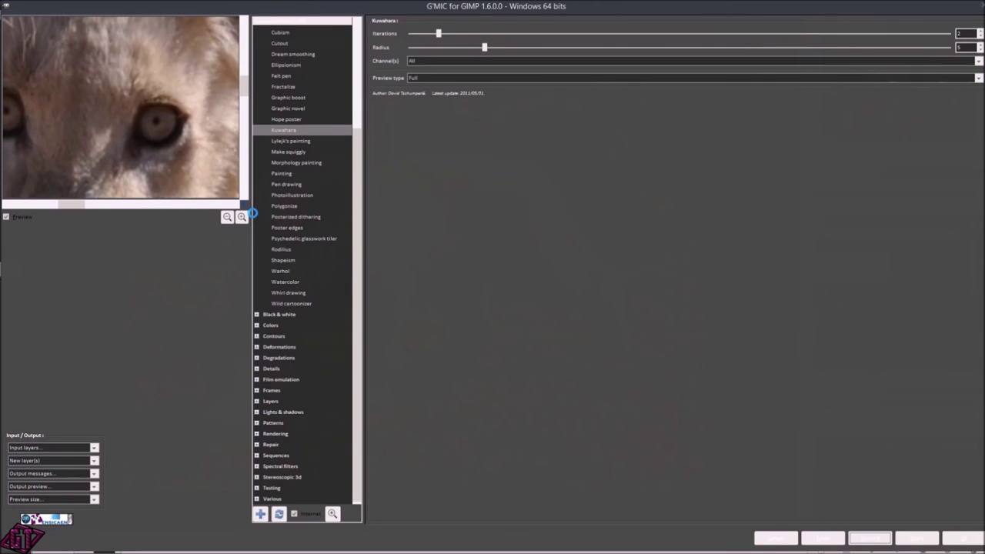
{"action": "left_click", "coordinate": [283, 96]}
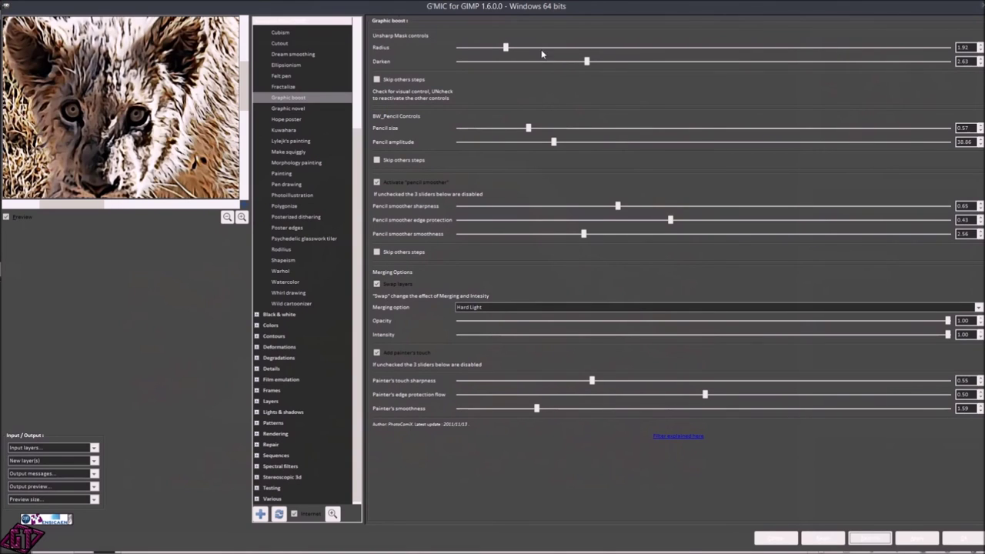
Reset Graphic boost to defaults: Radius 1.25, Darken 2.00, Hard Light merging
{"action": "left_click", "coordinate": [826, 537]}
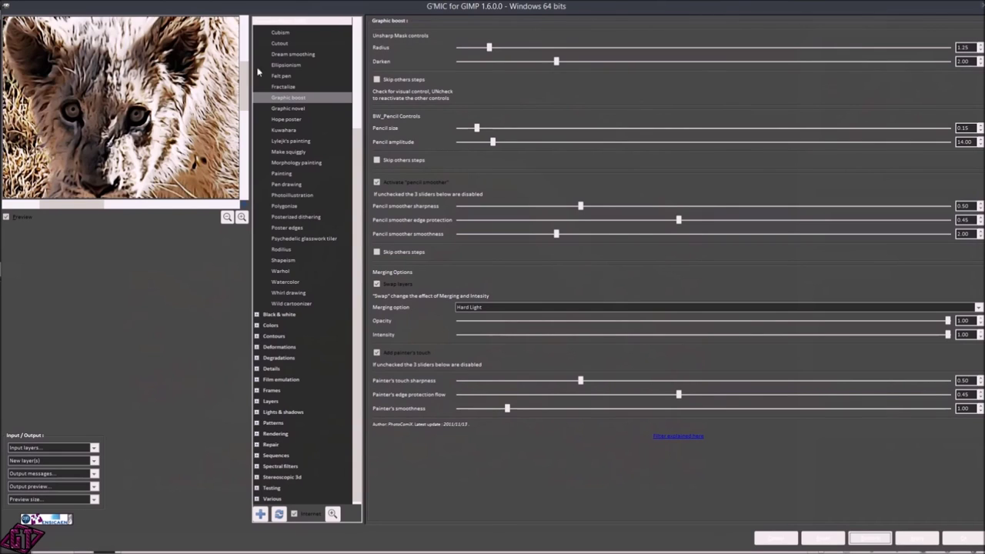
Try Radius 3.95 and a higher Darken, then settle on Radius 1.69 and Darken 2.00
{"action": "left_click_drag", "start_coordinate": [490, 48], "coordinate": [536, 50]}
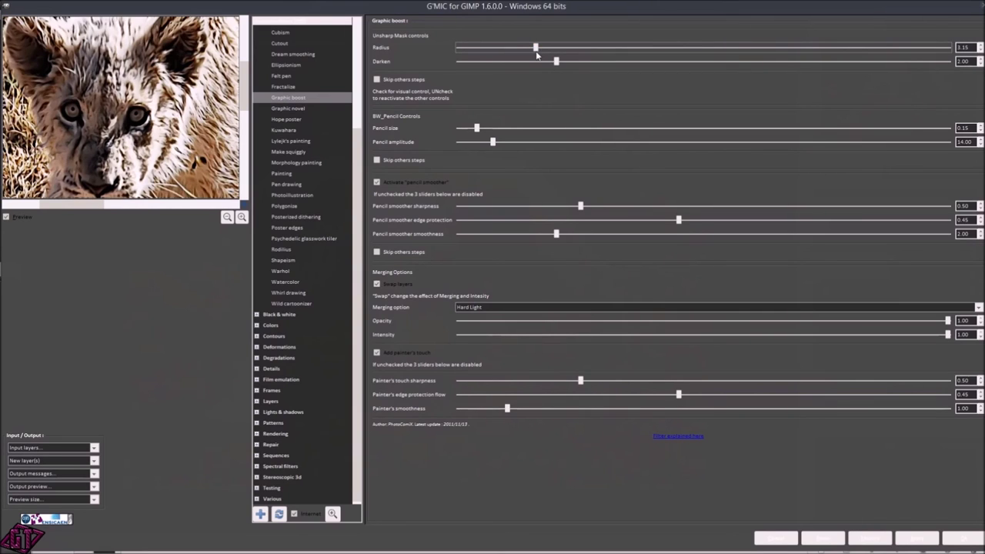
{"action": "left_click_drag", "start_coordinate": [537, 48], "coordinate": [557, 47]}
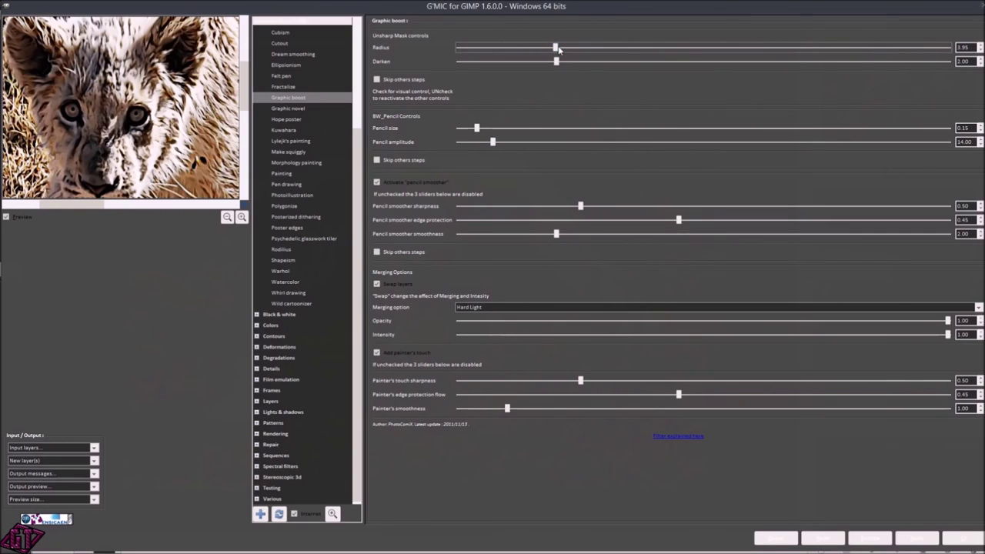
{"action": "left_click_drag", "start_coordinate": [556, 60], "coordinate": [595, 61]}
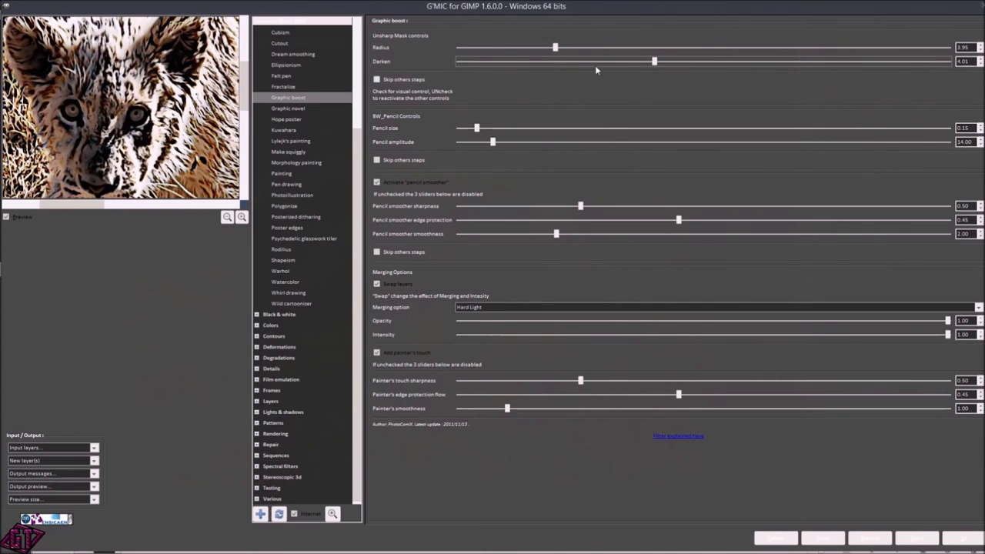
{"action": "left_click_drag", "start_coordinate": [555, 48], "coordinate": [500, 47]}
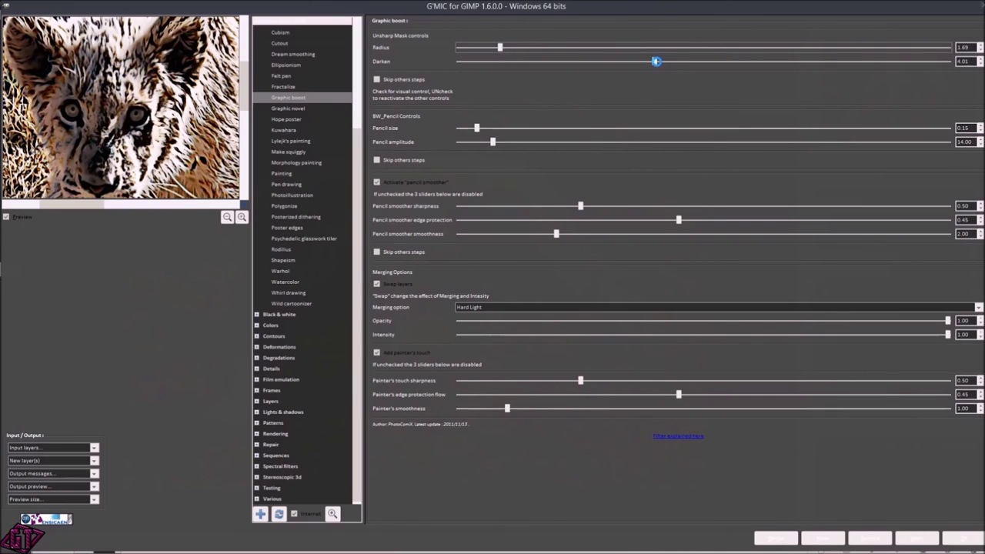
{"action": "left_click_drag", "start_coordinate": [655, 61], "coordinate": [556, 62]}
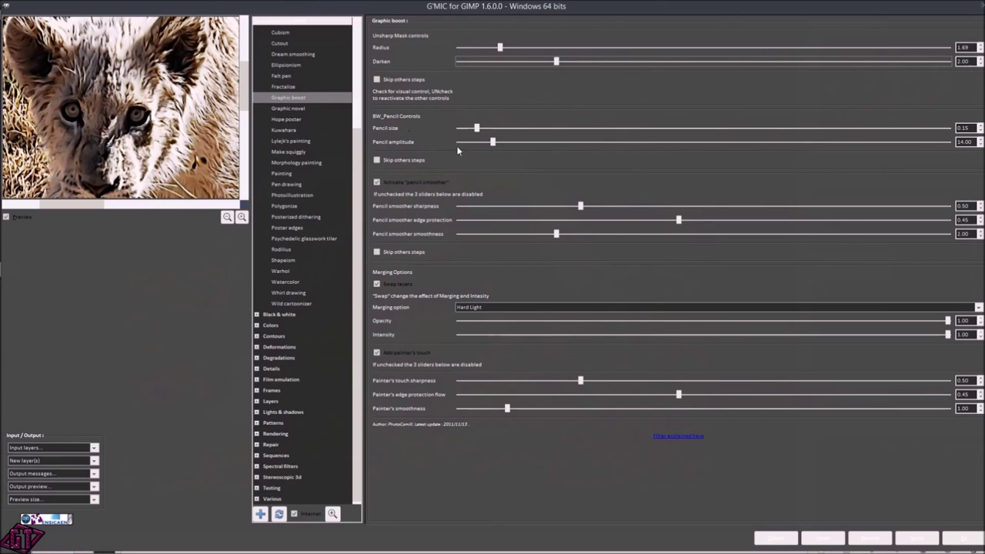
Raise Pencil size to 0.45 and Pencil amplitude to 26.19, comparing the pencil pass alone
{"action": "left_click_drag", "start_coordinate": [477, 128], "coordinate": [496, 129]}
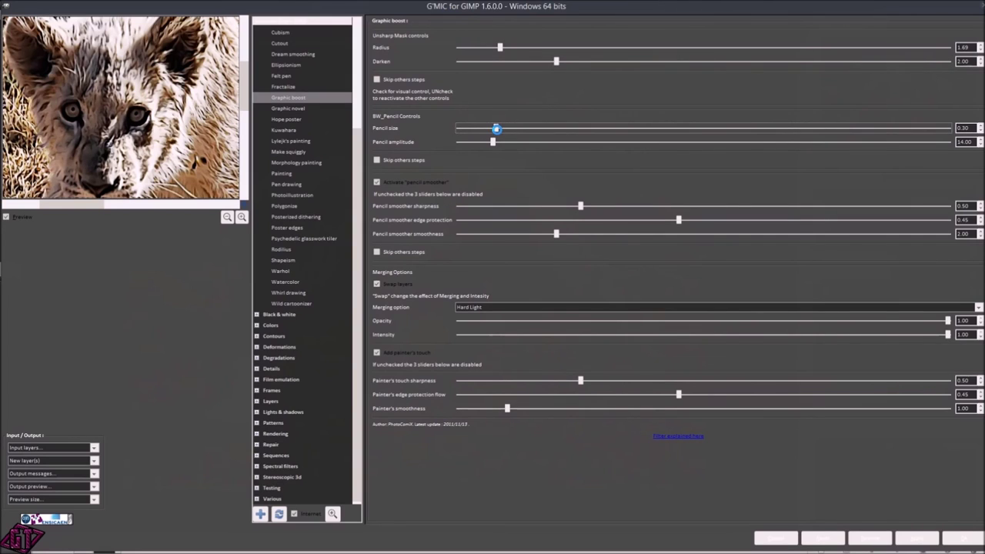
{"action": "left_click_drag", "start_coordinate": [496, 129], "coordinate": [514, 128]}
{"action": "left_click_drag", "start_coordinate": [493, 142], "coordinate": [523, 142]}
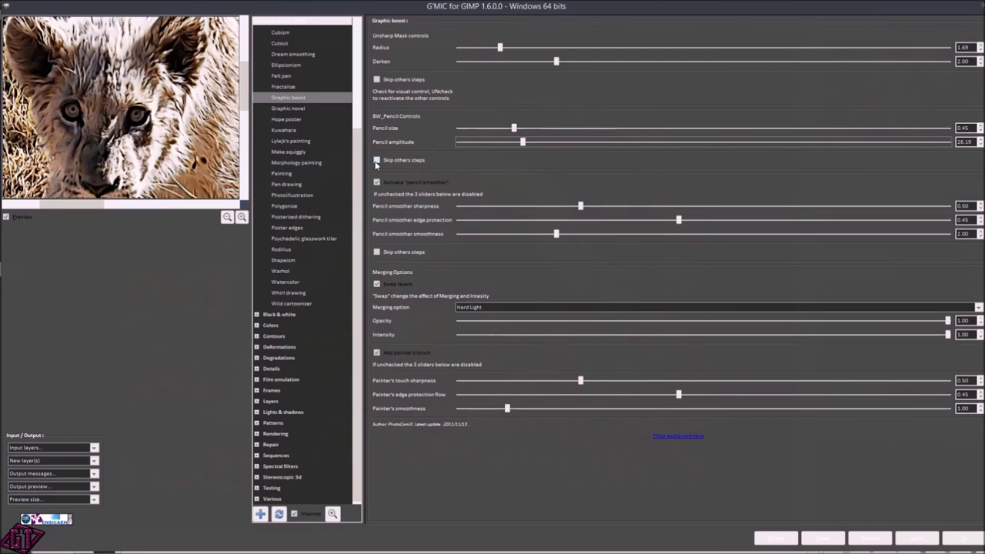
{"action": "left_click", "coordinate": [377, 161]}
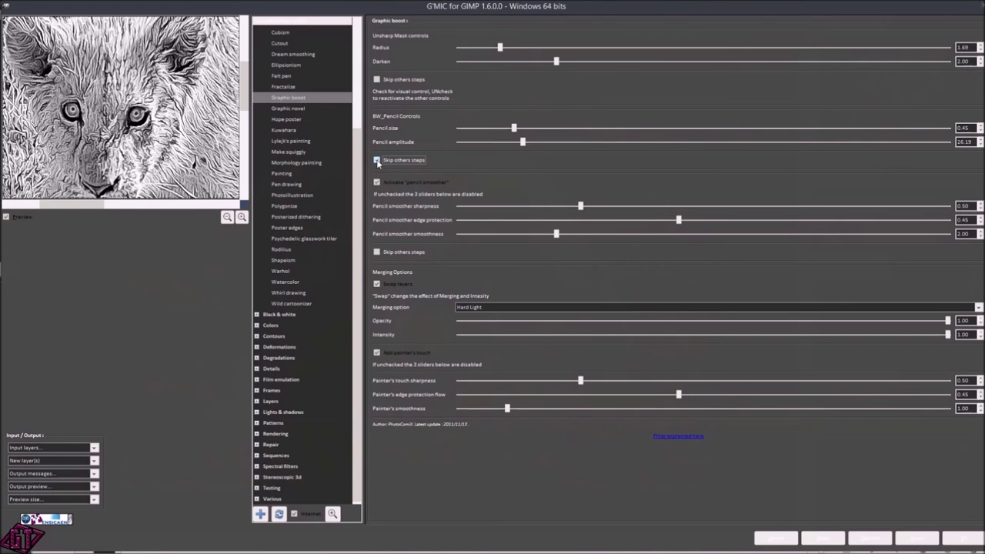
{"action": "left_click", "coordinate": [377, 161]}
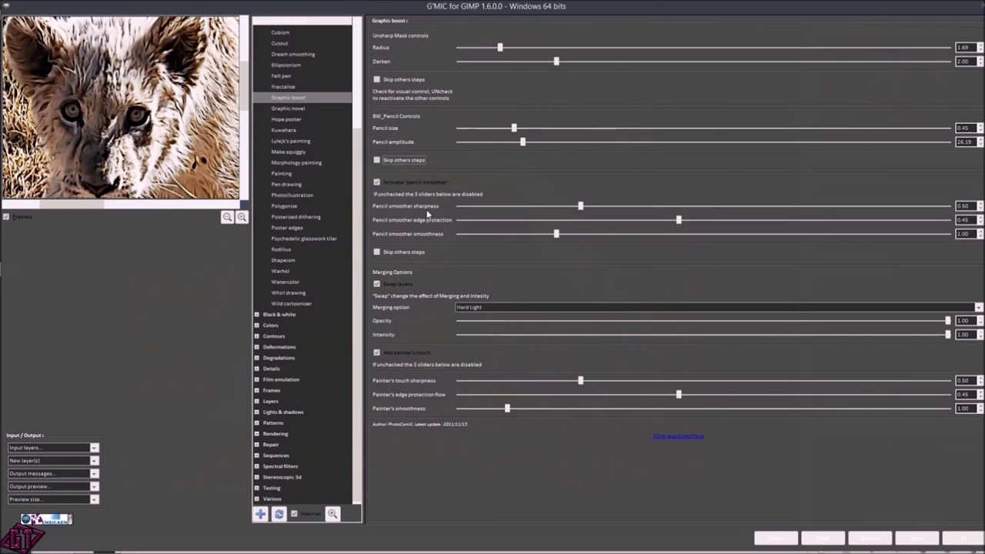
Set Pencil smoother sharpness 0.58, Pencil size 0.05, Radius 1.46 and Darken 1.75
{"action": "left_click_drag", "start_coordinate": [581, 207], "coordinate": [595, 206]}
{"action": "left_click_drag", "start_coordinate": [597, 206], "coordinate": [601, 205]}
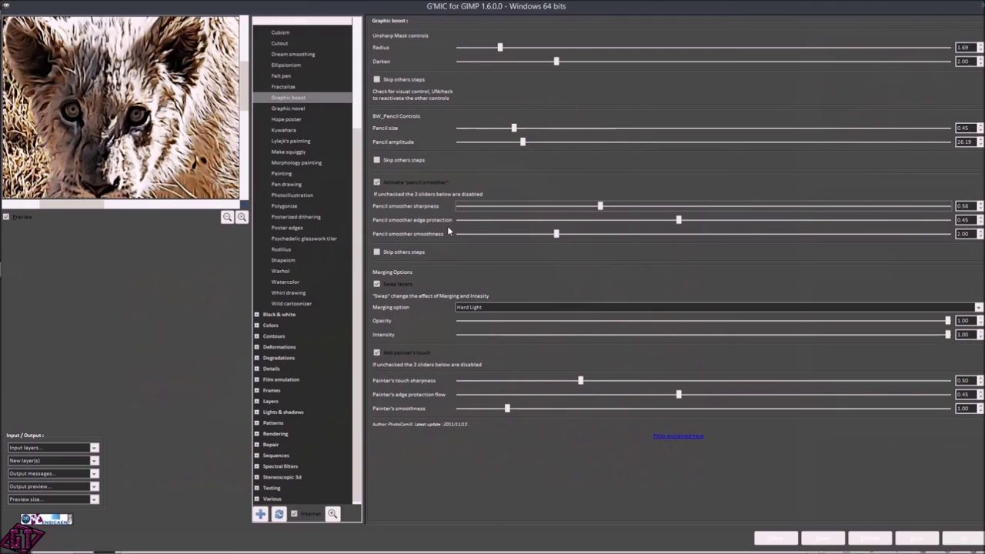
{"action": "left_click", "coordinate": [512, 129]}
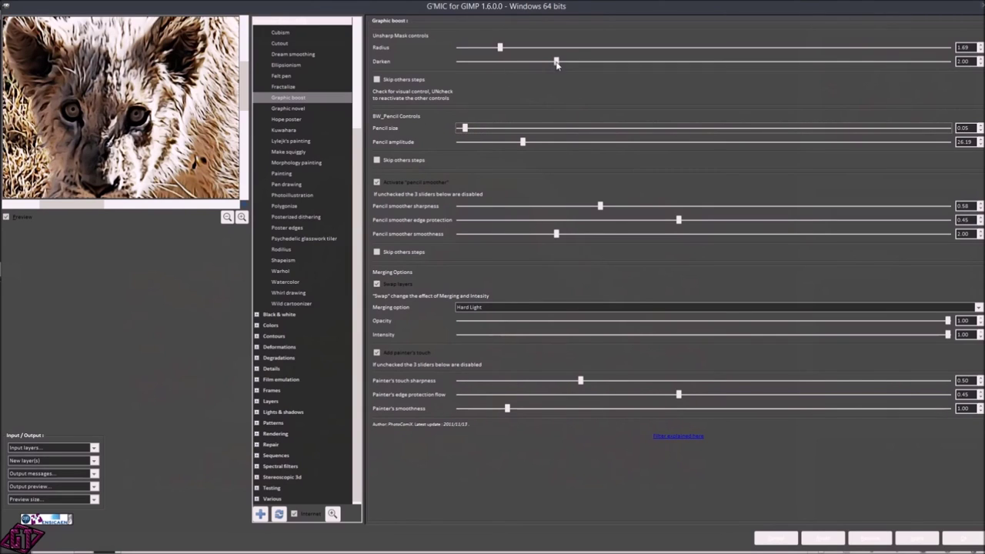
{"action": "left_click_drag", "start_coordinate": [499, 48], "coordinate": [494, 48]}
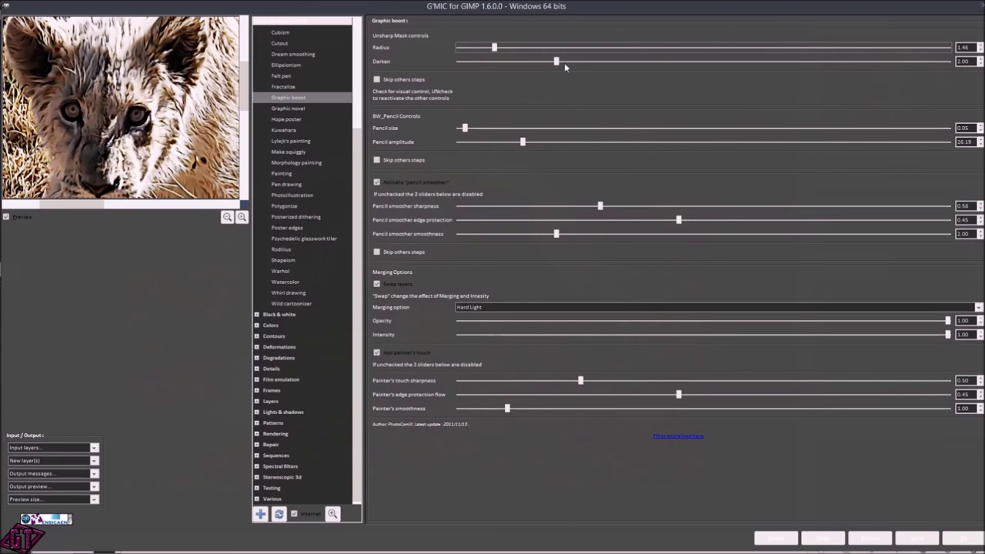
{"action": "left_click_drag", "start_coordinate": [559, 62], "coordinate": [546, 64]}
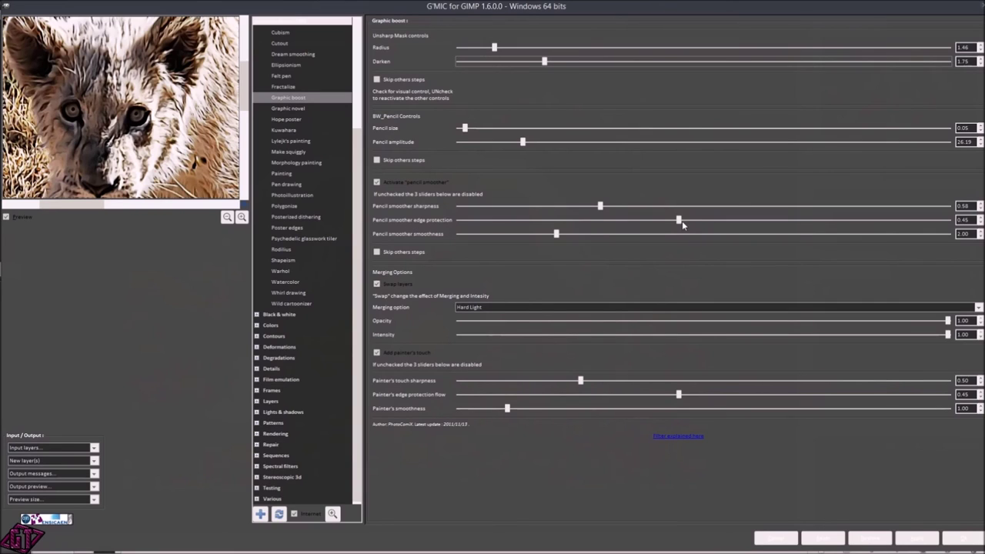
Set Pencil smoother edge protection to 0.41 after trying 0.37 and 0.31
{"action": "left_click_drag", "start_coordinate": [678, 220], "coordinate": [643, 218]}
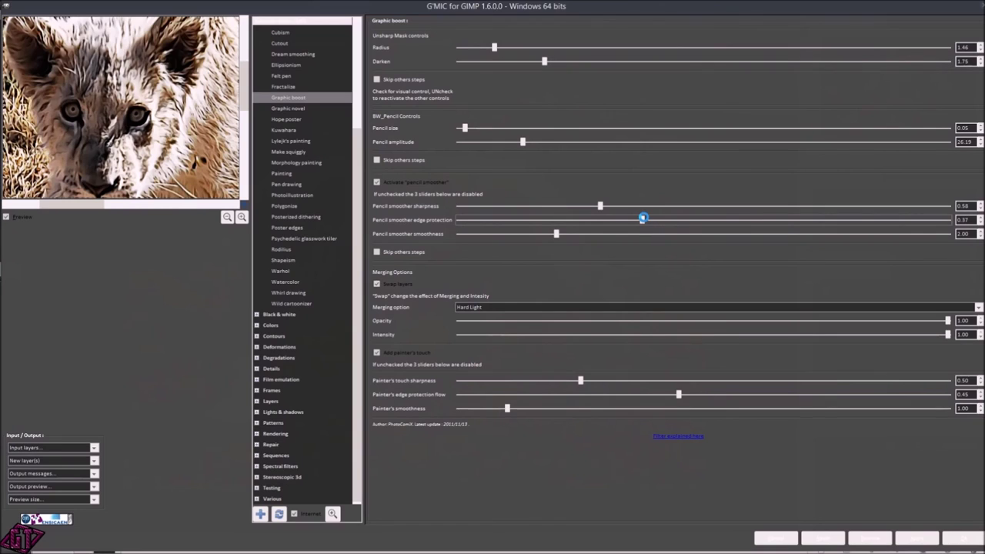
{"action": "left_click_drag", "start_coordinate": [642, 220], "coordinate": [613, 218]}
{"action": "left_click_drag", "start_coordinate": [610, 221], "coordinate": [660, 219]}
Set Pencil smoother smoothness to 2.65 after testing 3.31 and 4.44
{"action": "left_click", "coordinate": [539, 234]}
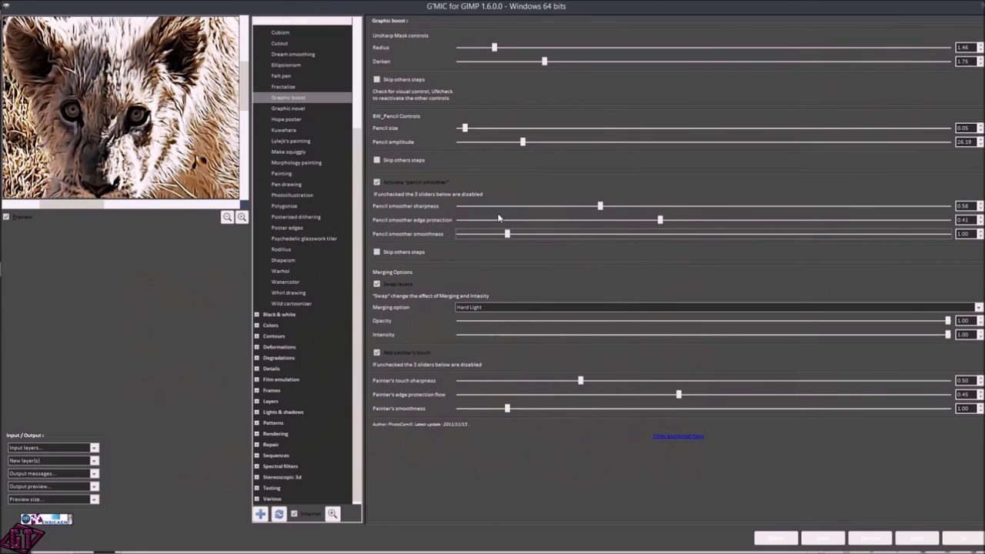
{"action": "left_click_drag", "start_coordinate": [505, 234], "coordinate": [620, 234]}
{"action": "left_click_drag", "start_coordinate": [620, 234], "coordinate": [676, 234]}
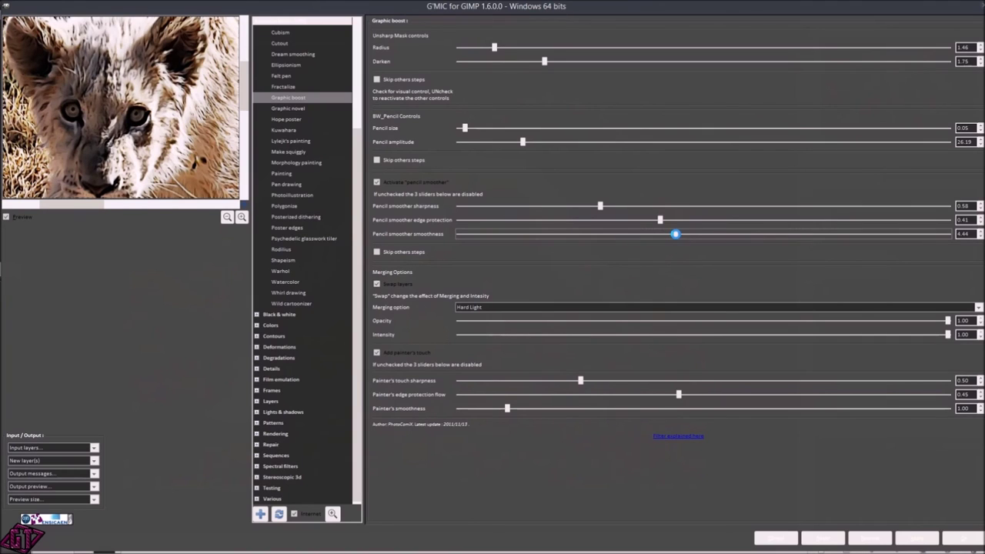
{"action": "left_click_drag", "start_coordinate": [675, 234], "coordinate": [588, 231]}
Compare the preview with Skip others steps on and off, then show the Merging option choices
{"action": "left_click", "coordinate": [377, 251]}
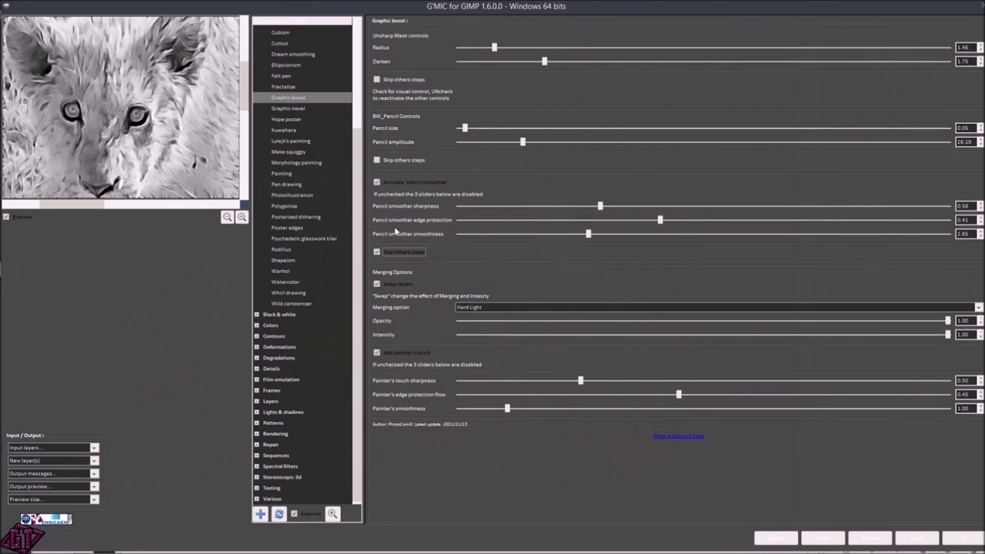
{"action": "left_click", "coordinate": [377, 252]}
{"action": "left_click", "coordinate": [385, 251]}
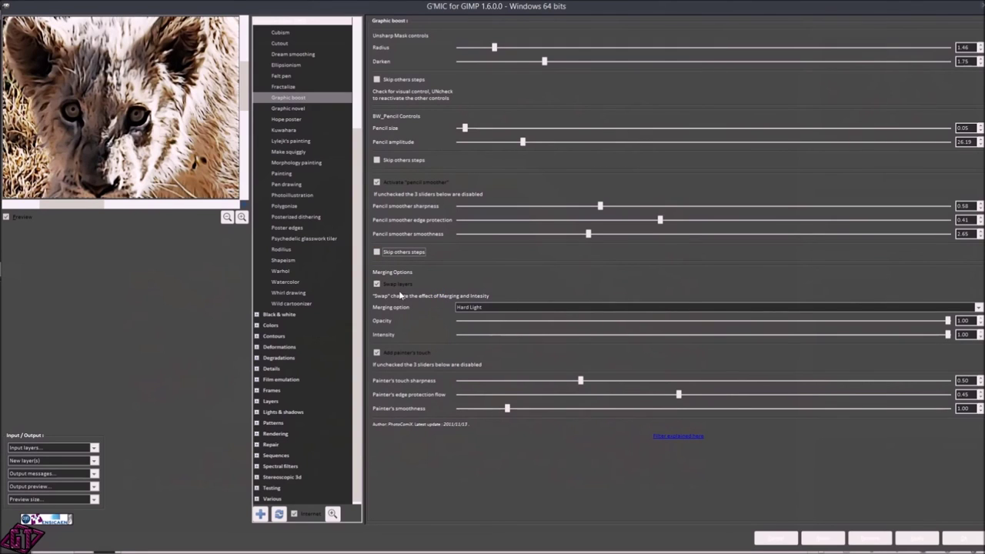
{"action": "left_click", "coordinate": [677, 307]}
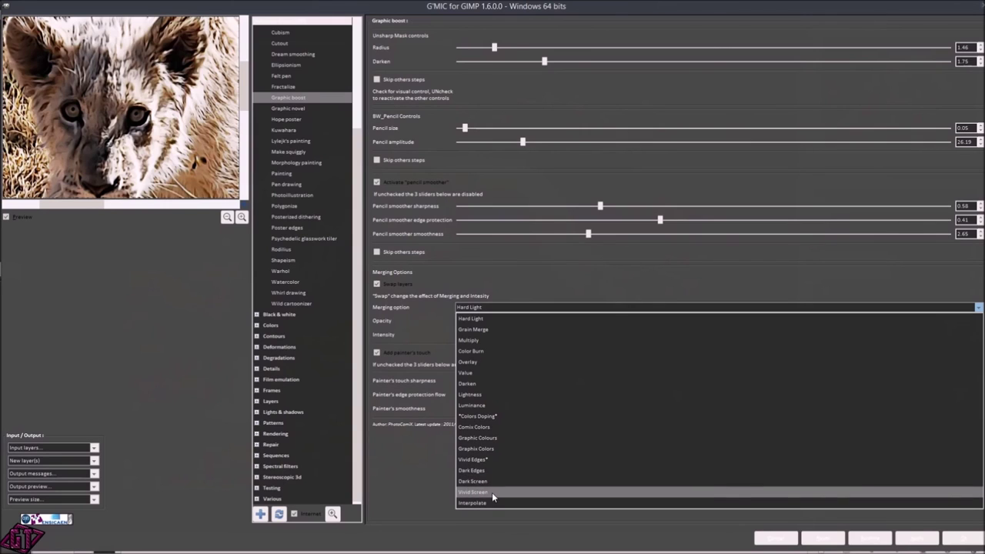
Preview Grain Merge, Multiply, Color Burn and Overlay merging modes in turn
{"action": "left_click", "coordinate": [501, 329]}
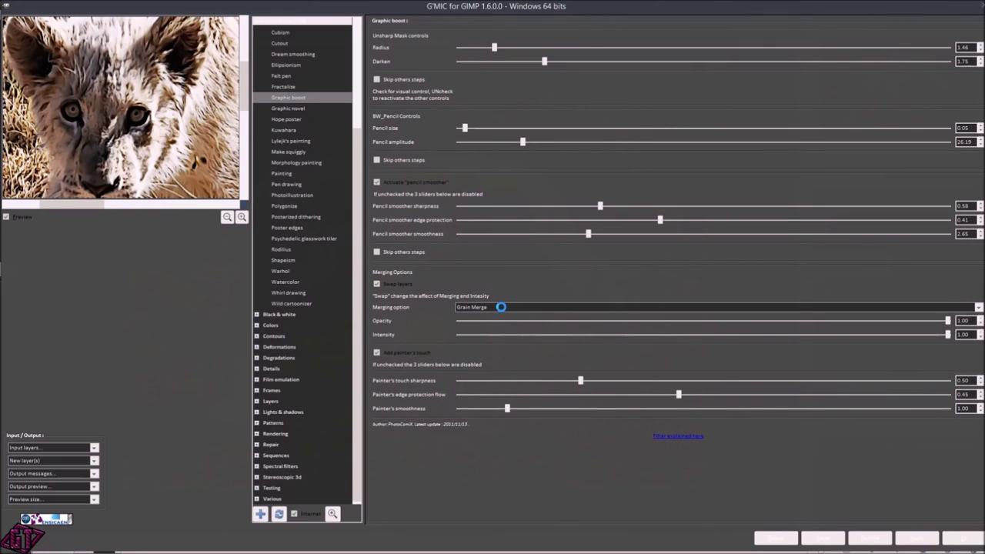
{"action": "left_click", "coordinate": [502, 306]}
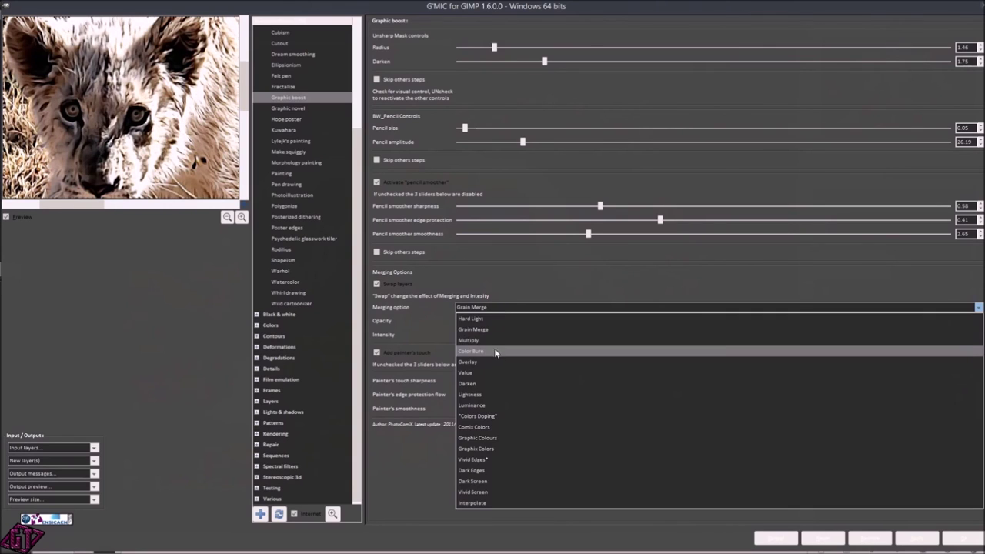
{"action": "left_click", "coordinate": [492, 341]}
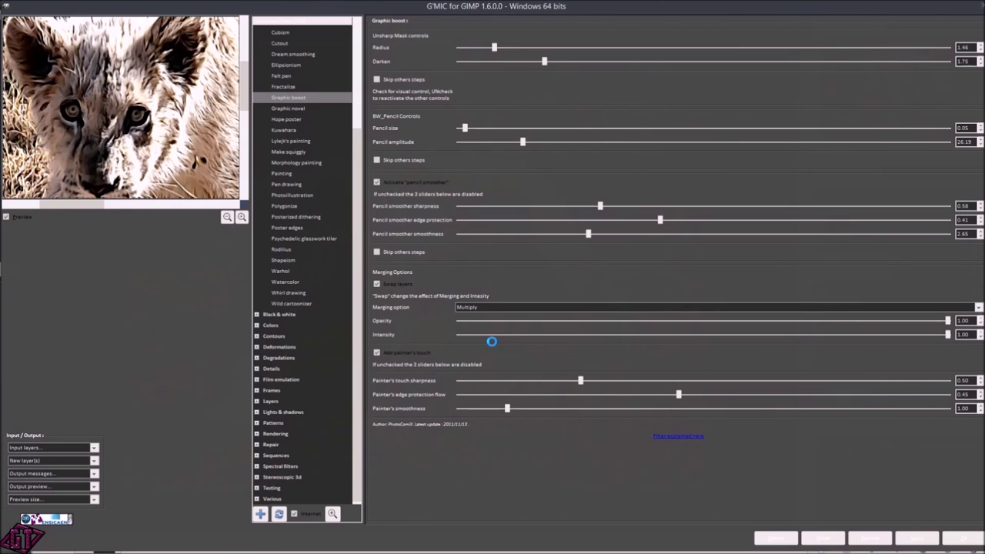
{"action": "left_click", "coordinate": [503, 307]}
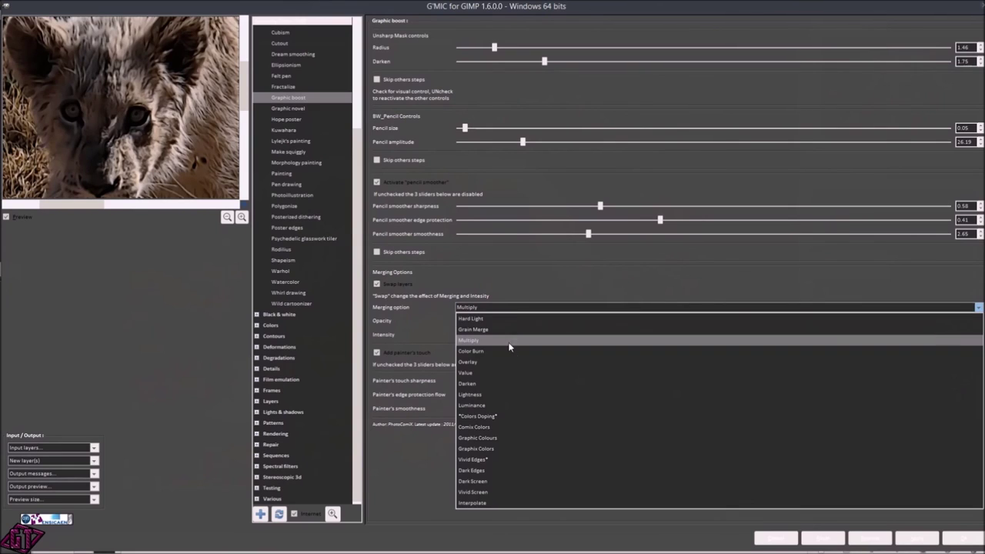
{"action": "left_click", "coordinate": [508, 351]}
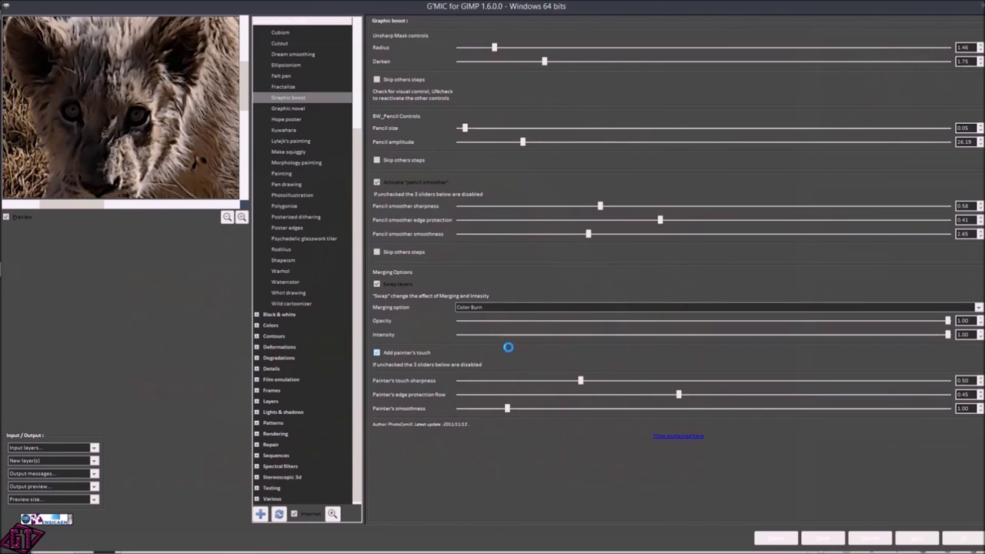
{"action": "left_click", "coordinate": [522, 304]}
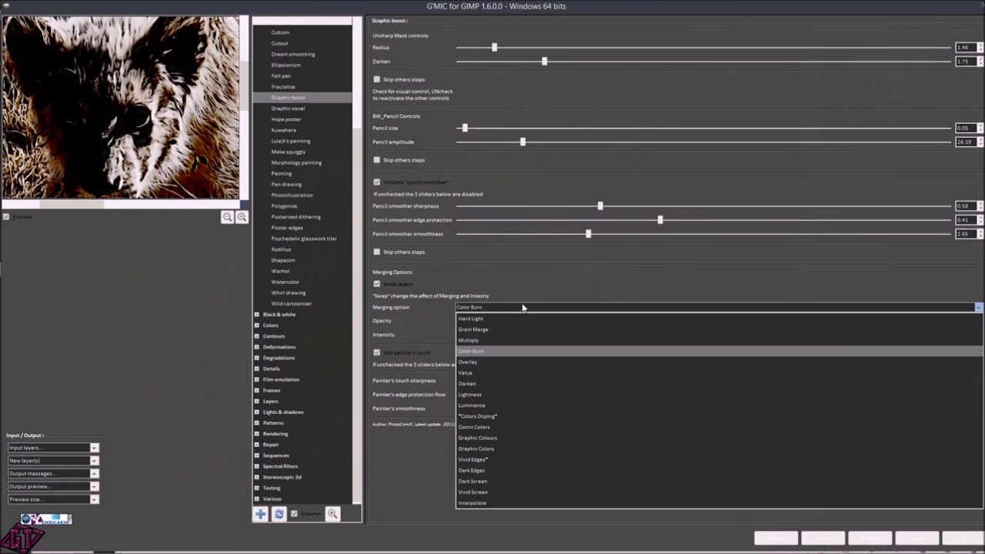
{"action": "left_click", "coordinate": [500, 362]}
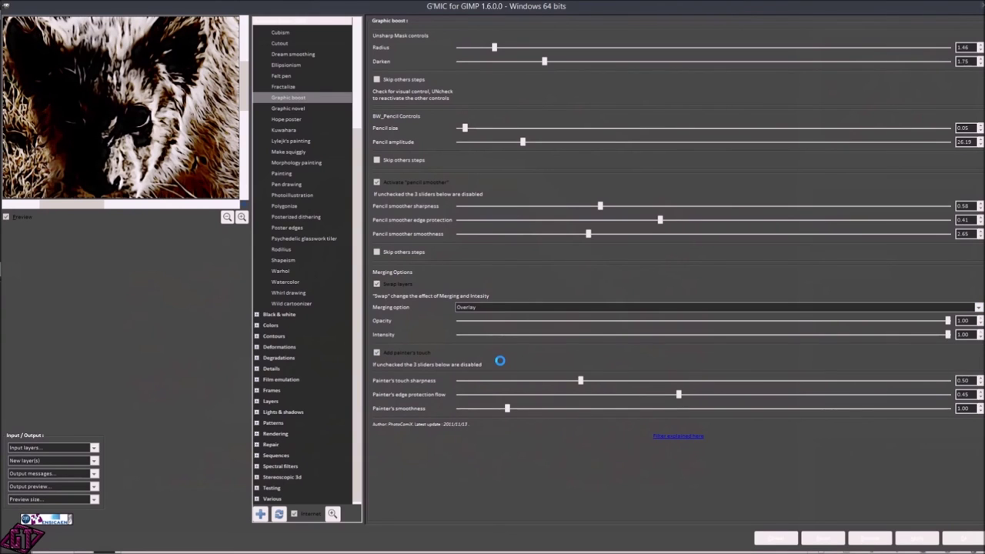
Preview Colors Doping and Vivid Edges merging, then settle back on Hard Light
{"action": "left_click", "coordinate": [519, 306]}
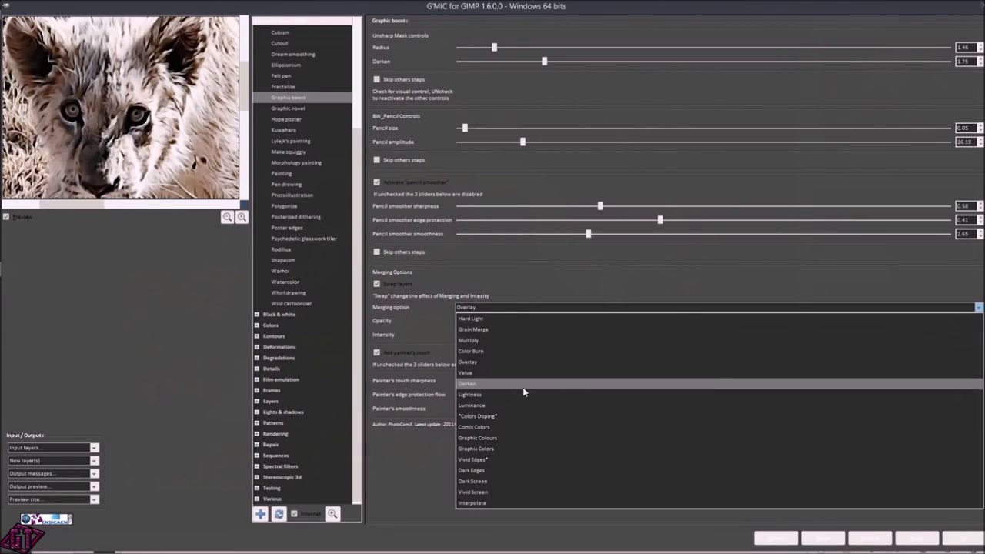
{"action": "left_click", "coordinate": [496, 416]}
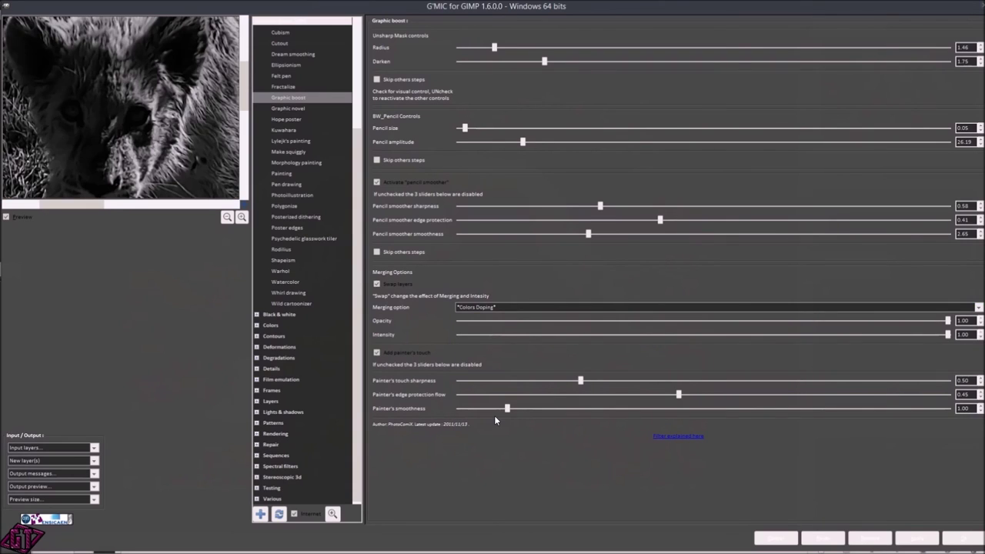
{"action": "left_click", "coordinate": [530, 307]}
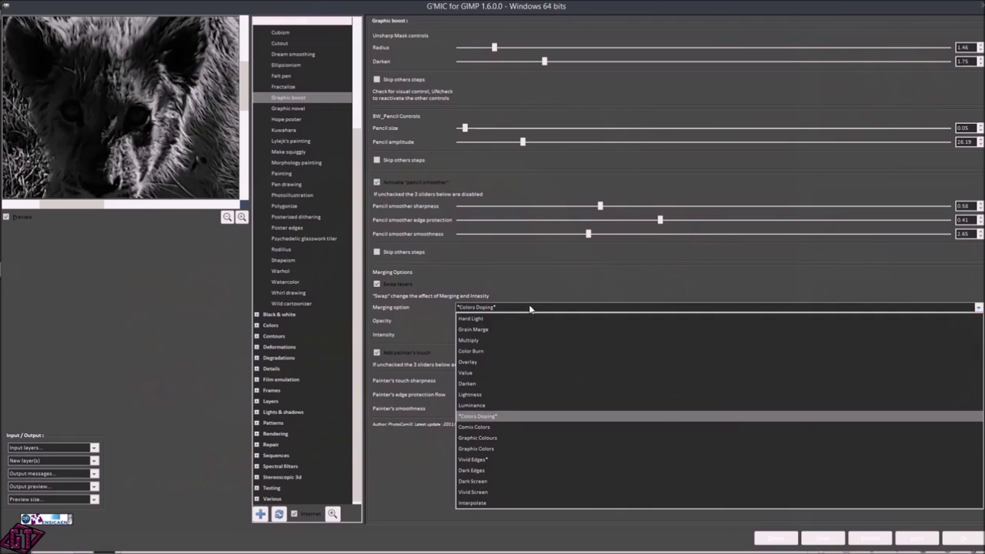
{"action": "left_click", "coordinate": [512, 460]}
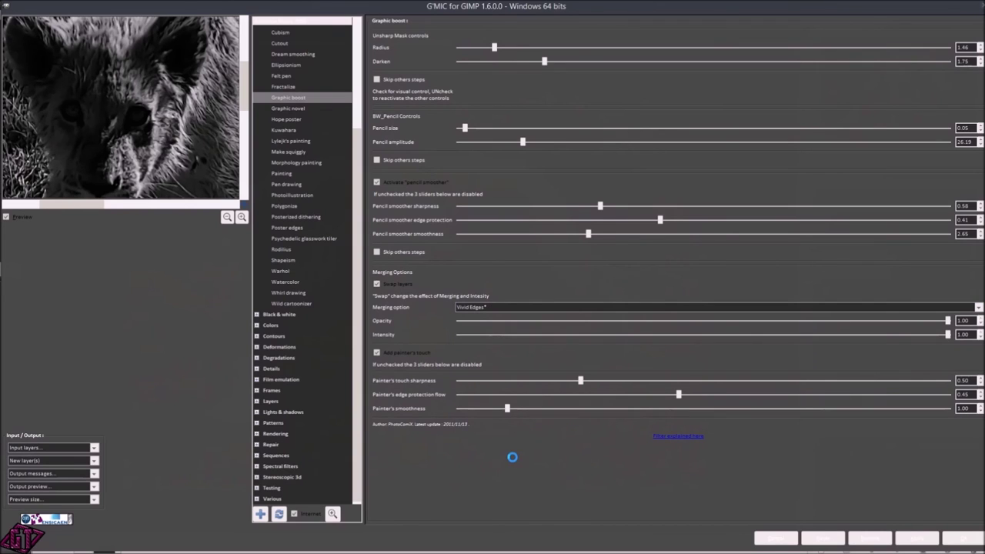
{"action": "left_click", "coordinate": [546, 307]}
{"action": "left_click", "coordinate": [490, 320]}
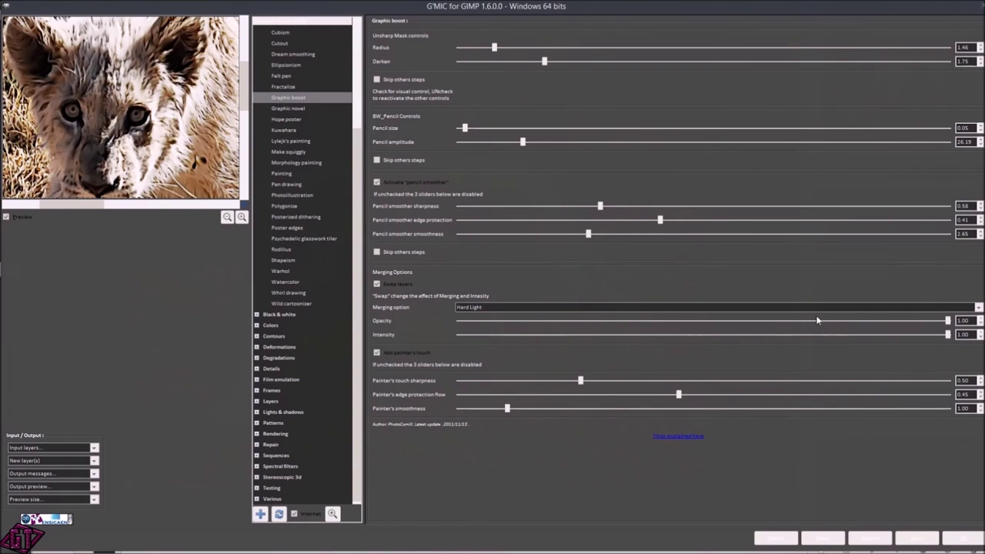
{"action": "left_click_drag", "start_coordinate": [947, 324], "coordinate": [762, 332]}
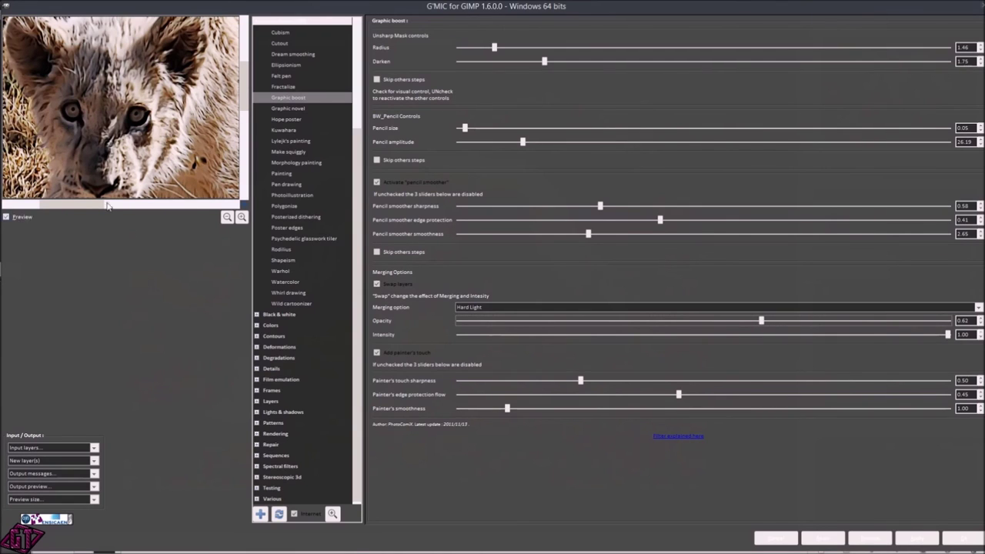
{"action": "left_click_drag", "start_coordinate": [761, 321], "coordinate": [650, 321]}
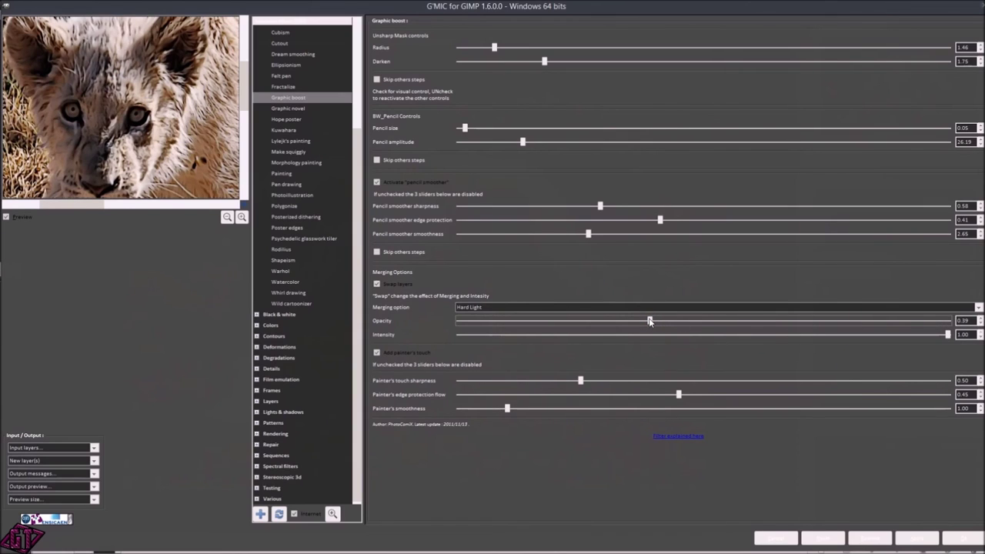
{"action": "left_click_drag", "start_coordinate": [650, 320], "coordinate": [954, 311]}
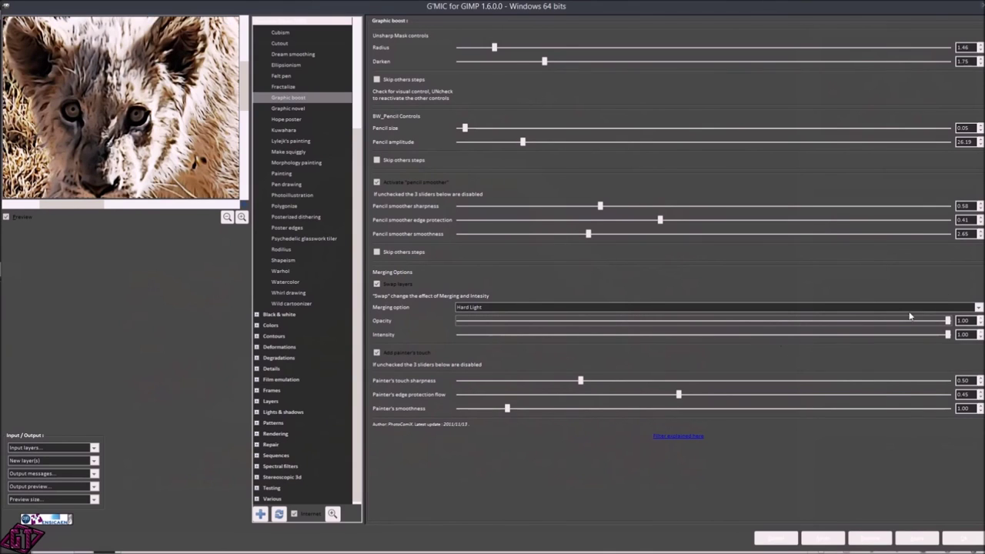
{"action": "left_click_drag", "start_coordinate": [947, 333], "coordinate": [802, 335]}
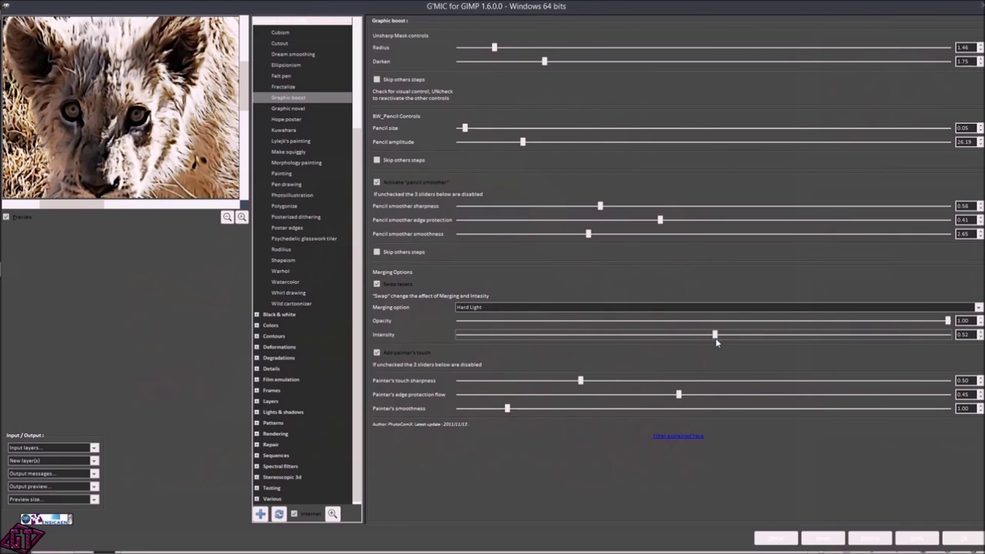
{"action": "left_click_drag", "start_coordinate": [715, 336], "coordinate": [654, 334]}
{"action": "left_click_drag", "start_coordinate": [654, 336], "coordinate": [721, 339]}
{"action": "left_click_drag", "start_coordinate": [844, 336], "coordinate": [948, 336]}
Adjust painter's touch sharpness to about 0.68 and edge protection flow to 0.38
{"action": "left_click_drag", "start_coordinate": [580, 382], "coordinate": [614, 381]}
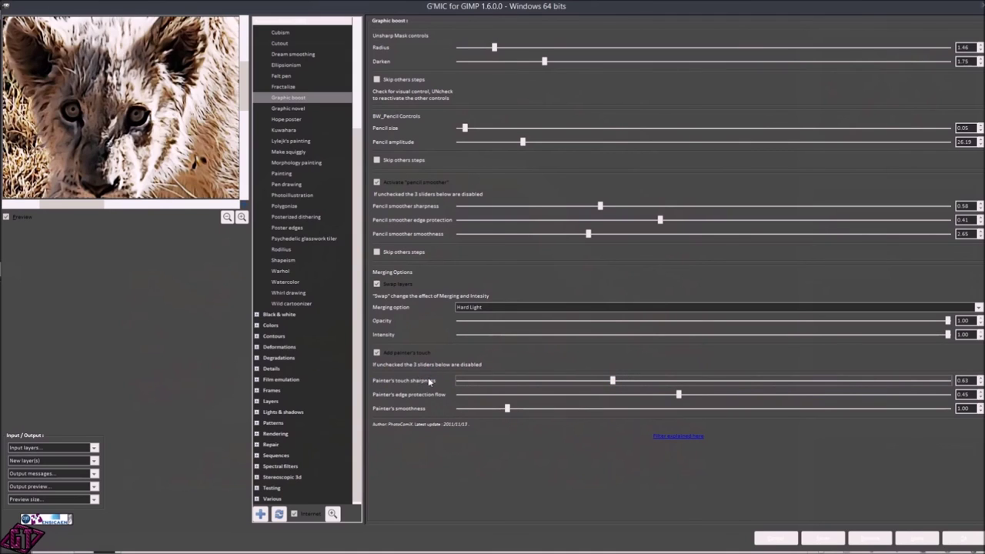
{"action": "left_click_drag", "start_coordinate": [614, 380], "coordinate": [621, 381]}
{"action": "mouse_move", "coordinate": [621, 381]}
{"action": "left_mouse_down"}
{"action": "mouse_move", "coordinate": [600, 379]}
{"action": "mouse_move", "coordinate": [624, 378]}
{"action": "left_mouse_up"}
{"action": "left_click_drag", "start_coordinate": [680, 398], "coordinate": [705, 395]}
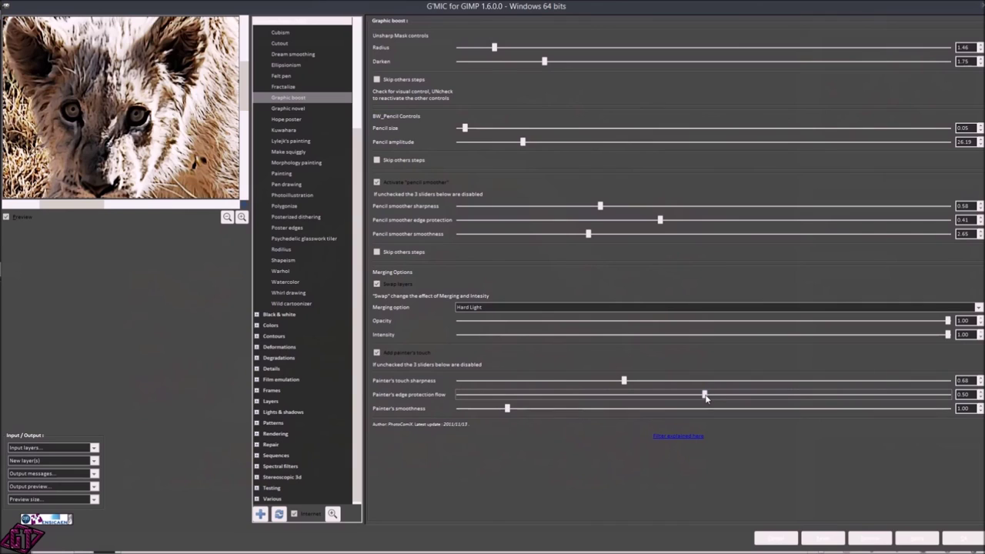
{"action": "left_click_drag", "start_coordinate": [704, 395], "coordinate": [640, 395]}
{"action": "left_click_drag", "start_coordinate": [638, 396], "coordinate": [642, 381]}
Raise painter's touch sharpness to 0.97 and settle painter's smoothness at 1.77
{"action": "left_click", "coordinate": [696, 387]}
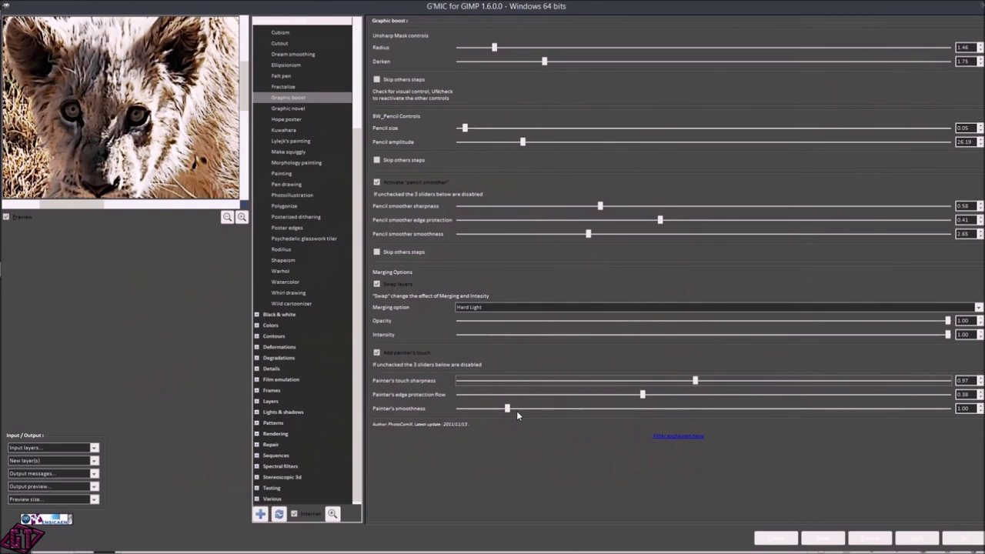
{"action": "left_click_drag", "start_coordinate": [507, 408], "coordinate": [532, 407]}
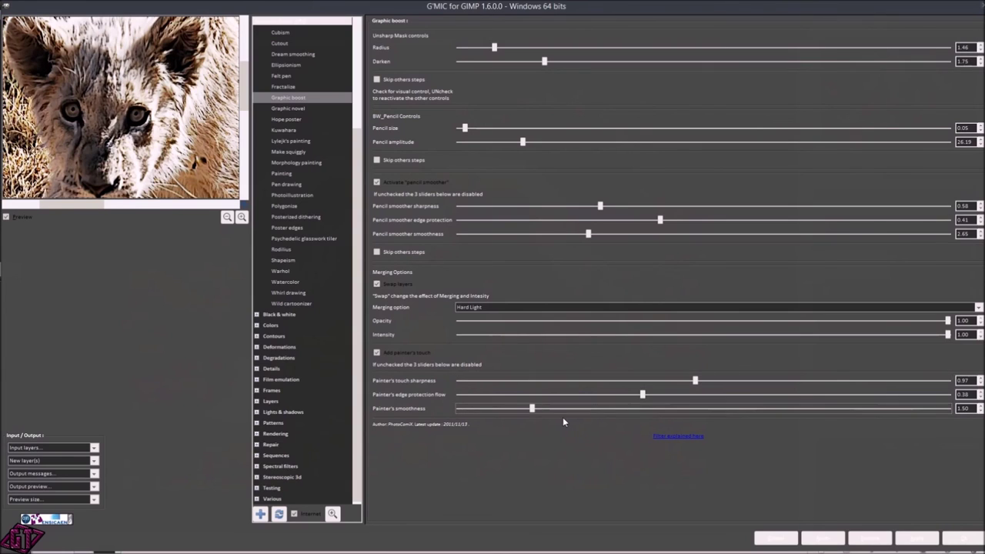
{"action": "key", "text": "Right"}
{"action": "left_click_drag", "start_coordinate": [556, 408], "coordinate": [528, 406]}
{"action": "left_click", "coordinate": [533, 411]}
{"action": "left_click_drag", "start_coordinate": [534, 410], "coordinate": [544, 409]}
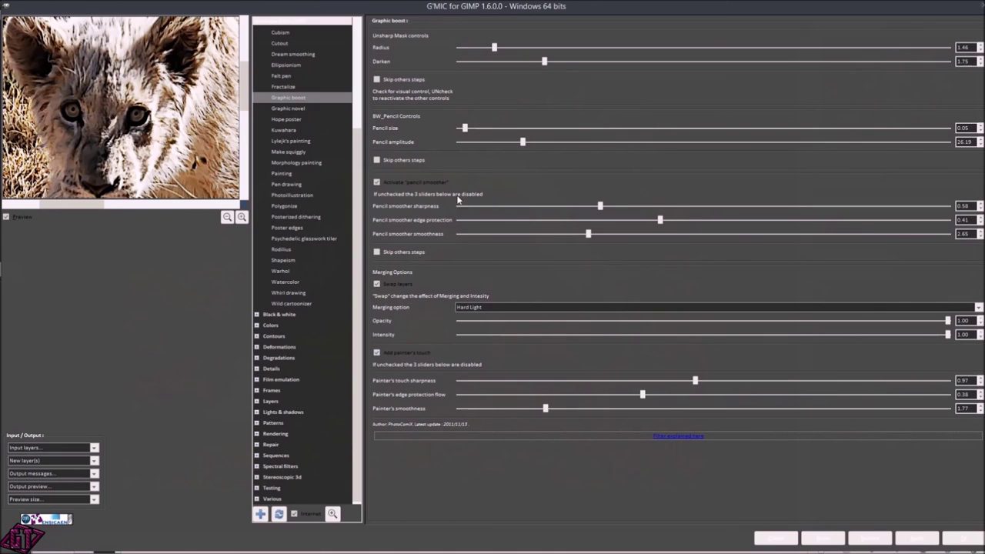
{"action": "left_click", "coordinate": [400, 352]}
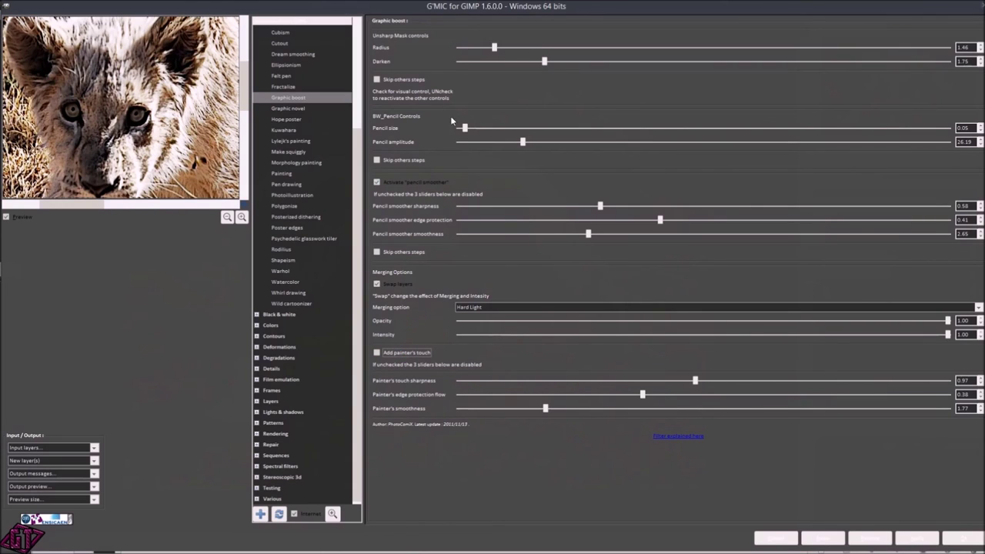
{"action": "left_click", "coordinate": [408, 183]}
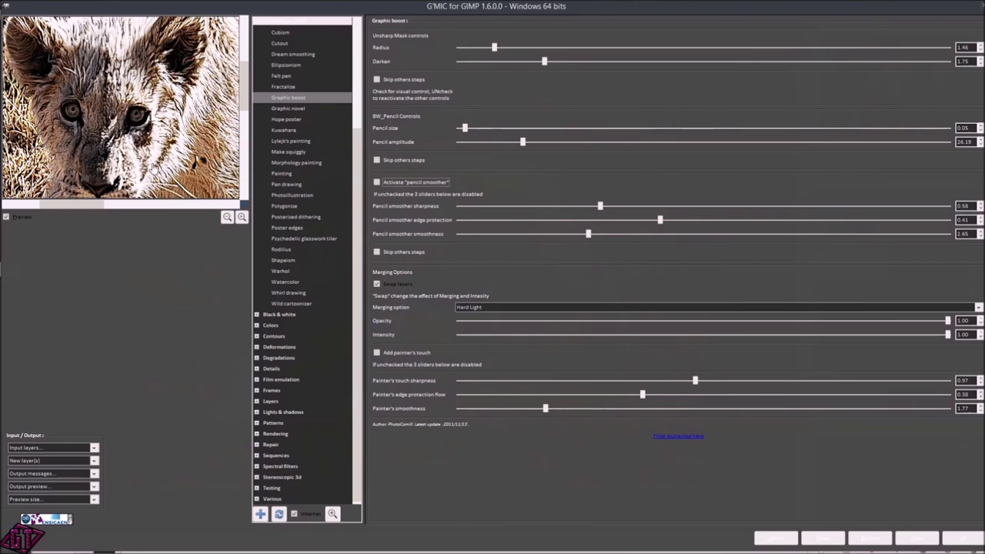
{"action": "left_click", "coordinate": [377, 181]}
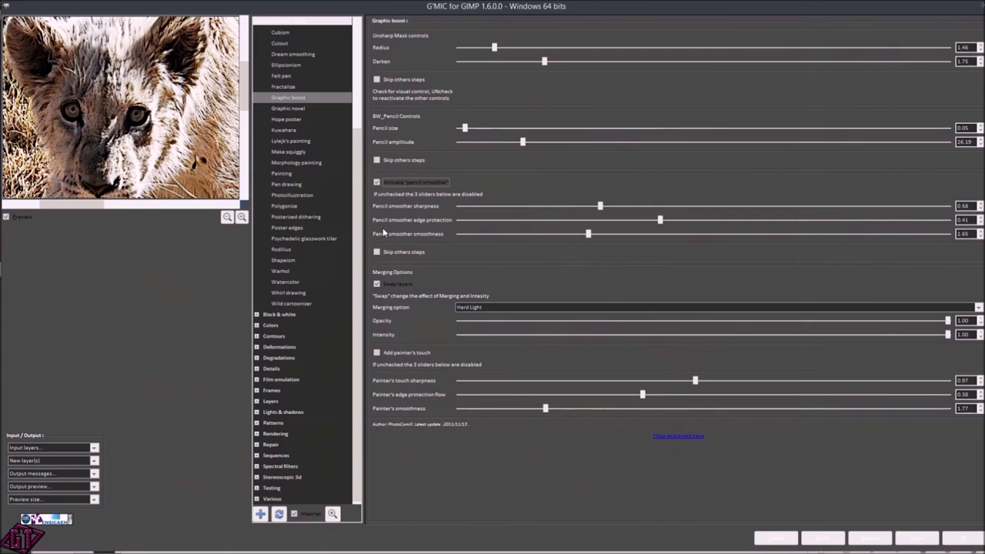
{"action": "left_click", "coordinate": [377, 353]}
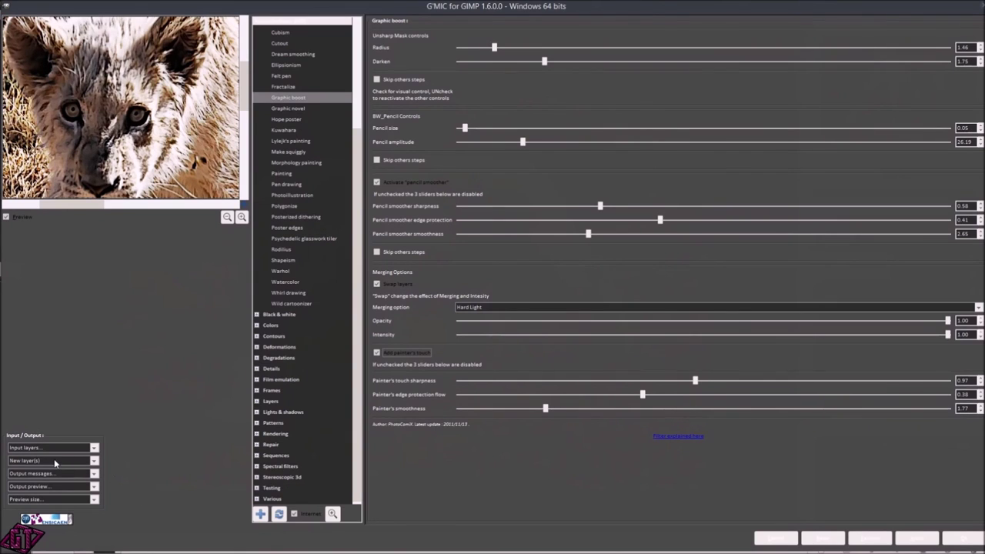
Apply Graphic boost with output mode New layer(s), then close G'MIC with OK
{"action": "left_click", "coordinate": [94, 461]}
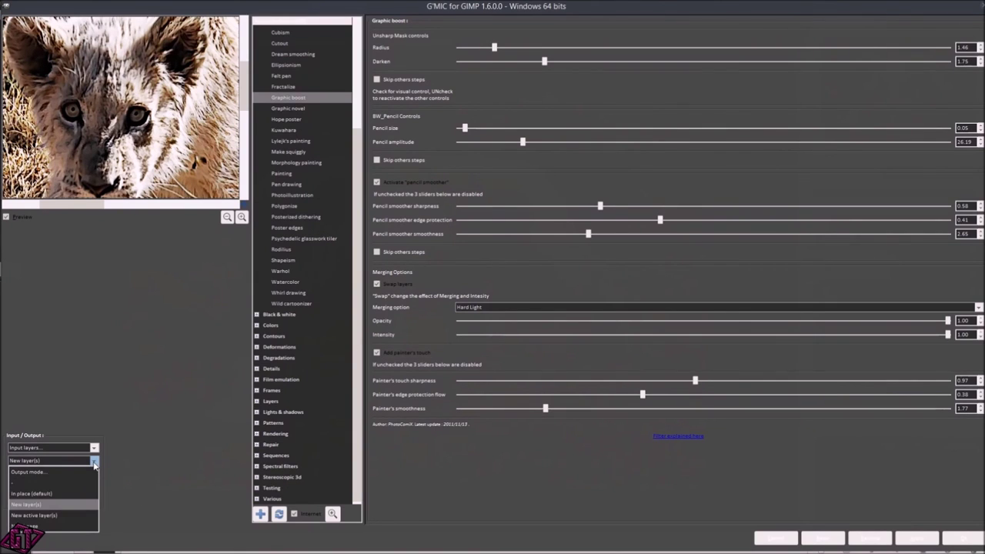
{"action": "left_click", "coordinate": [69, 505]}
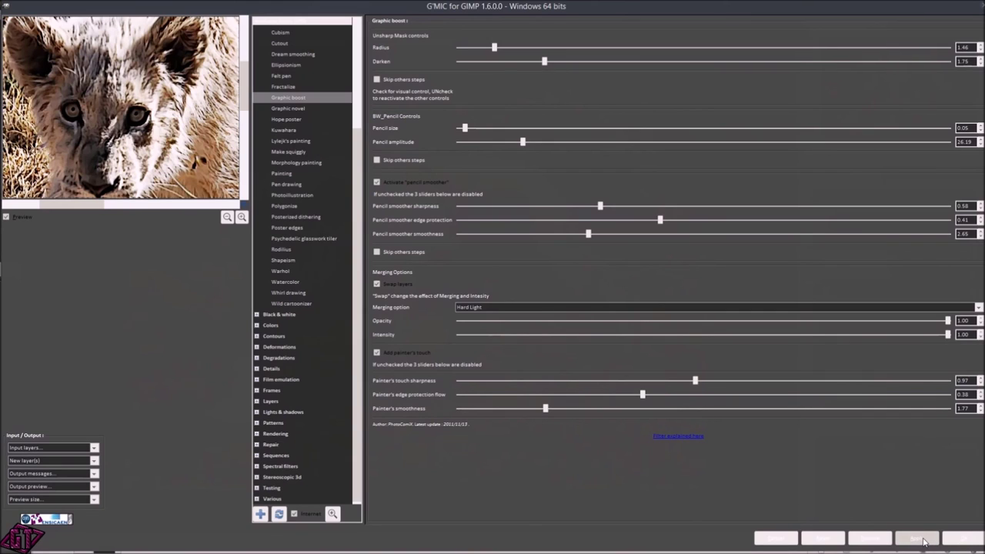
{"action": "left_click", "coordinate": [923, 542]}
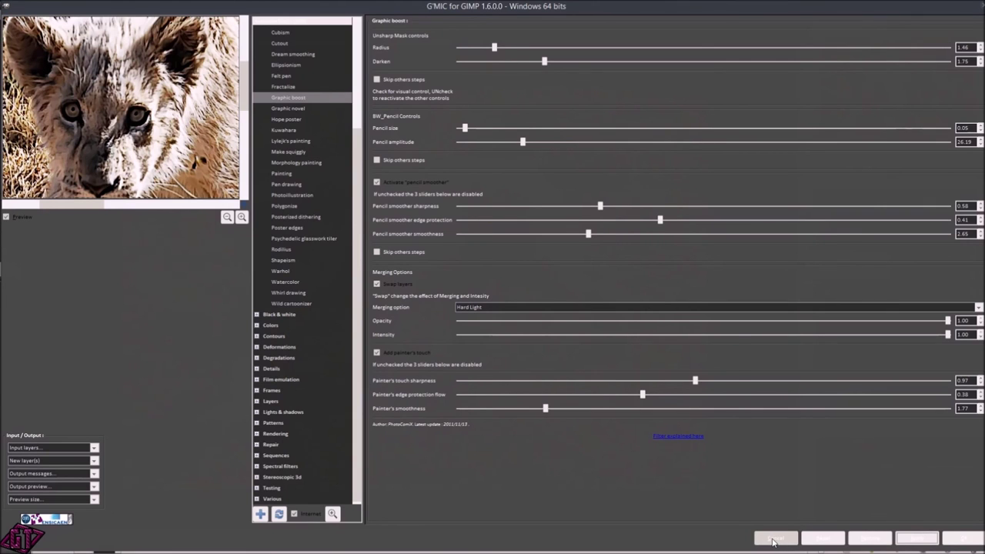
{"action": "left_click", "coordinate": [774, 541]}
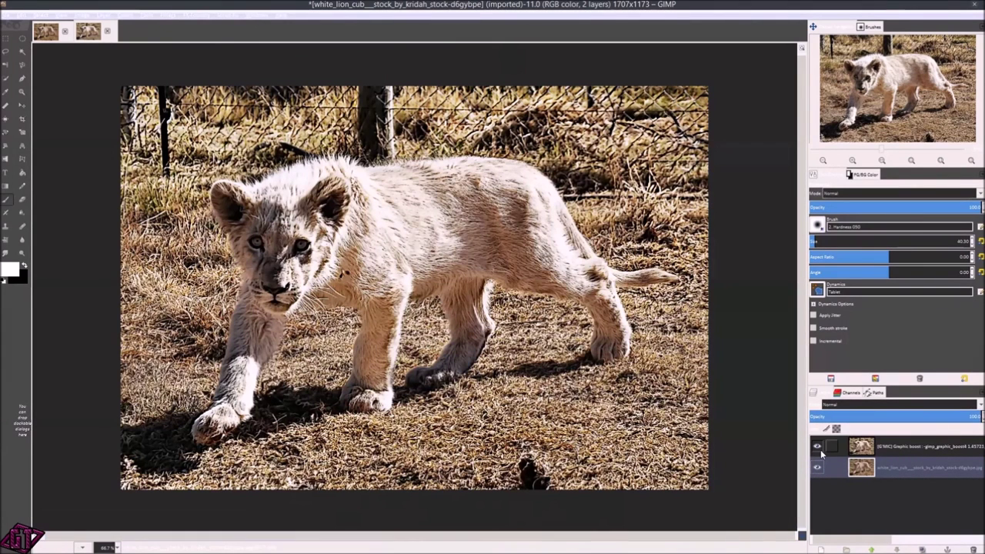
{"action": "left_click", "coordinate": [933, 453]}
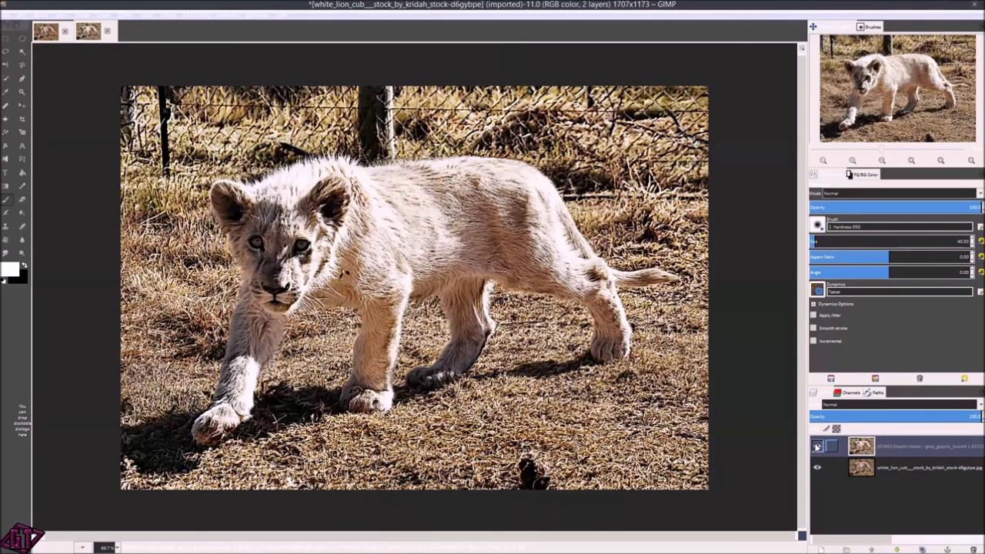
{"action": "left_click", "coordinate": [817, 446]}
{"action": "left_click", "coordinate": [817, 446]}
{"action": "left_click", "coordinate": [817, 446]}
{"action": "left_click", "coordinate": [817, 446]}
{"action": "left_click", "coordinate": [817, 446]}
{"action": "left_click", "coordinate": [817, 446]}
{"action": "left_click", "coordinate": [817, 446]}
{"action": "left_click", "coordinate": [817, 447]}
{"action": "left_click", "coordinate": [817, 446]}
{"action": "left_click", "coordinate": [817, 447]}
{"action": "left_click", "coordinate": [817, 446]}
{"action": "left_click", "coordinate": [817, 446]}
{"action": "left_click", "coordinate": [815, 446]}
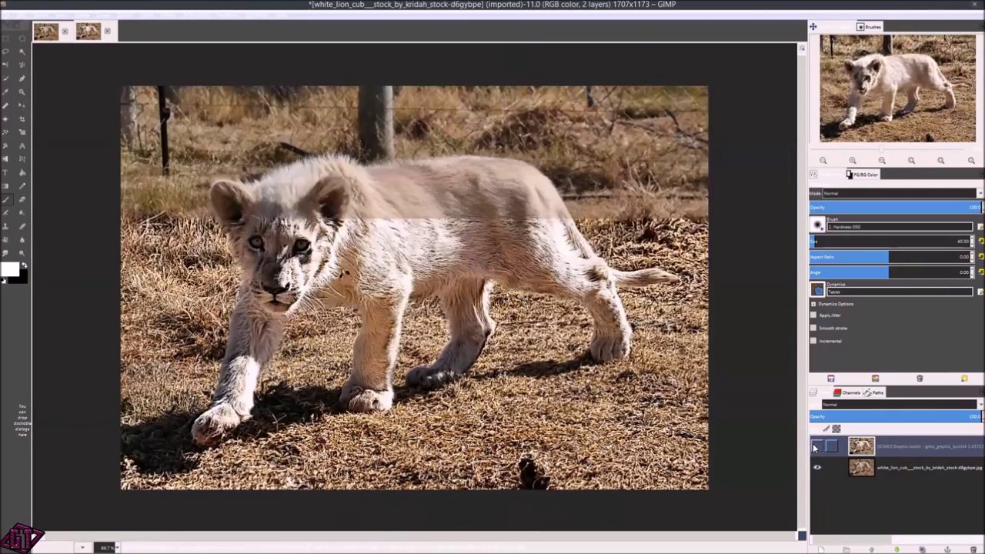
{"action": "left_click", "coordinate": [818, 446]}
{"action": "left_click", "coordinate": [817, 446]}
{"action": "left_click", "coordinate": [817, 446]}
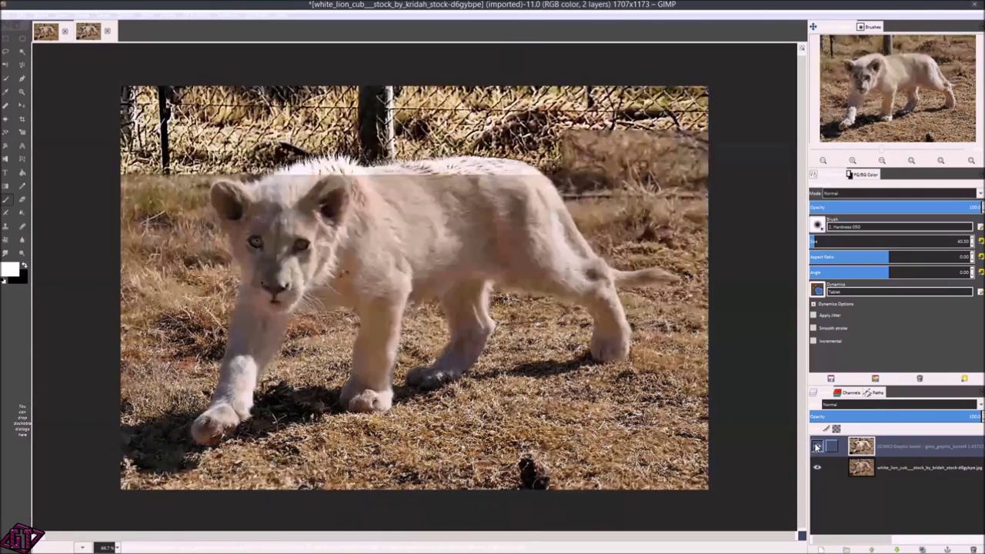
{"action": "left_click", "coordinate": [817, 446]}
{"action": "left_click", "coordinate": [817, 446]}
{"action": "left_click", "coordinate": [817, 446]}
{"action": "left_click", "coordinate": [817, 446]}
{"action": "left_click", "coordinate": [817, 446]}
{"action": "left_click", "coordinate": [817, 446]}
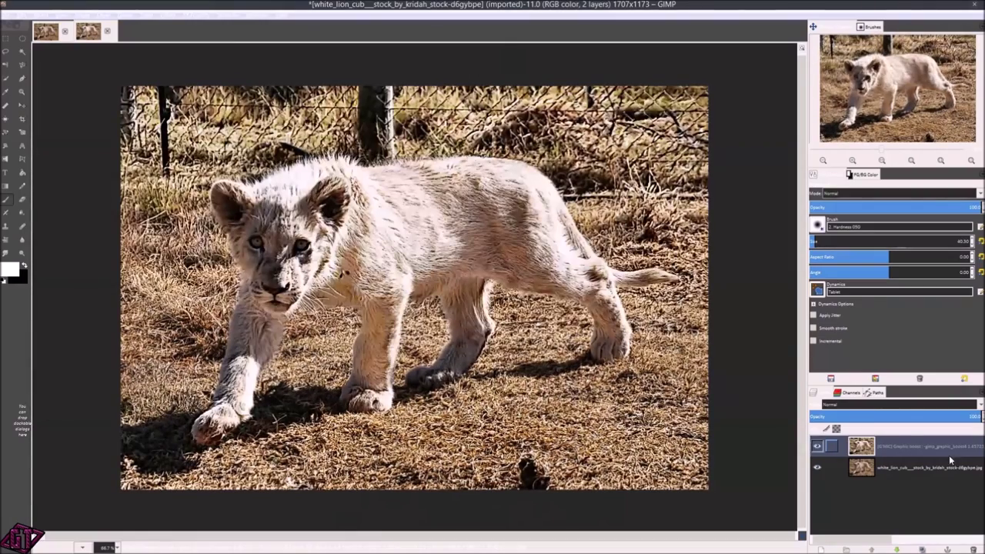
Try Multiply and Soft light blending on the boost layer, toggling it to compare with the original
{"action": "left_click", "coordinate": [897, 404]}
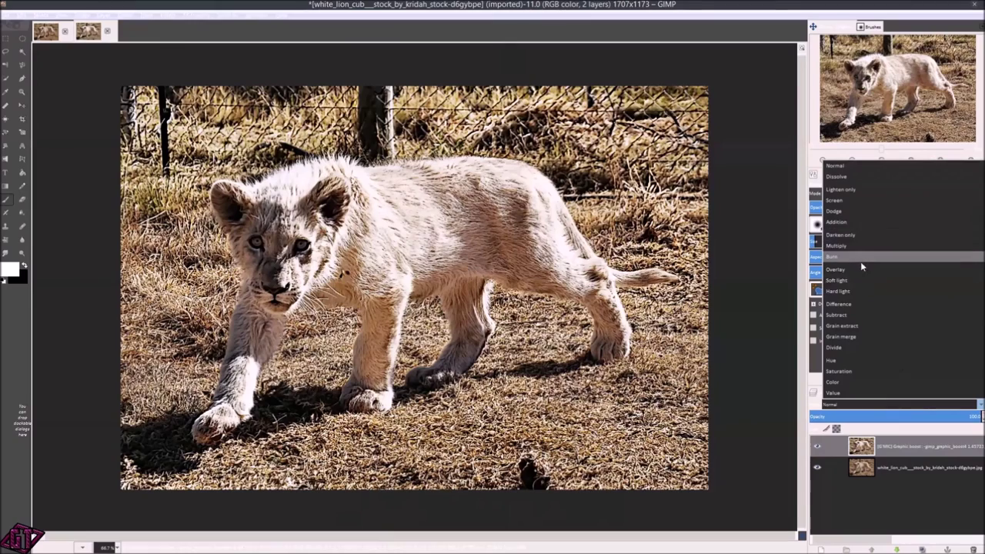
{"action": "left_click", "coordinate": [860, 246]}
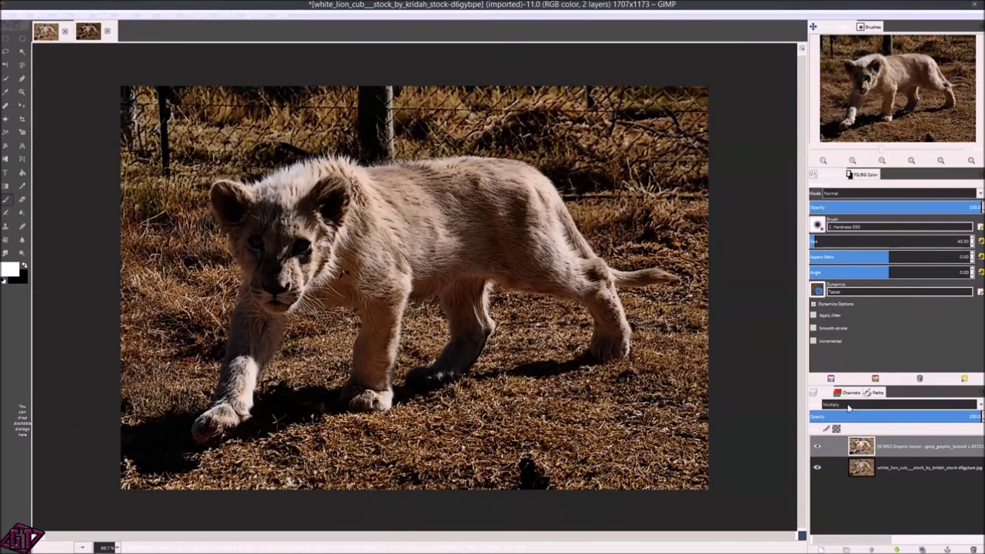
{"action": "left_click", "coordinate": [849, 408]}
{"action": "left_click", "coordinate": [852, 284]}
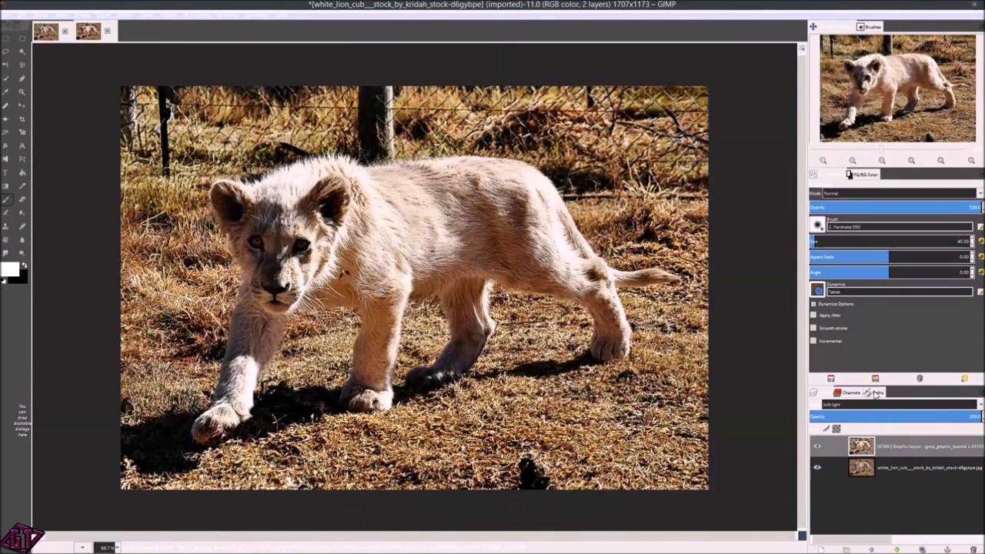
{"action": "left_click", "coordinate": [818, 450]}
{"action": "left_click", "coordinate": [818, 450]}
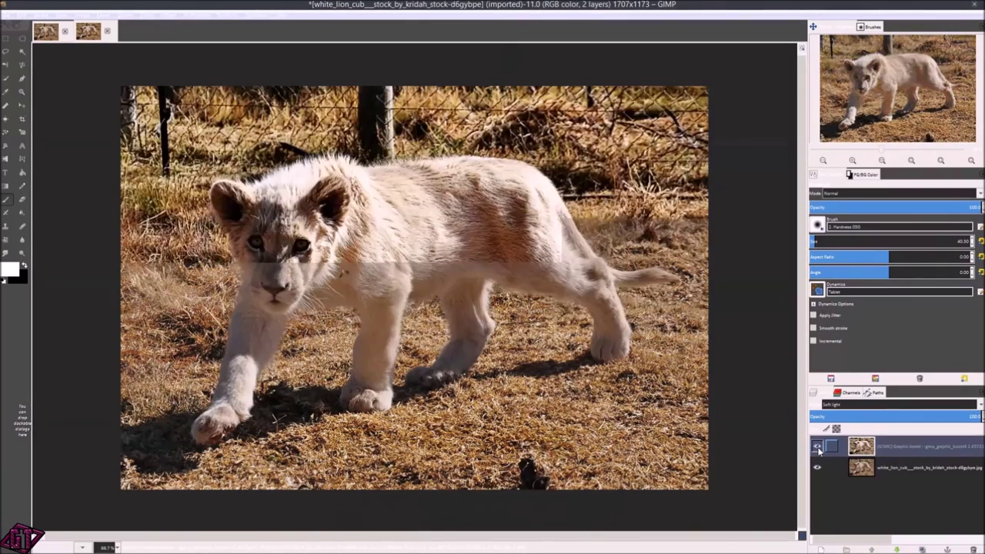
{"action": "left_click", "coordinate": [818, 450]}
{"action": "left_click", "coordinate": [818, 450]}
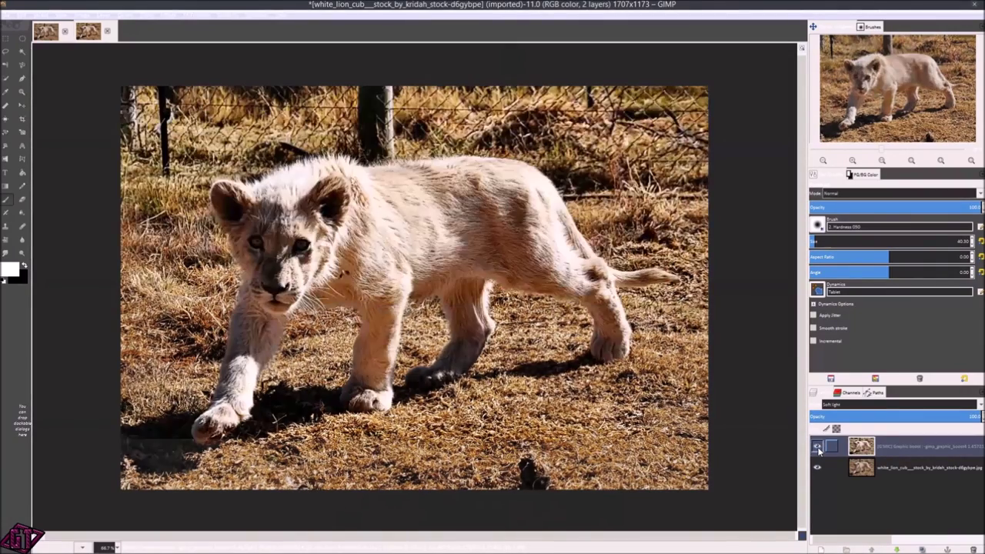
{"action": "left_click", "coordinate": [818, 450]}
{"action": "left_click", "coordinate": [818, 451]}
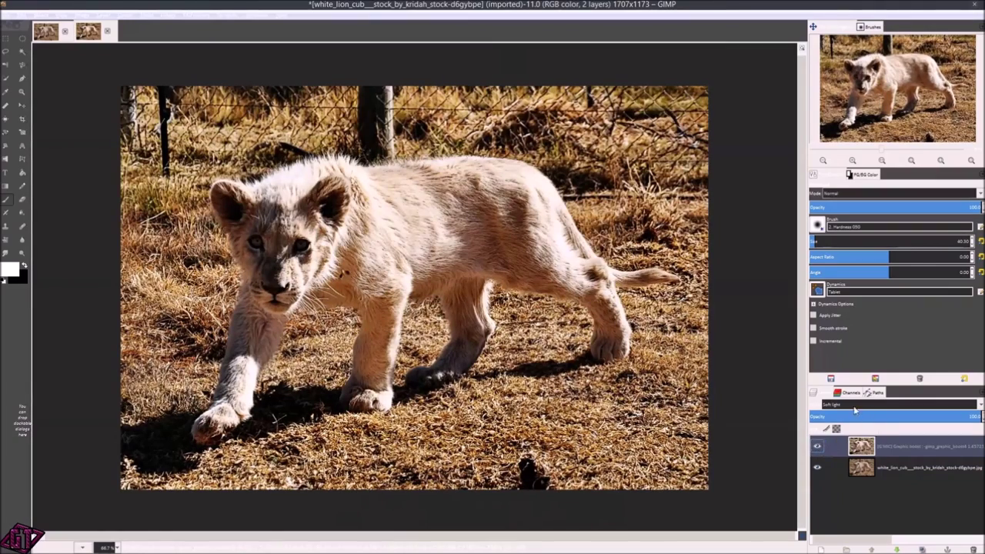
Return the boost layer to Normal mode and hide it, selecting the original photo layer
{"action": "left_click", "coordinate": [854, 405]}
{"action": "left_click", "coordinate": [854, 167]}
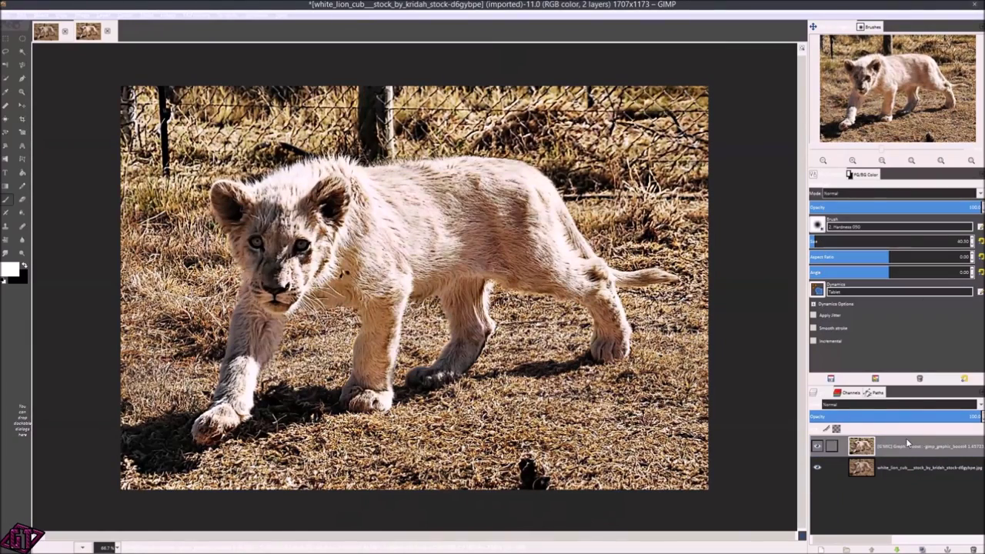
{"action": "left_click", "coordinate": [906, 468]}
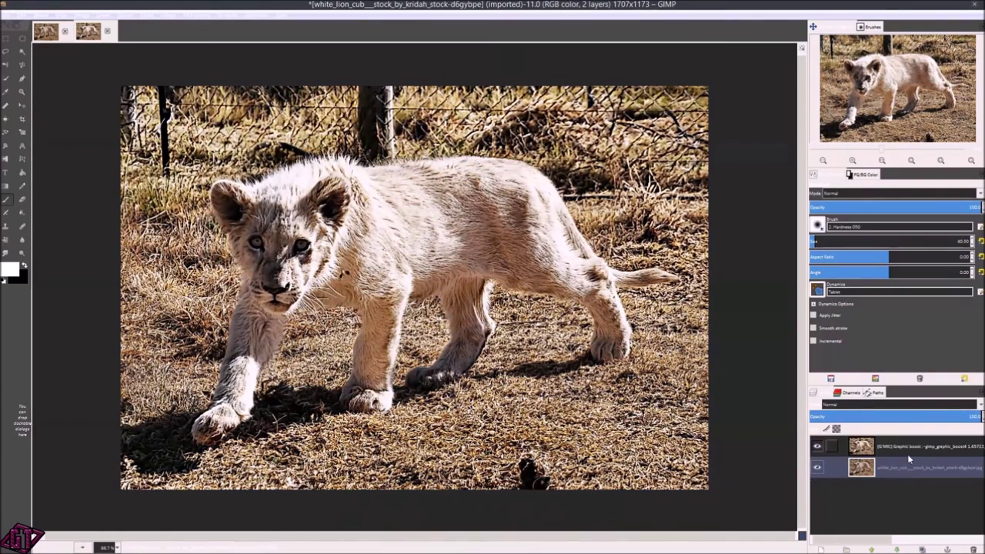
{"action": "left_click", "coordinate": [817, 448]}
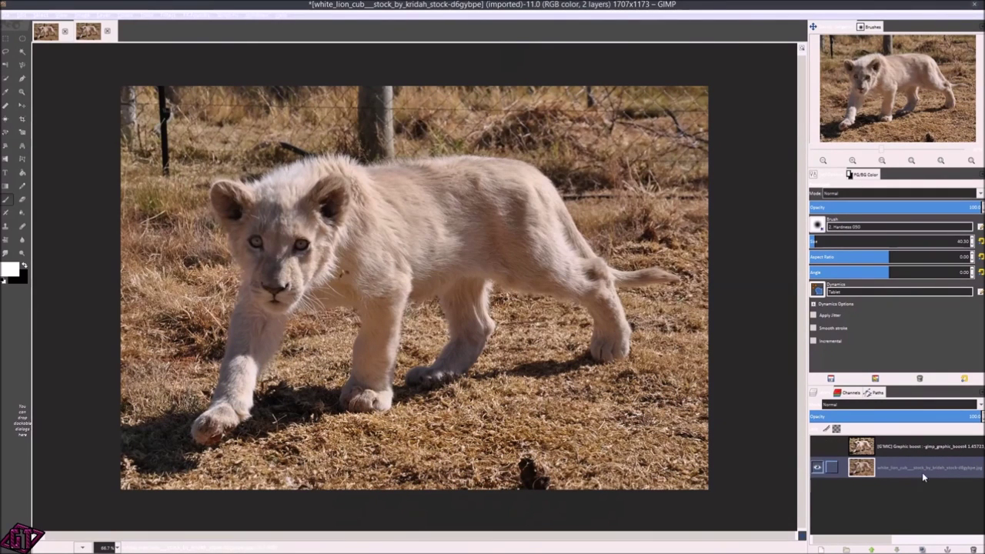
Open G'MIC from Filters, pick Artistic > Graphic novel, and maximise the window
{"action": "left_click", "coordinate": [168, 15]}
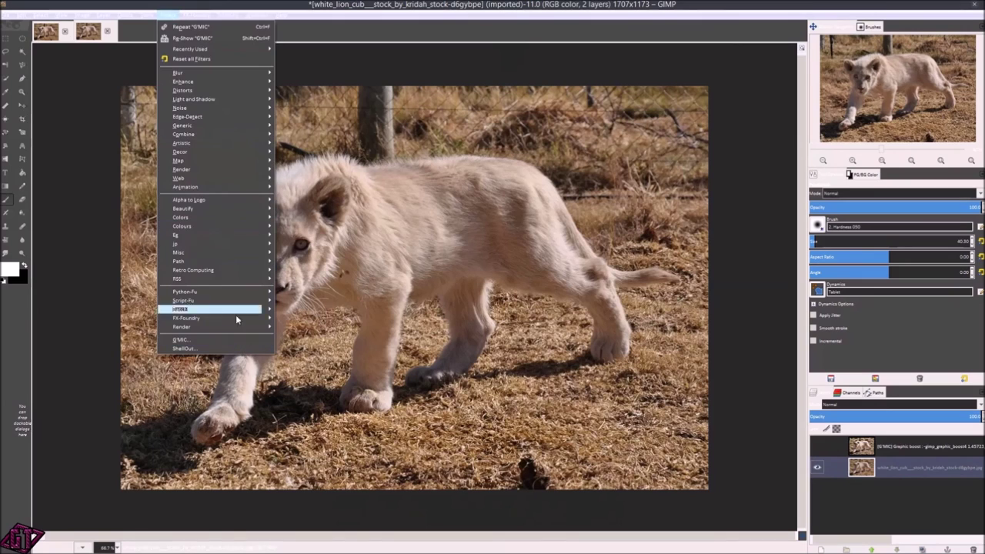
{"action": "left_click", "coordinate": [234, 340]}
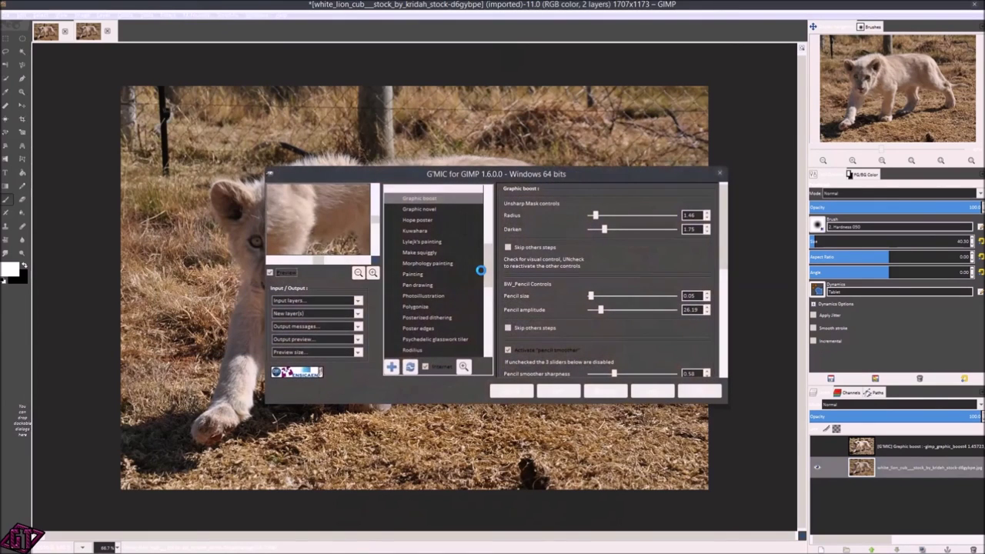
{"action": "left_click", "coordinate": [425, 210]}
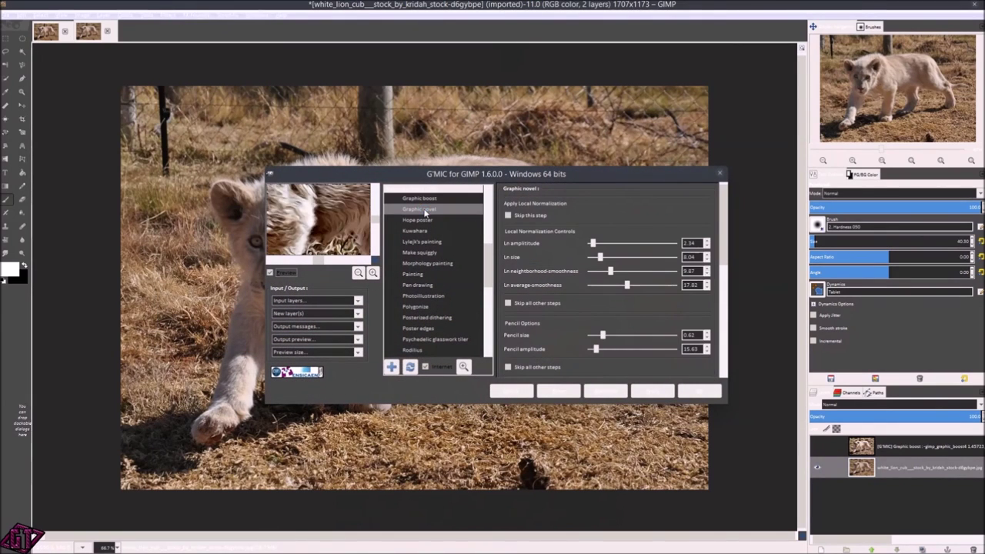
{"action": "key", "text": "super+Up"}
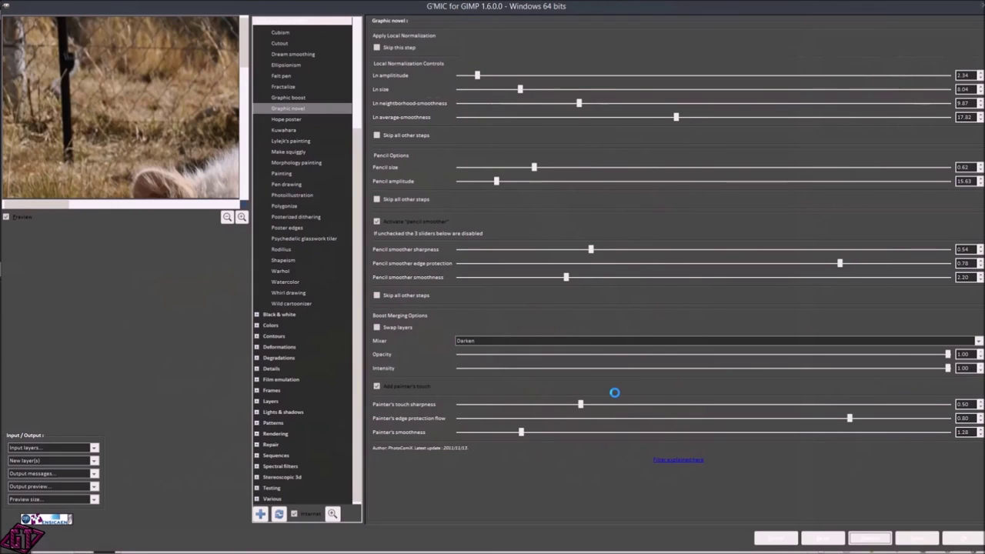
Try Graphic novel Ln amplitude values up to 21.59, then bring it back down to 2.47
{"action": "left_click_drag", "start_coordinate": [245, 205], "coordinate": [255, 216]}
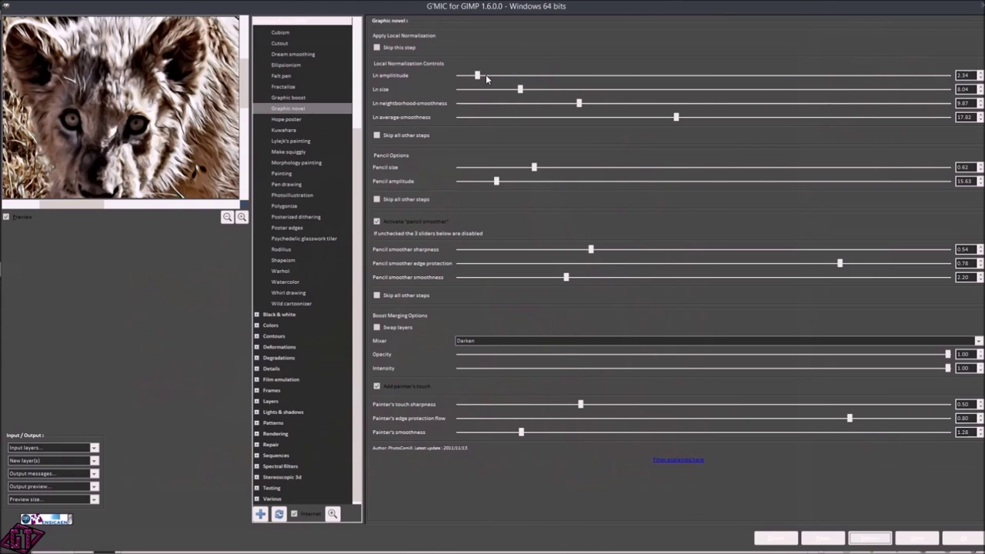
{"action": "left_click_drag", "start_coordinate": [478, 76], "coordinate": [505, 76]}
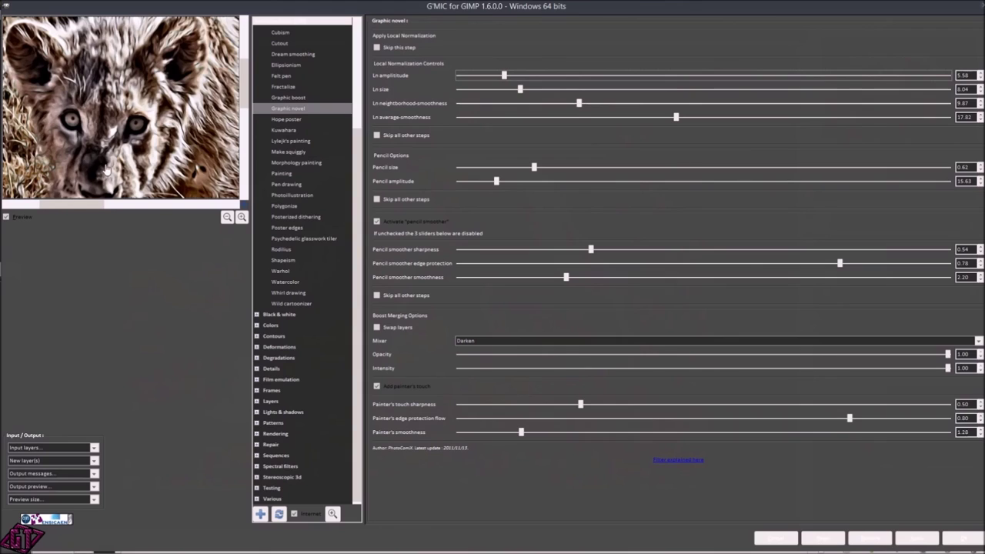
{"action": "left_click_drag", "start_coordinate": [505, 75], "coordinate": [587, 75]}
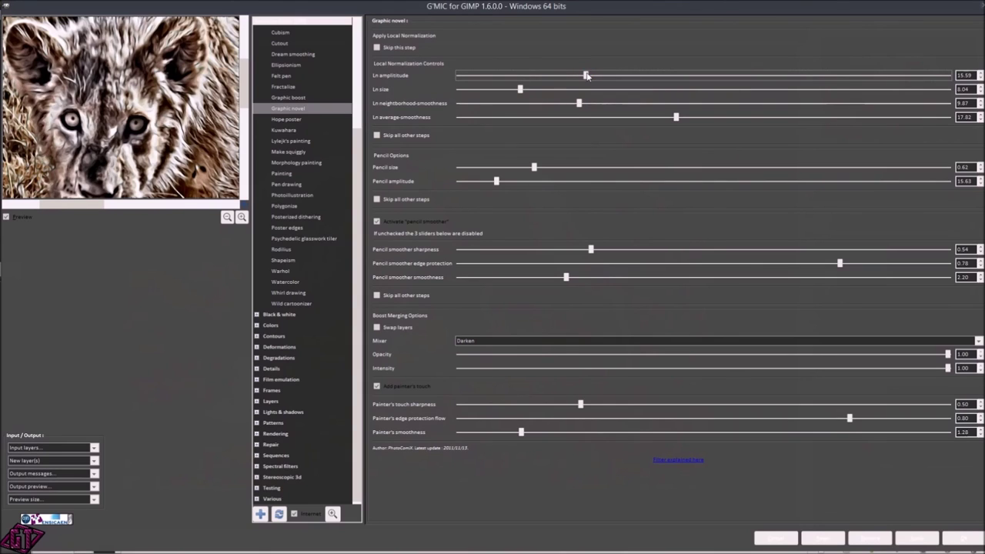
{"action": "left_click", "coordinate": [665, 75]}
{"action": "left_click", "coordinate": [656, 75]}
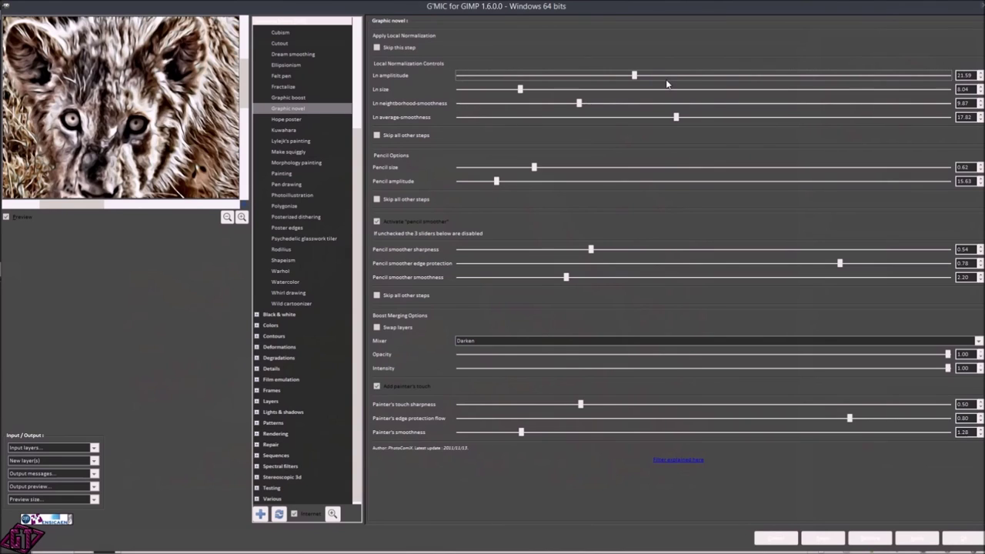
{"action": "left_click_drag", "start_coordinate": [634, 74], "coordinate": [478, 74]}
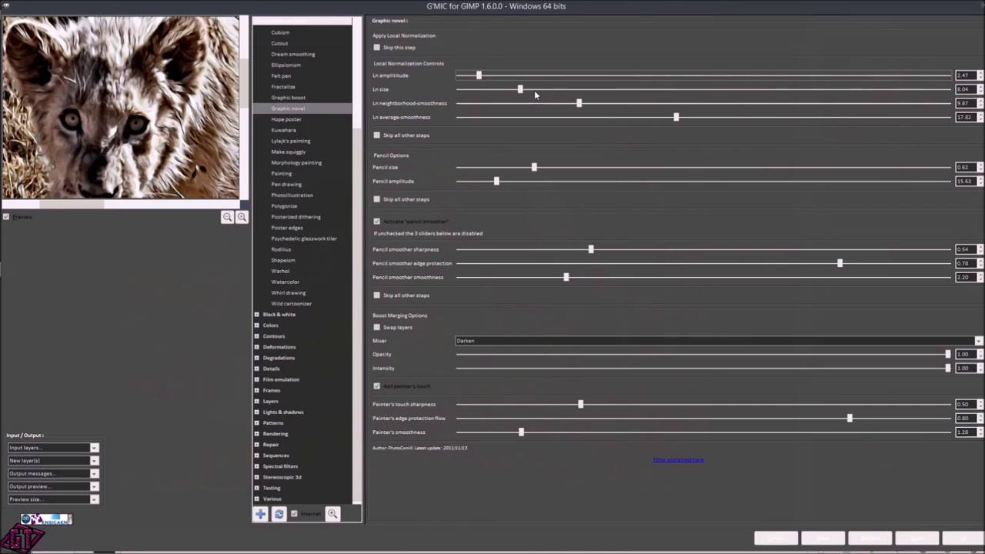
Push Ln size up to about 30, then lower it back to about 8.24
{"action": "left_click_drag", "start_coordinate": [521, 89], "coordinate": [538, 89]}
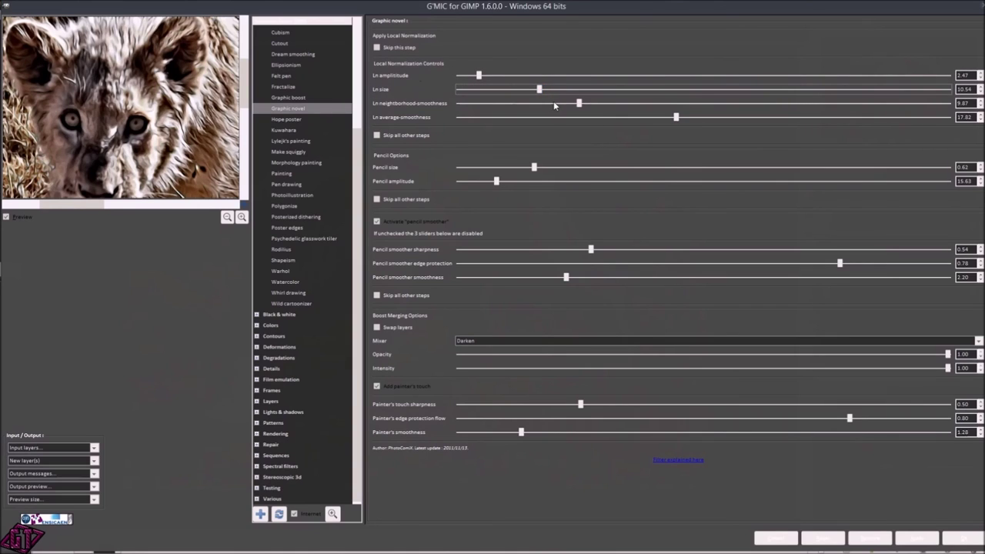
{"action": "left_click_drag", "start_coordinate": [538, 89], "coordinate": [606, 89]}
{"action": "left_click_drag", "start_coordinate": [607, 90], "coordinate": [649, 89]}
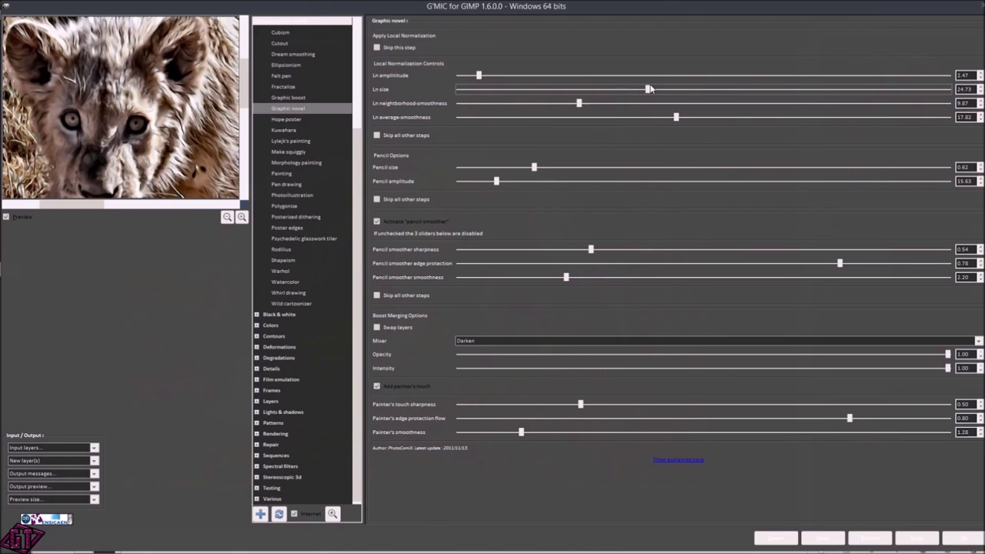
{"action": "left_click_drag", "start_coordinate": [649, 90], "coordinate": [686, 90]}
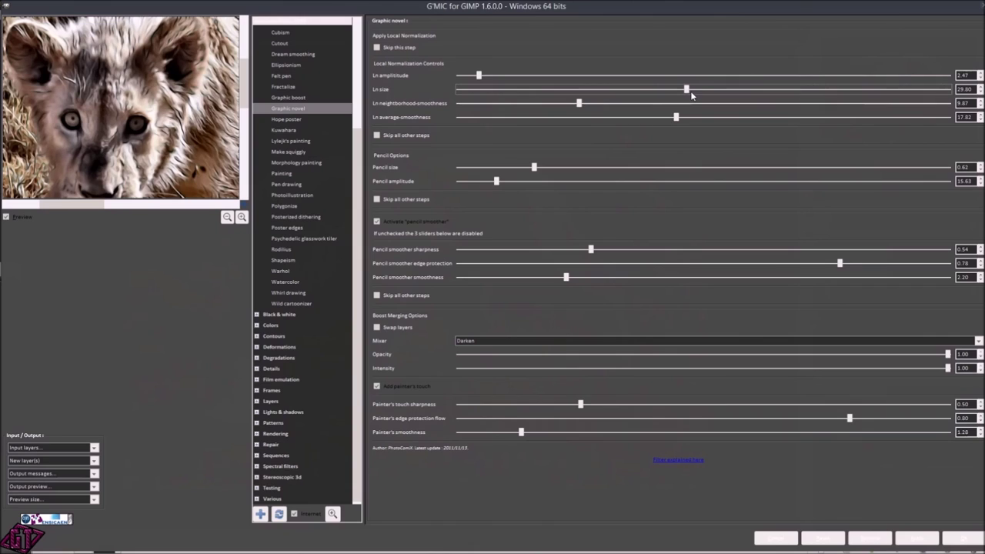
{"action": "left_click_drag", "start_coordinate": [686, 89], "coordinate": [503, 90]}
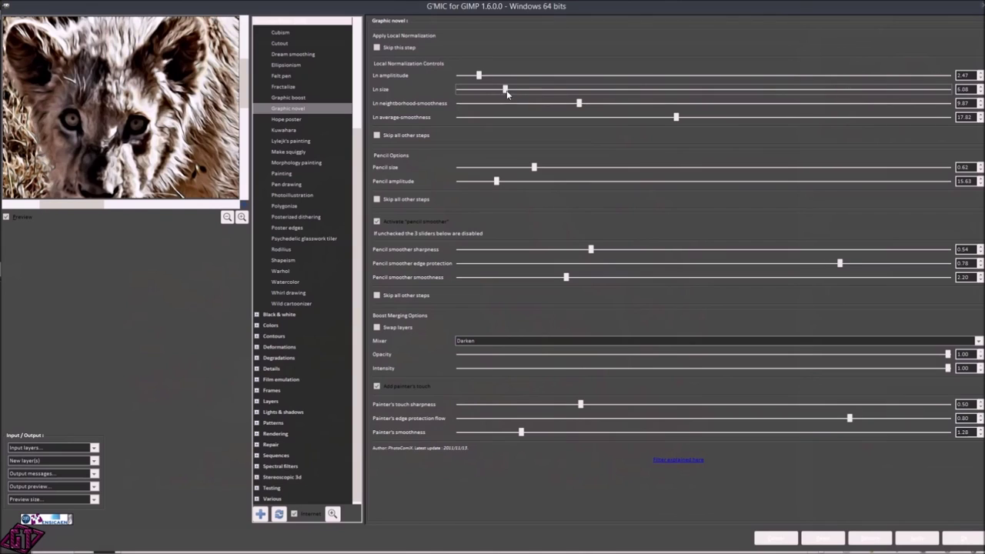
{"action": "left_click_drag", "start_coordinate": [515, 91], "coordinate": [521, 90]}
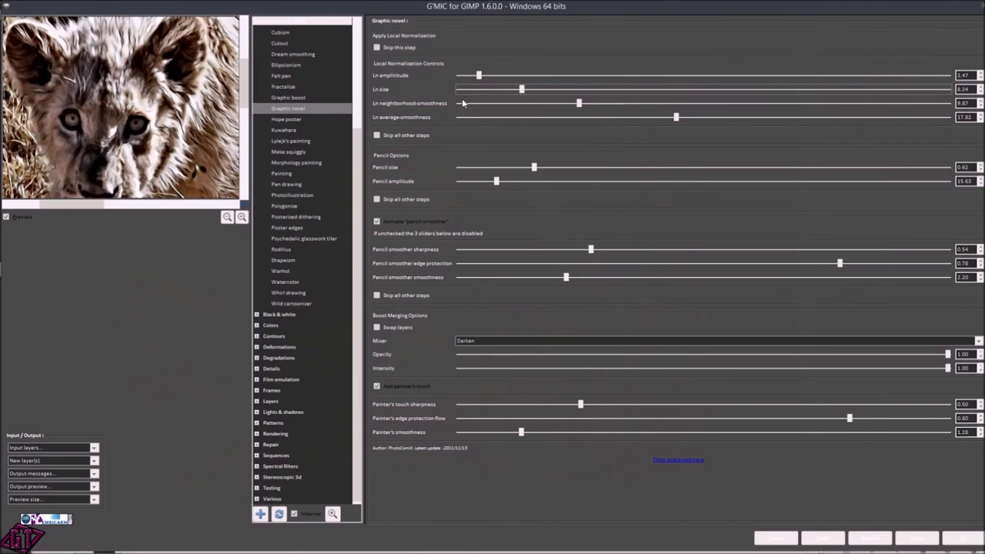
Experiment with Ln neighborhood and average smoothness, ending at 9.67 and 13.60
{"action": "left_click", "coordinate": [578, 103]}
{"action": "left_click_drag", "start_coordinate": [579, 103], "coordinate": [630, 106]}
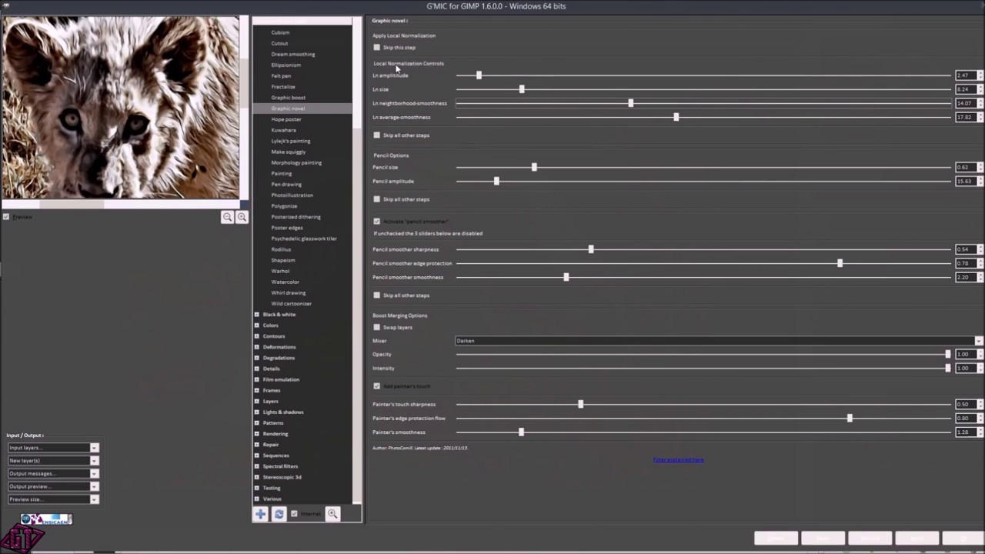
{"action": "left_click_drag", "start_coordinate": [631, 103], "coordinate": [577, 110]}
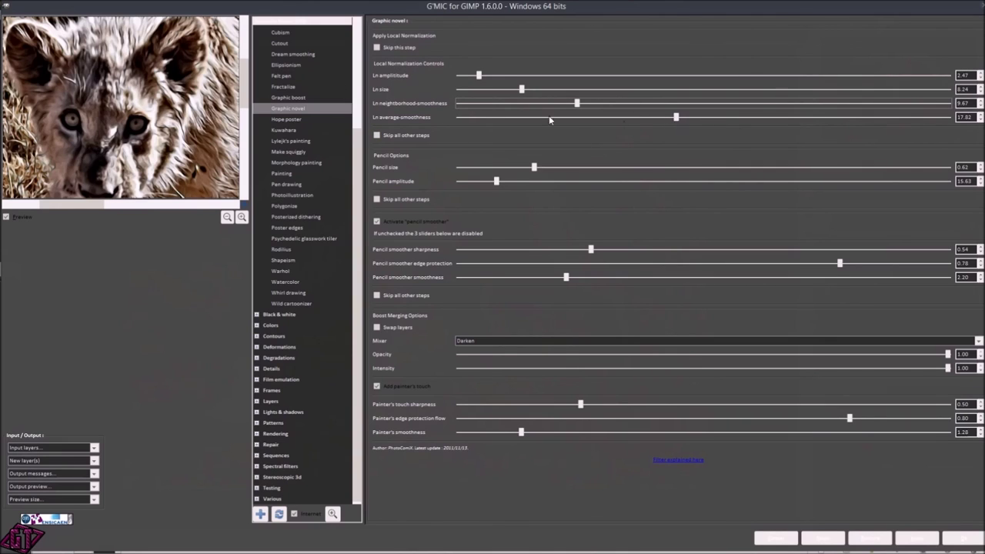
{"action": "left_click", "coordinate": [676, 118]}
{"action": "left_click_drag", "start_coordinate": [676, 118], "coordinate": [706, 118]}
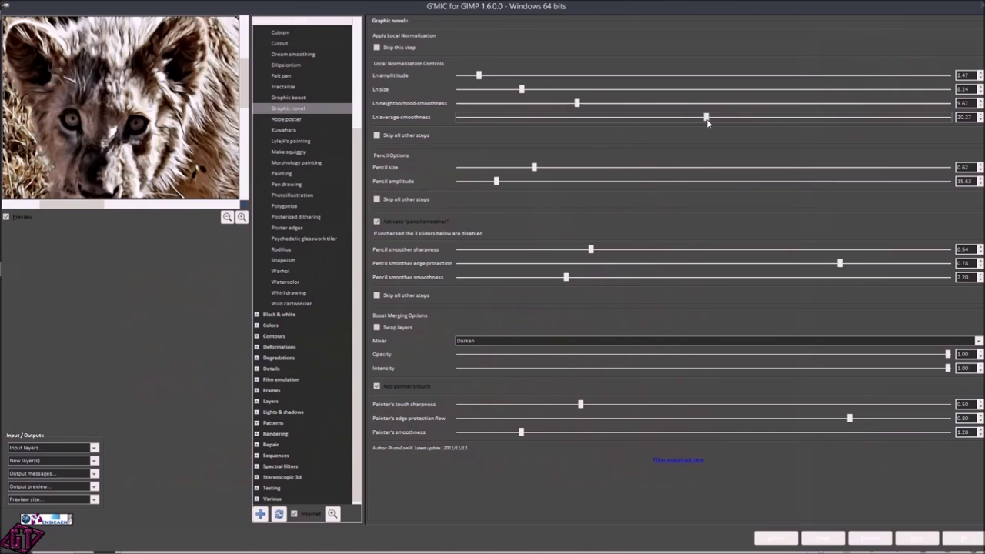
{"action": "left_click_drag", "start_coordinate": [733, 122], "coordinate": [624, 136]}
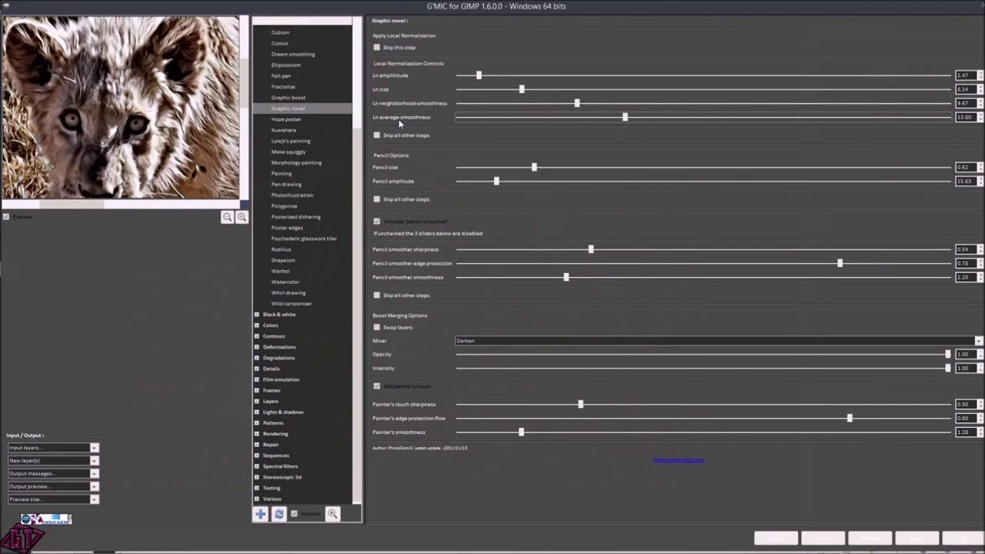
Toggle Skip this step for local normalization to compare the preview, leaving it active
{"action": "left_click", "coordinate": [381, 47]}
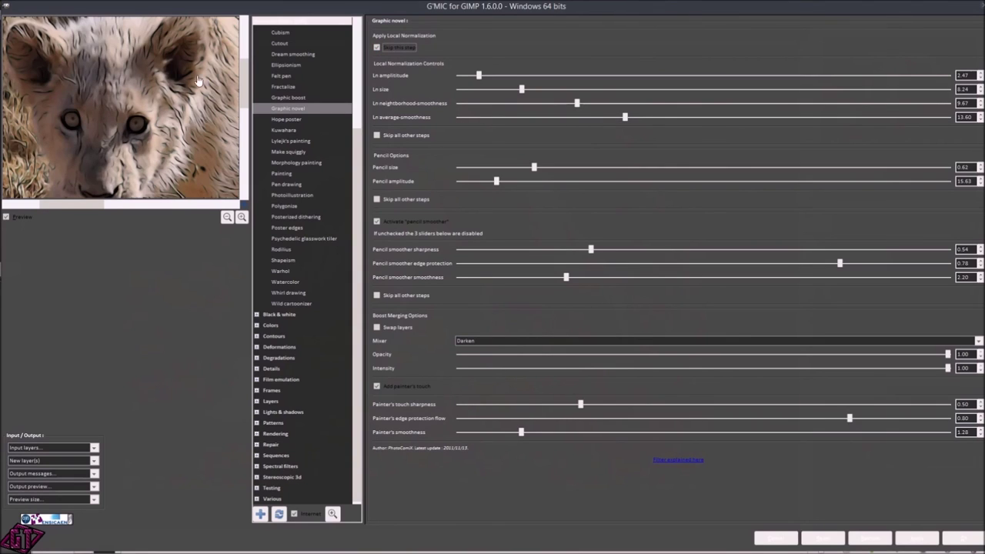
{"action": "left_click", "coordinate": [376, 46]}
{"action": "left_click", "coordinate": [377, 136]}
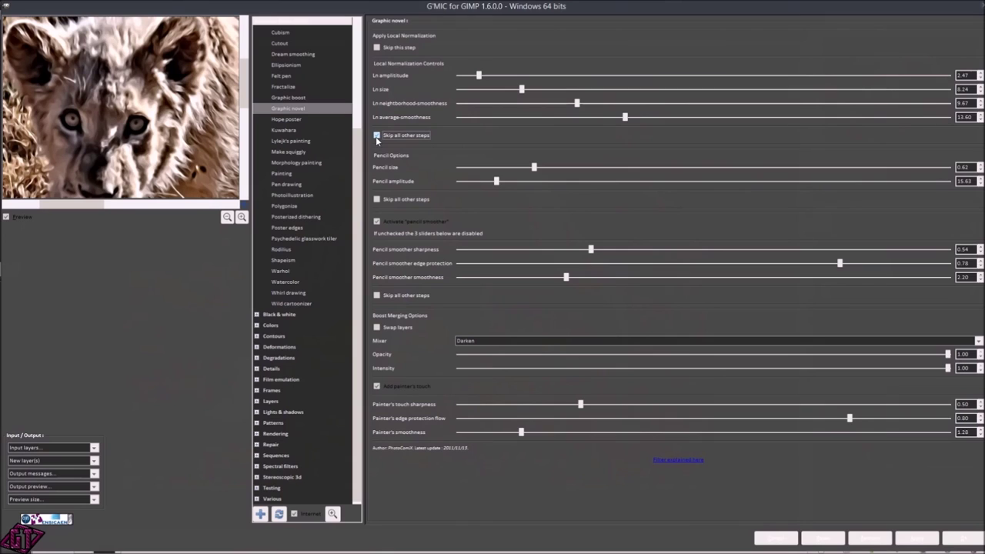
{"action": "left_click", "coordinate": [377, 136]}
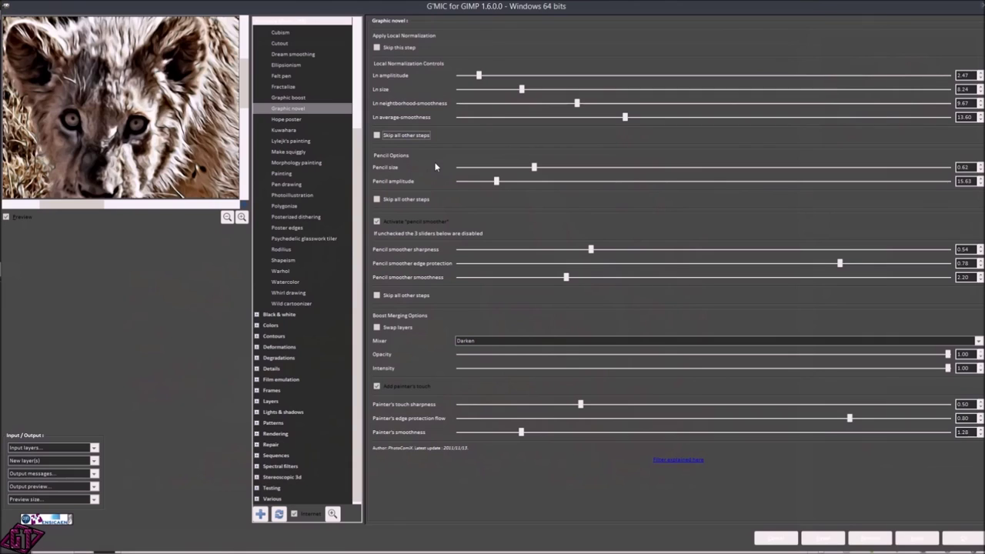
Compare with Graphic boost, return to Graphic novel, and raise pencil size to 1.05
{"action": "mouse_move", "coordinate": [240, 3]}
{"action": "left_click", "coordinate": [286, 98]}
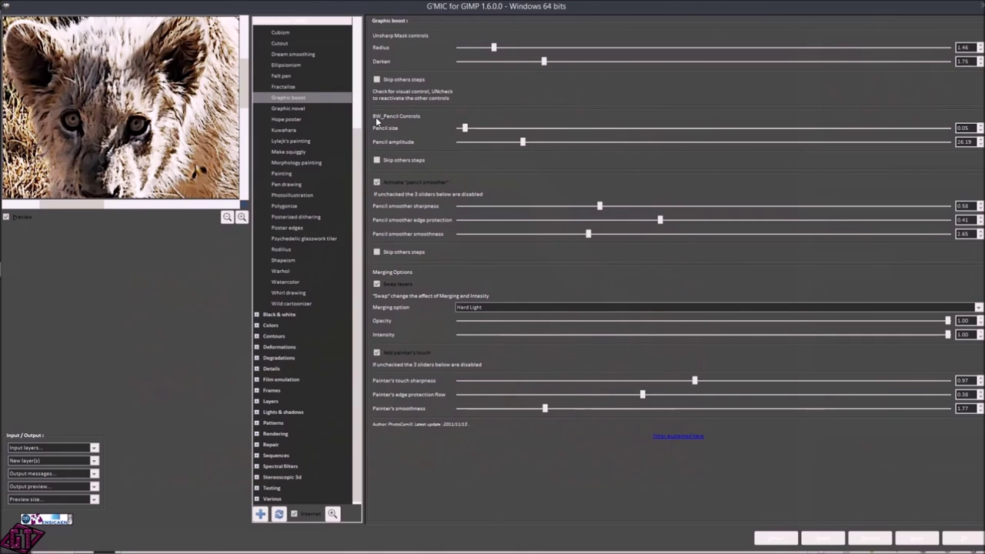
{"action": "left_click", "coordinate": [293, 108]}
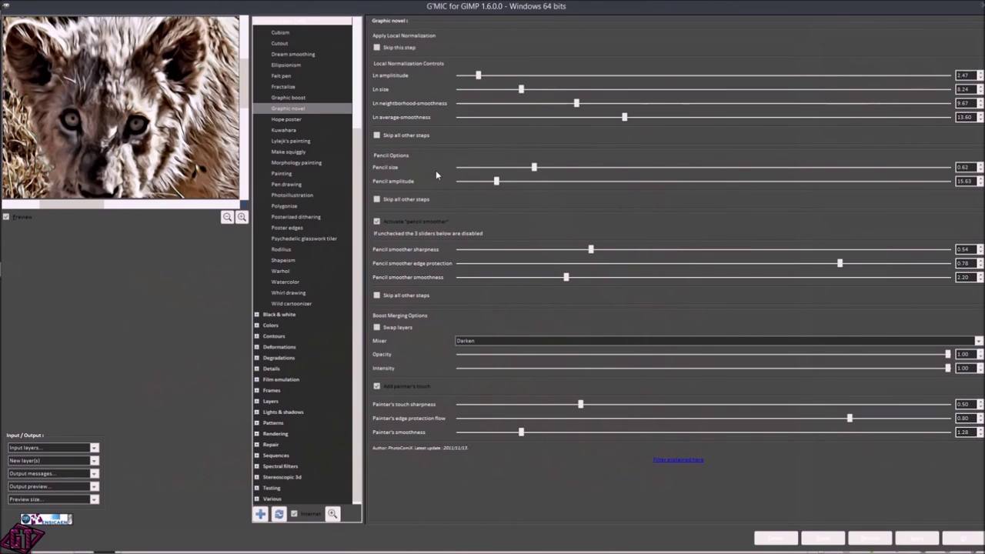
{"action": "left_click_drag", "start_coordinate": [534, 167], "coordinate": [587, 164]}
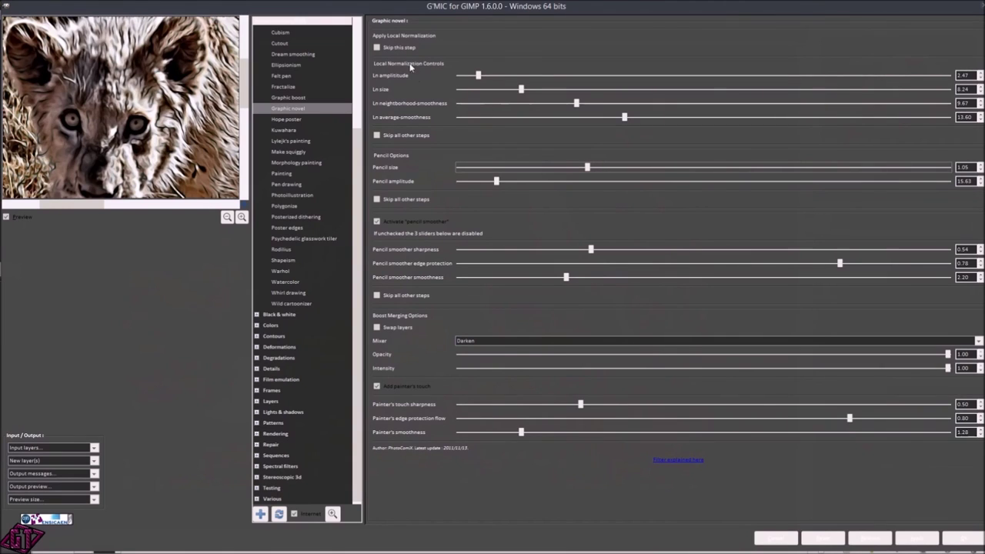
Skip local normalization and set the Graphic novel pencil size to 0.46
{"action": "left_click", "coordinate": [378, 48]}
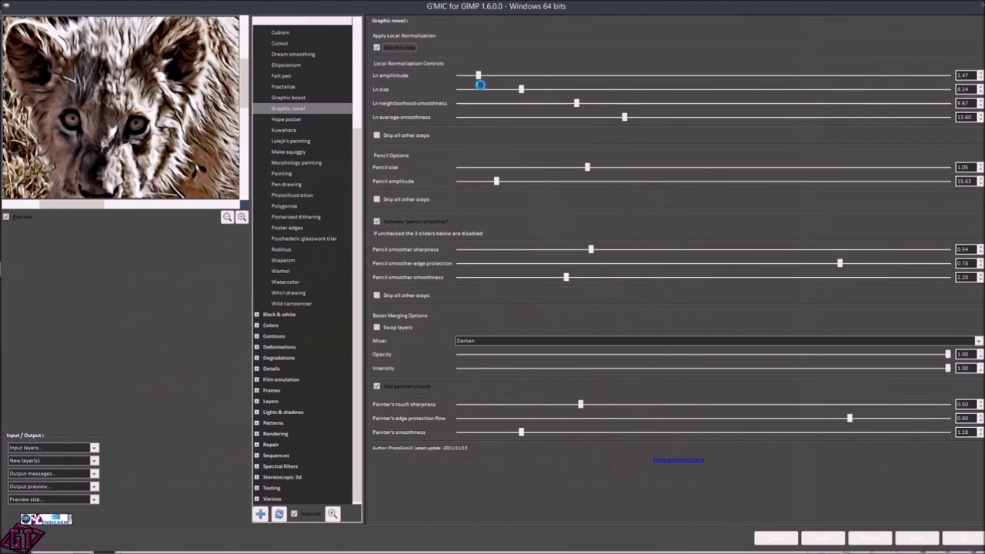
{"action": "left_click_drag", "start_coordinate": [586, 167], "coordinate": [612, 167]}
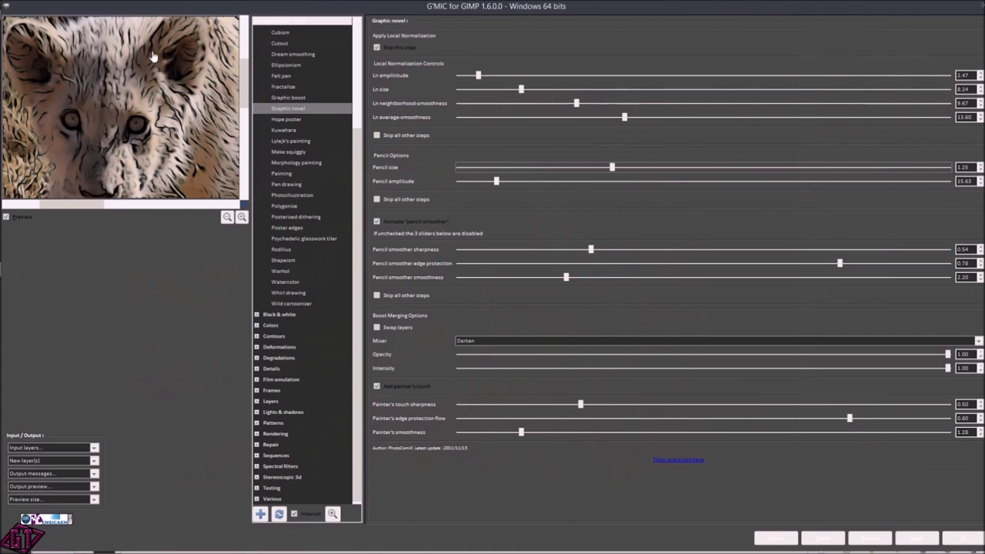
{"action": "left_click_drag", "start_coordinate": [613, 167], "coordinate": [508, 167]}
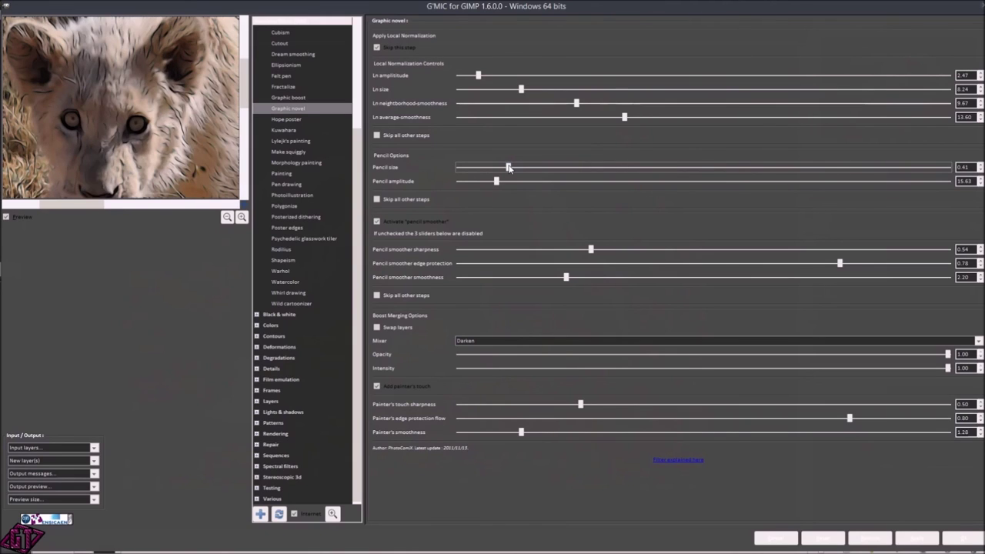
{"action": "left_click_drag", "start_coordinate": [508, 168], "coordinate": [516, 167]}
Set pencil amplitude to about 29.36 and re-enable local normalization
{"action": "left_click_drag", "start_coordinate": [496, 181], "coordinate": [569, 183]}
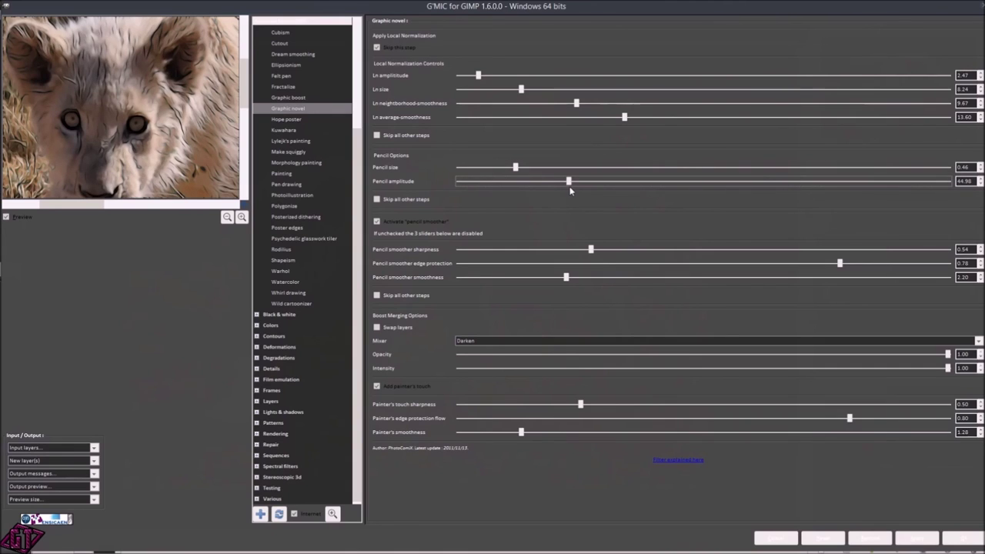
{"action": "left_click_drag", "start_coordinate": [570, 182], "coordinate": [494, 181]}
{"action": "left_click_drag", "start_coordinate": [495, 182], "coordinate": [532, 181]}
{"action": "left_click", "coordinate": [376, 47]}
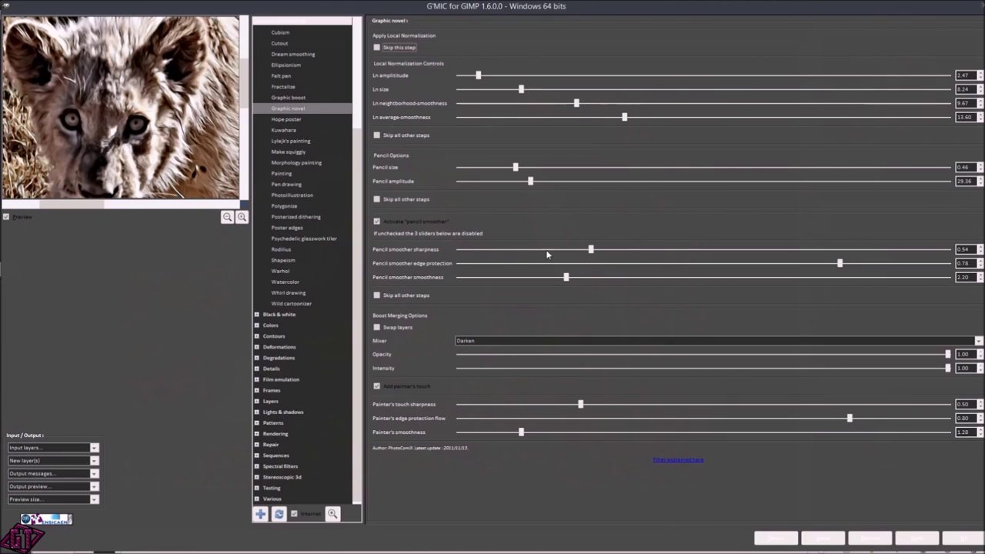
Set pencil smoother sharpness 0.69, edge protection 0.66 and smoothness 2.37
{"action": "left_click_drag", "start_coordinate": [591, 249], "coordinate": [624, 254]}
{"action": "left_click", "coordinate": [623, 250]}
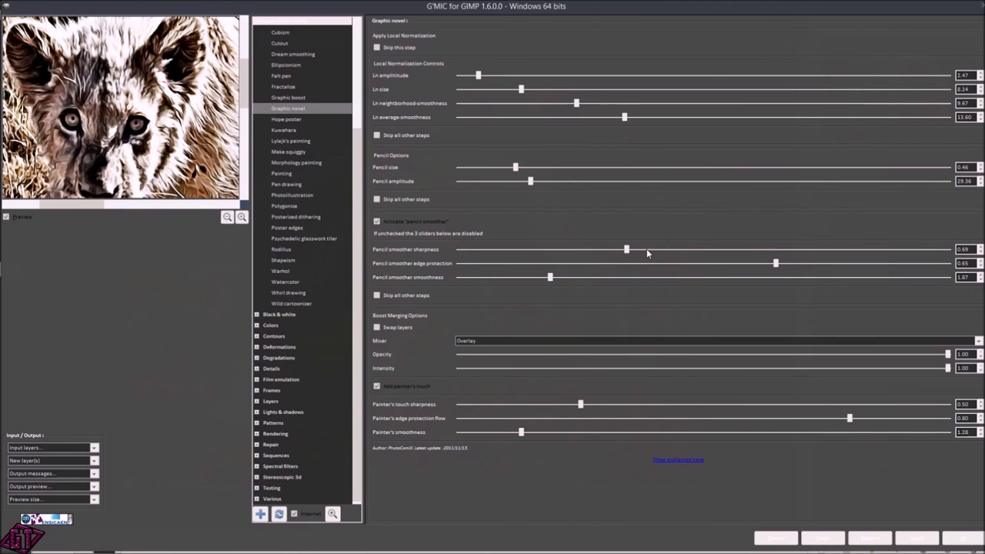
{"action": "mouse_move", "coordinate": [630, 249]}
{"action": "left_mouse_down"}
{"action": "mouse_move", "coordinate": [600, 251]}
{"action": "mouse_move", "coordinate": [622, 256]}
{"action": "left_mouse_up"}
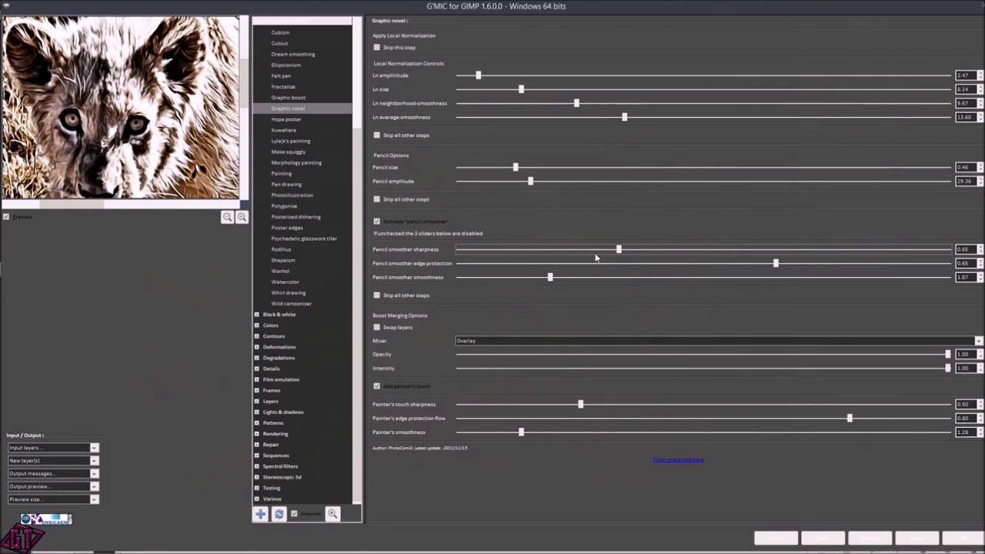
{"action": "left_click_drag", "start_coordinate": [620, 250], "coordinate": [627, 249]}
{"action": "mouse_move", "coordinate": [776, 265]}
{"action": "left_mouse_down"}
{"action": "mouse_move", "coordinate": [663, 265]}
{"action": "mouse_move", "coordinate": [778, 264]}
{"action": "left_mouse_up"}
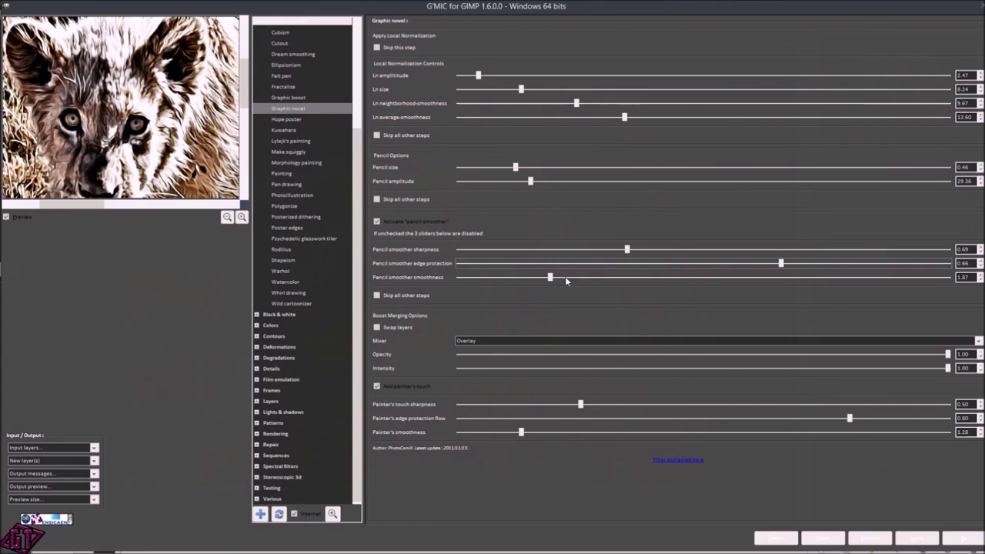
{"action": "left_click_drag", "start_coordinate": [549, 277], "coordinate": [576, 279]}
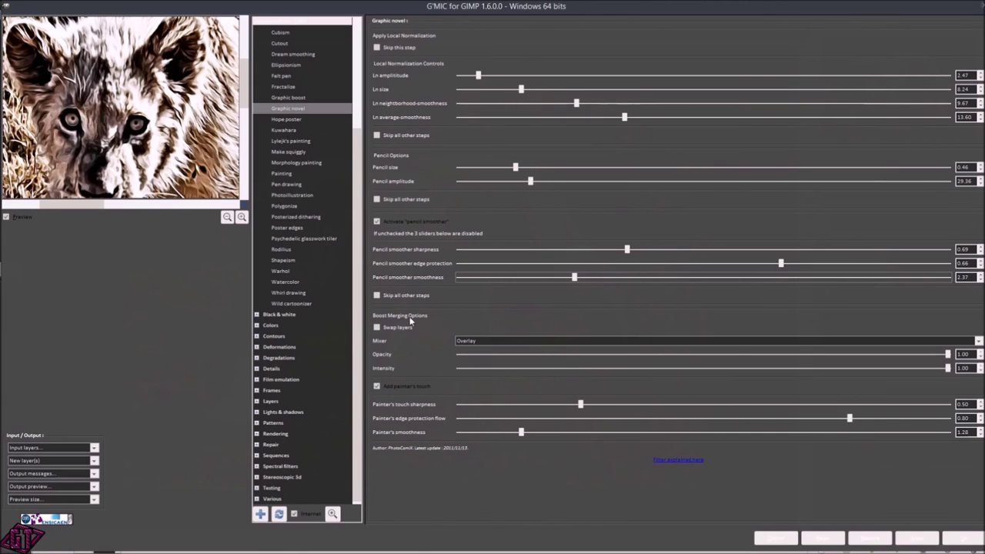
Set the Graphic novel merge blend mode to Dark Edges
{"action": "left_click", "coordinate": [501, 342]}
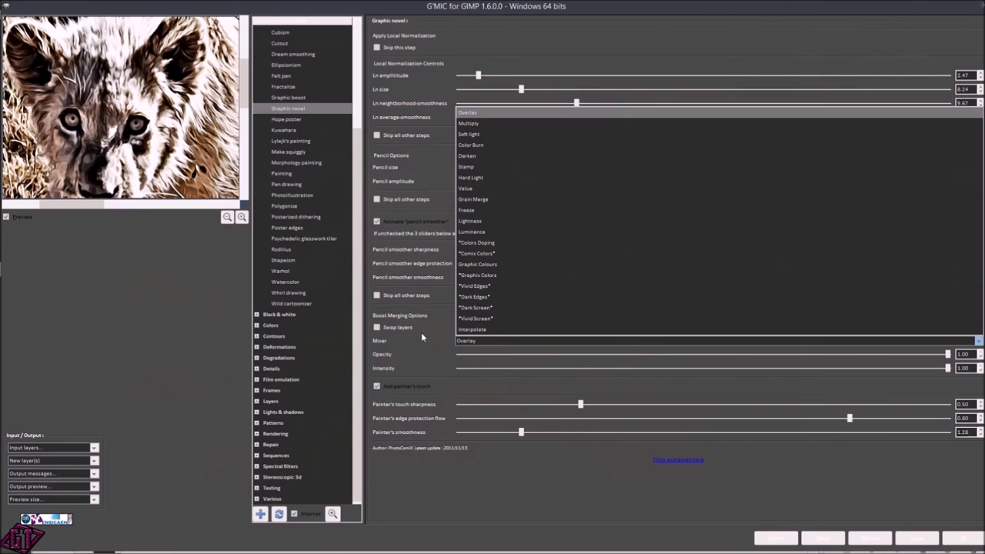
{"action": "left_click", "coordinate": [426, 336]}
{"action": "left_click", "coordinate": [481, 340]}
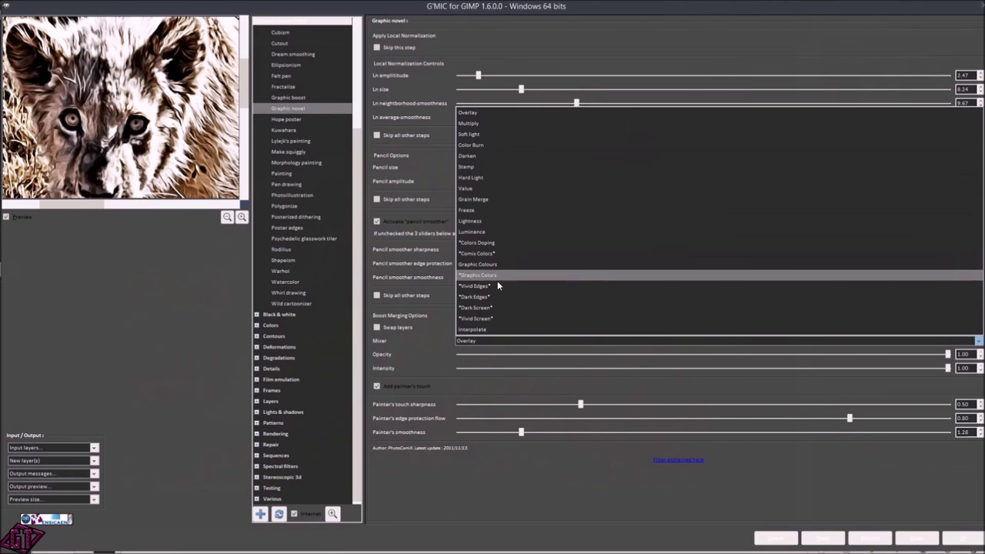
{"action": "left_click", "coordinate": [469, 296]}
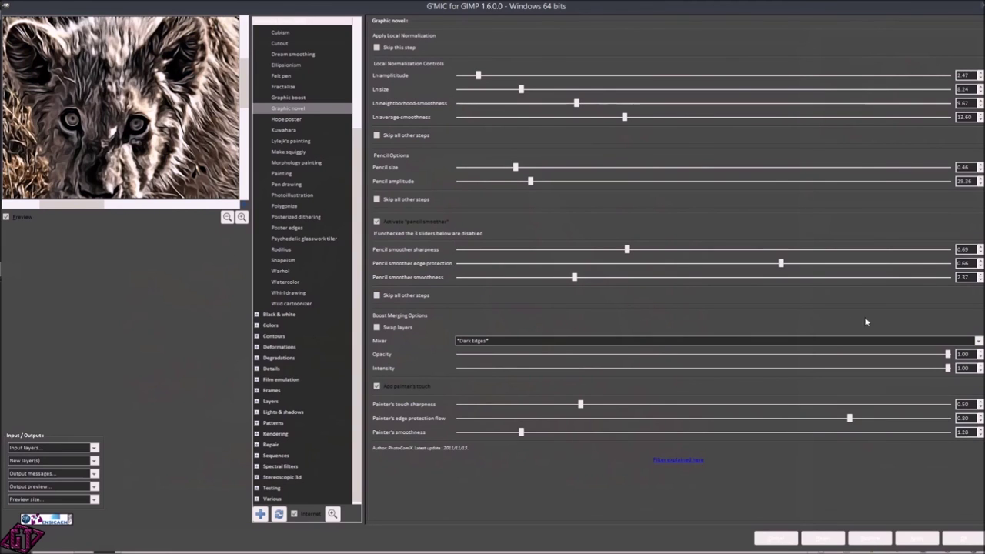
Raise Graphic novel intensity to 1.00, apply it as a new layer, and close G'MIC
{"action": "left_click_drag", "start_coordinate": [948, 355], "coordinate": [637, 354]}
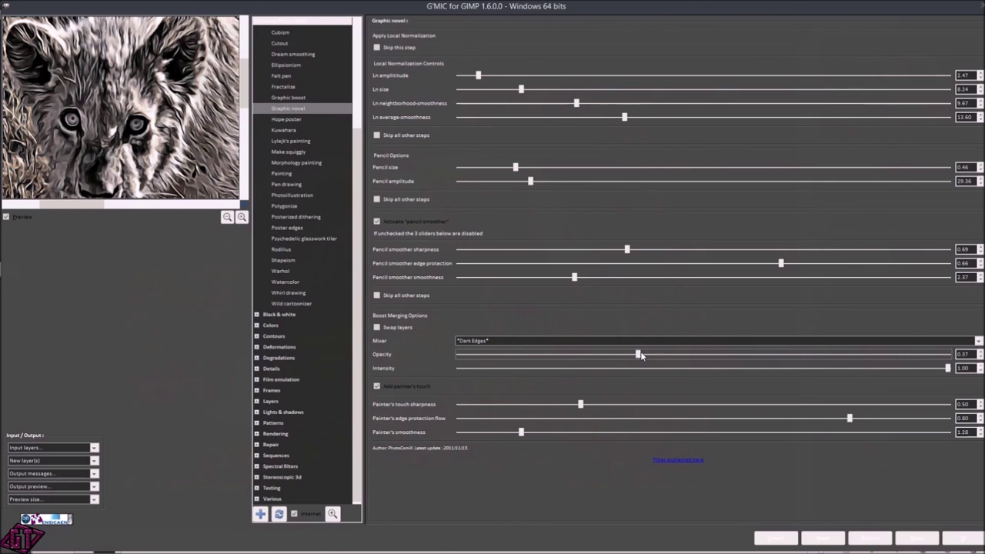
{"action": "left_click_drag", "start_coordinate": [639, 354], "coordinate": [954, 355]}
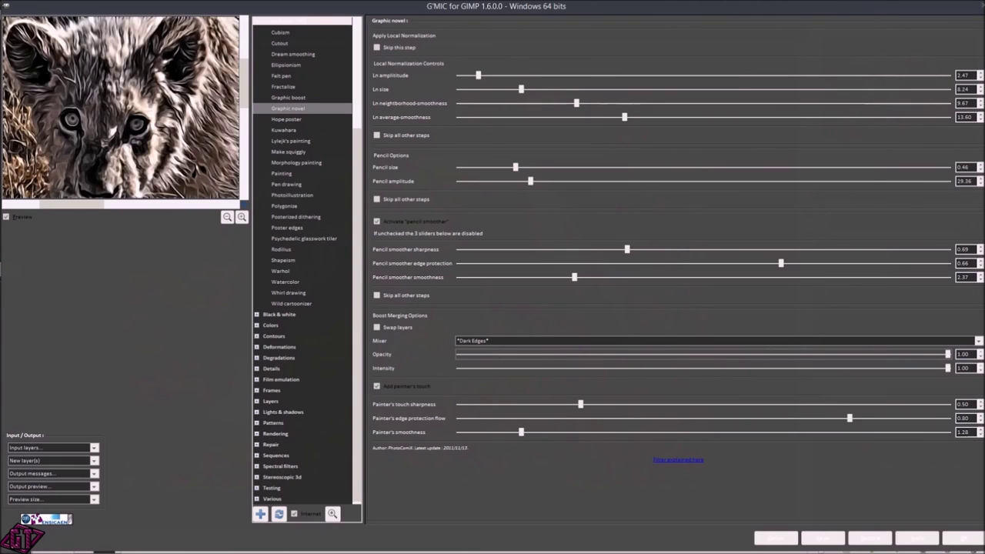
{"action": "left_click_drag", "start_coordinate": [947, 369], "coordinate": [615, 368]}
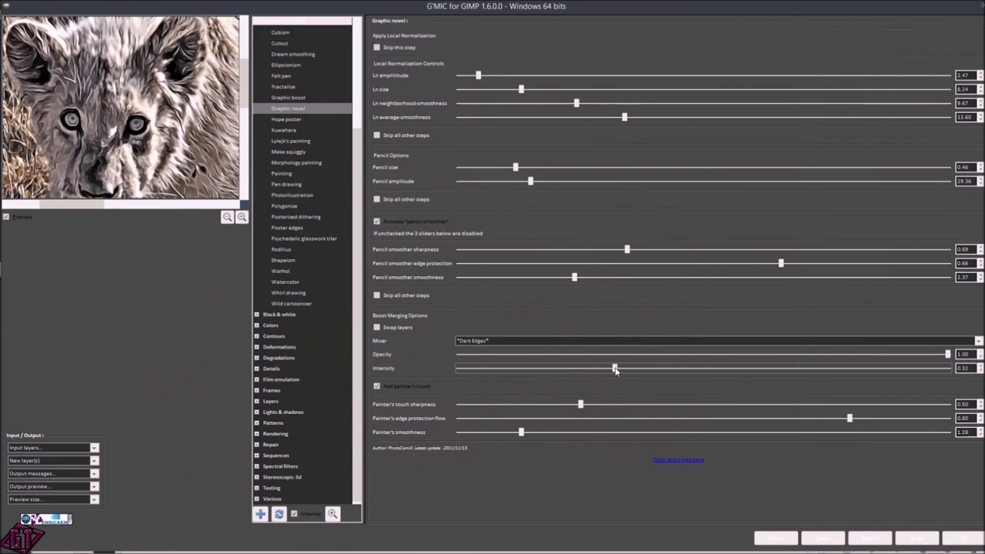
{"action": "left_click_drag", "start_coordinate": [613, 368], "coordinate": [954, 369]}
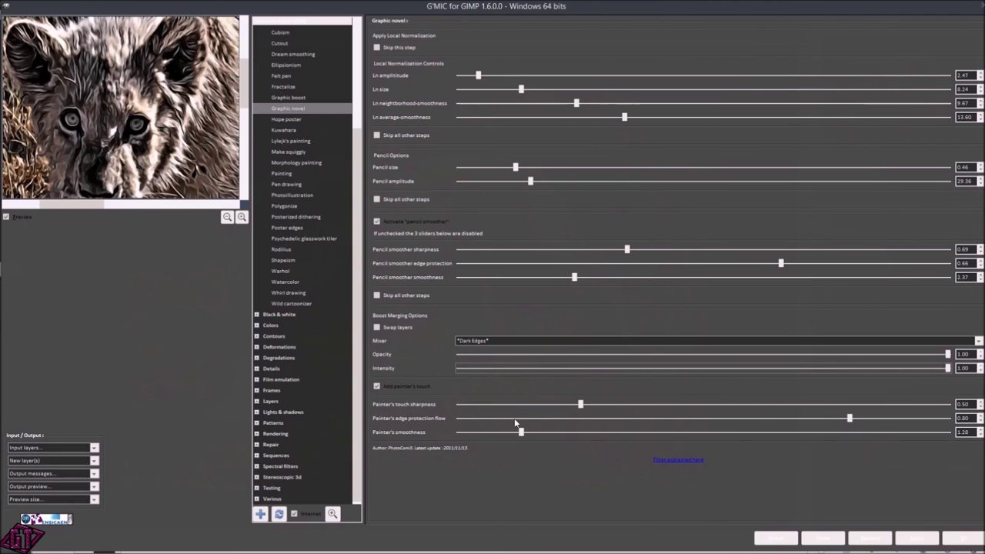
{"action": "left_click", "coordinate": [918, 540]}
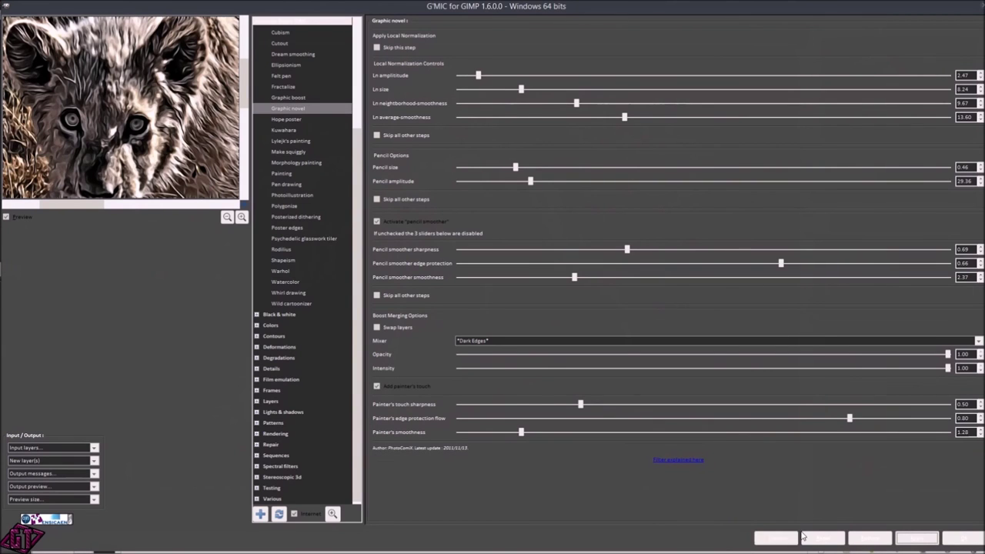
{"action": "left_click", "coordinate": [778, 541]}
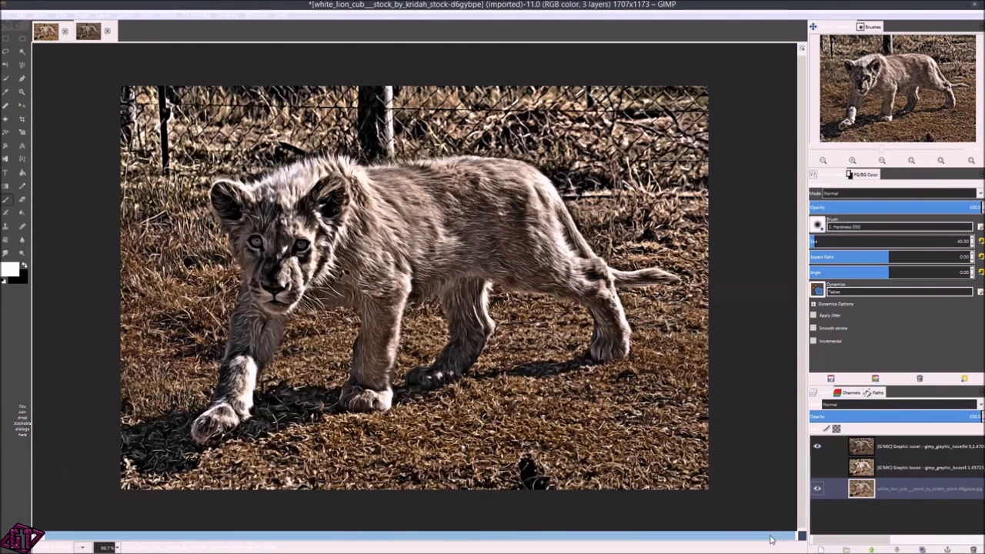
Toggle the Graphic novel layer's visibility repeatedly to compare before and after
{"action": "left_click", "coordinate": [818, 447]}
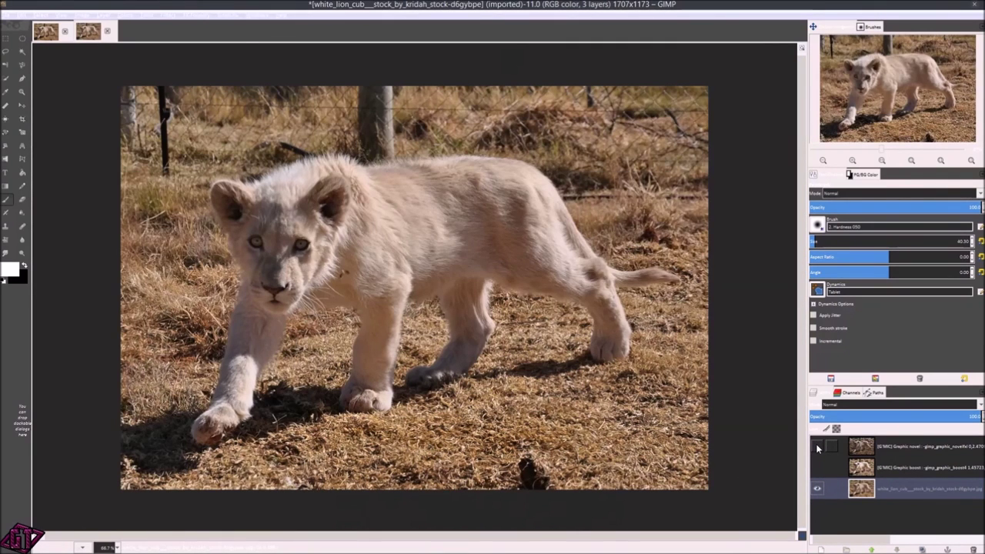
{"action": "left_click", "coordinate": [817, 447]}
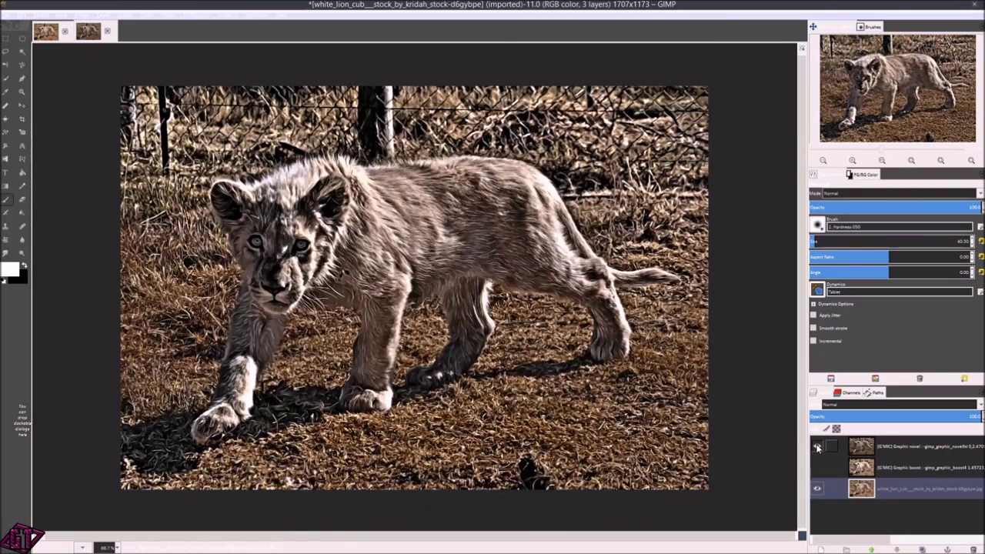
{"action": "left_click", "coordinate": [817, 446]}
{"action": "left_click", "coordinate": [817, 446]}
{"action": "left_click", "coordinate": [818, 447]}
{"action": "left_click", "coordinate": [817, 446]}
{"action": "left_click", "coordinate": [817, 446]}
{"action": "left_click", "coordinate": [817, 446]}
{"action": "left_click", "coordinate": [817, 446]}
Compare the Graphic boost and Graphic novel layers, then hide both G'MIC layers
{"action": "left_click", "coordinate": [817, 467]}
{"action": "left_click", "coordinate": [817, 446]}
{"action": "left_click", "coordinate": [817, 446]}
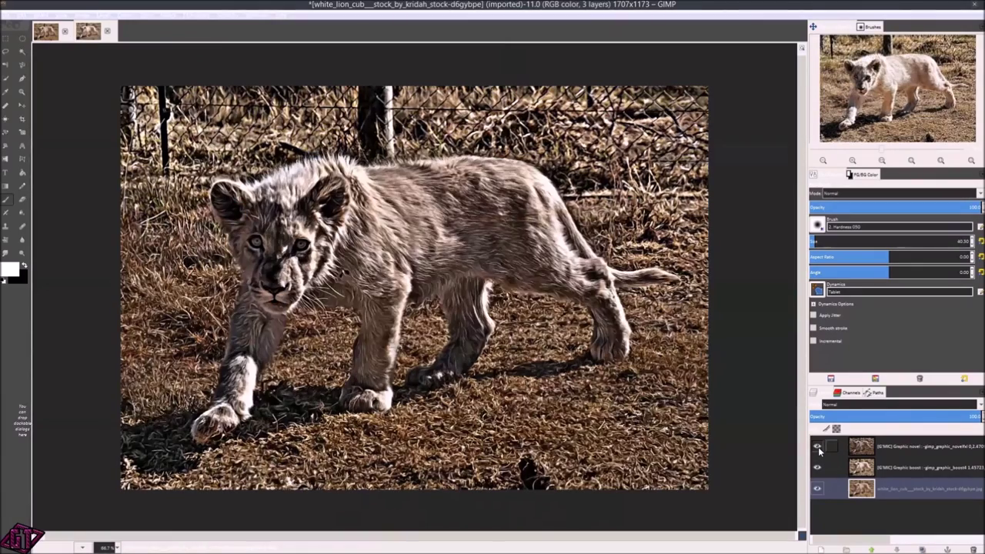
{"action": "left_click", "coordinate": [817, 447]}
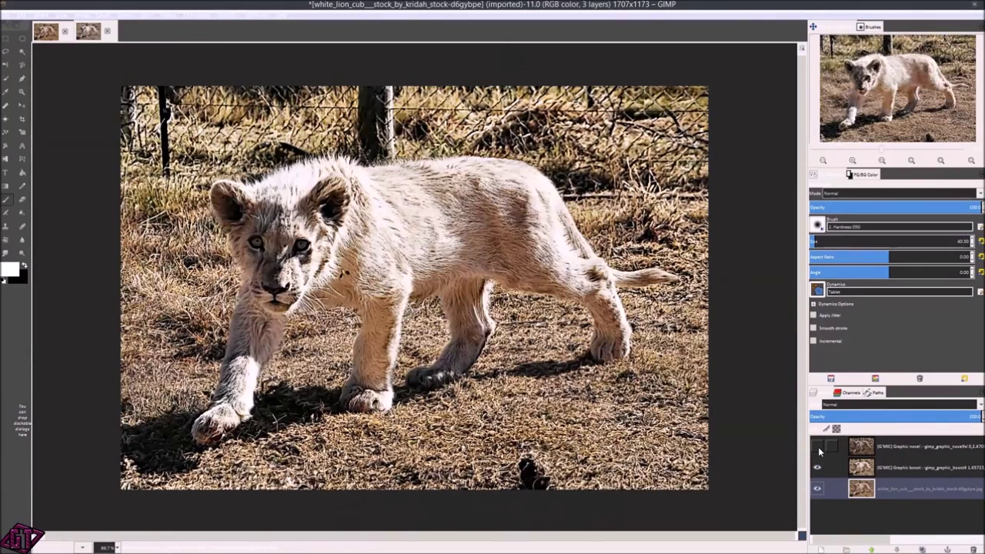
{"action": "left_click", "coordinate": [817, 446]}
{"action": "left_click", "coordinate": [817, 446]}
{"action": "left_click", "coordinate": [817, 446]}
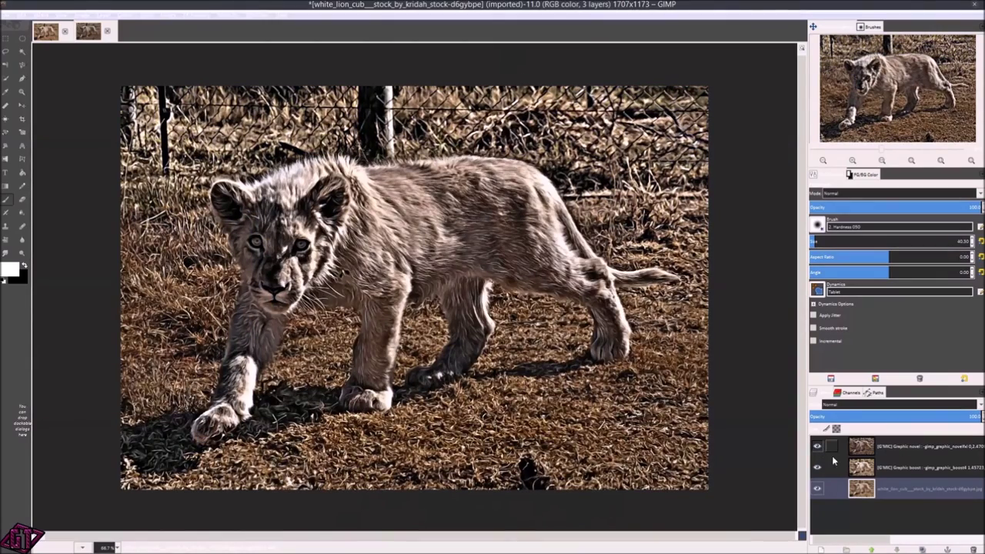
{"action": "left_click_drag", "start_coordinate": [817, 447], "coordinate": [816, 464]}
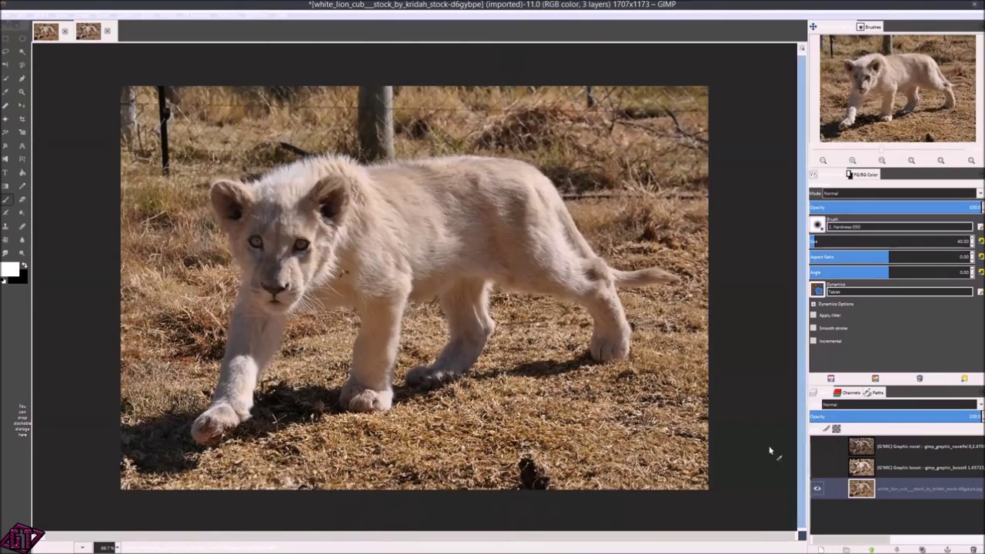
Open G'MIC maximized, preview Hope poster, then choose Artistic > Kuwahara at Iterations 2, Radius 5
{"action": "left_click", "coordinate": [165, 15]}
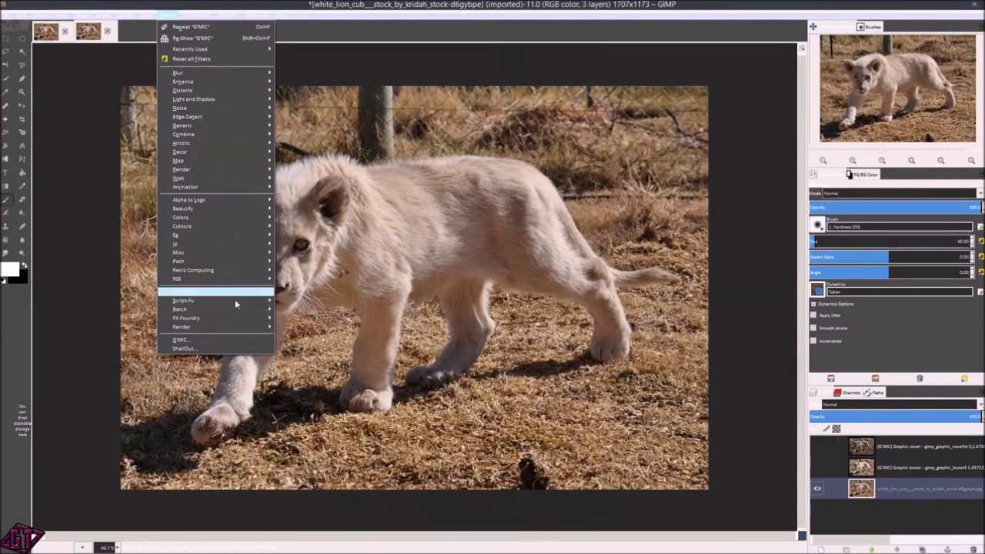
{"action": "left_click", "coordinate": [211, 340]}
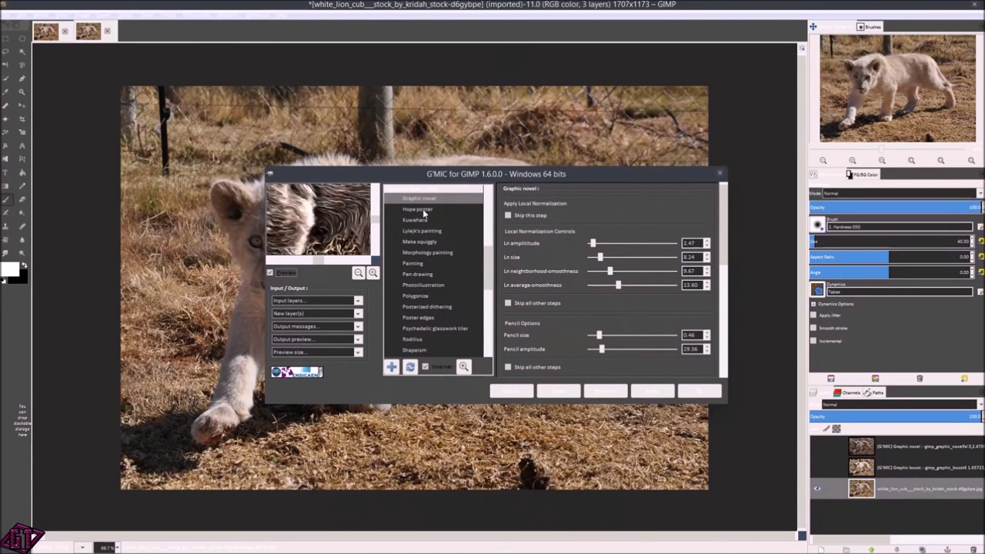
{"action": "left_click", "coordinate": [611, 394]}
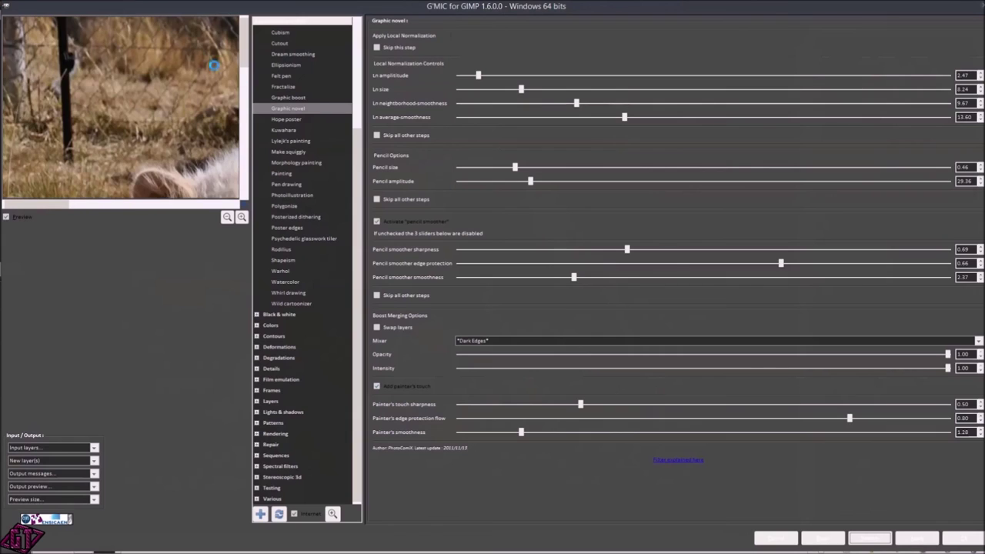
{"action": "left_click", "coordinate": [298, 120]}
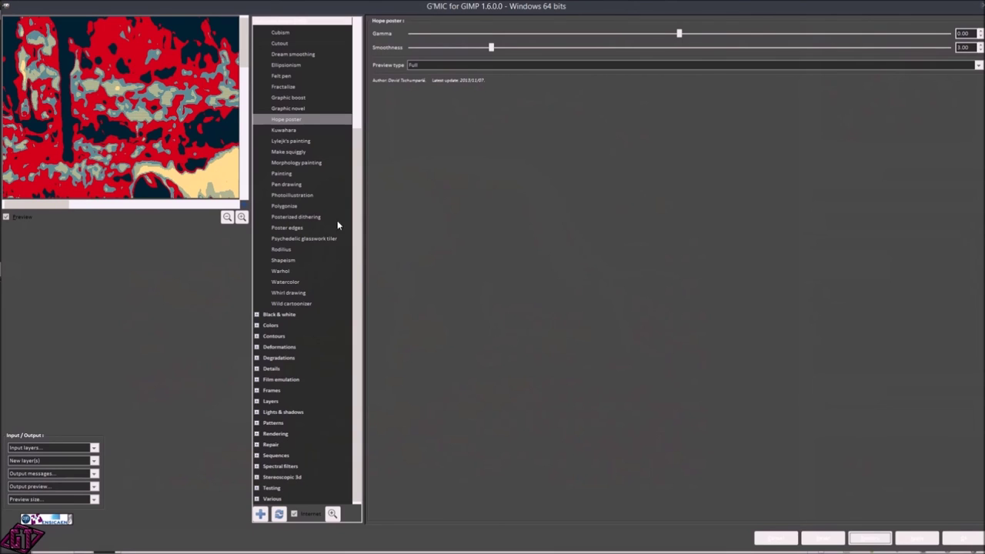
{"action": "left_click_drag", "start_coordinate": [218, 181], "coordinate": [105, 28]}
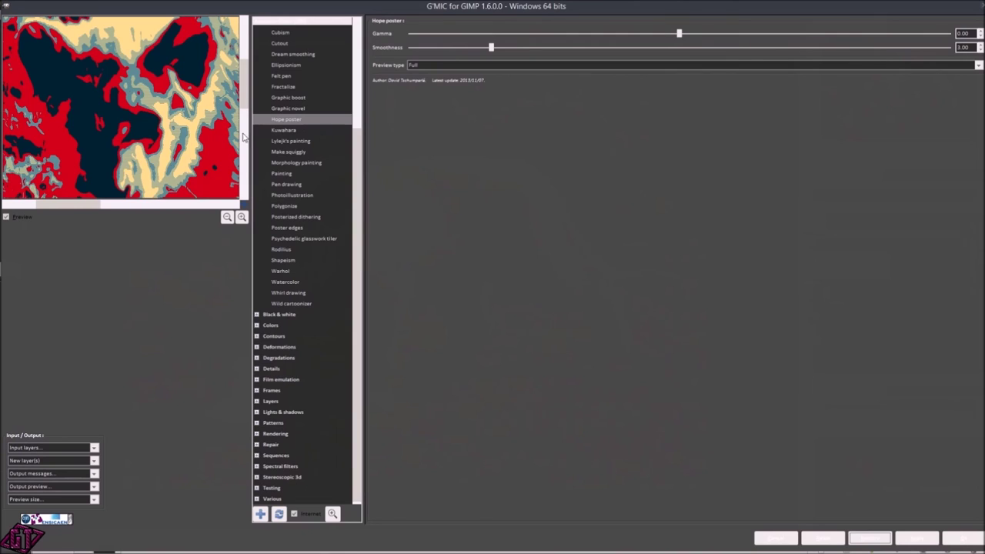
{"action": "left_click", "coordinate": [283, 130]}
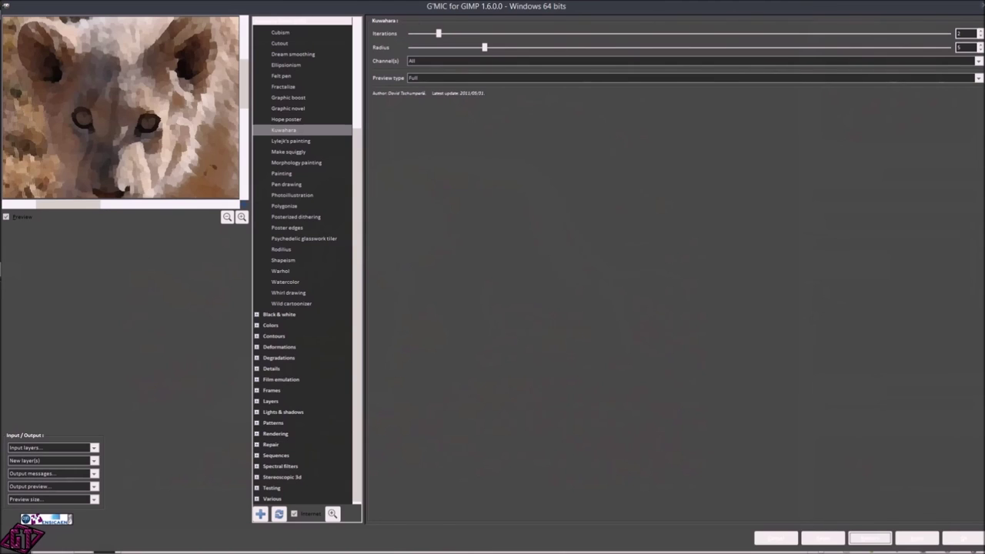
Set Kuwahara Iterations to 2 and Radius to 4 after trying higher values
{"action": "left_click_drag", "start_coordinate": [119, 179], "coordinate": [156, 57]}
{"action": "left_click_drag", "start_coordinate": [437, 34], "coordinate": [632, 34]}
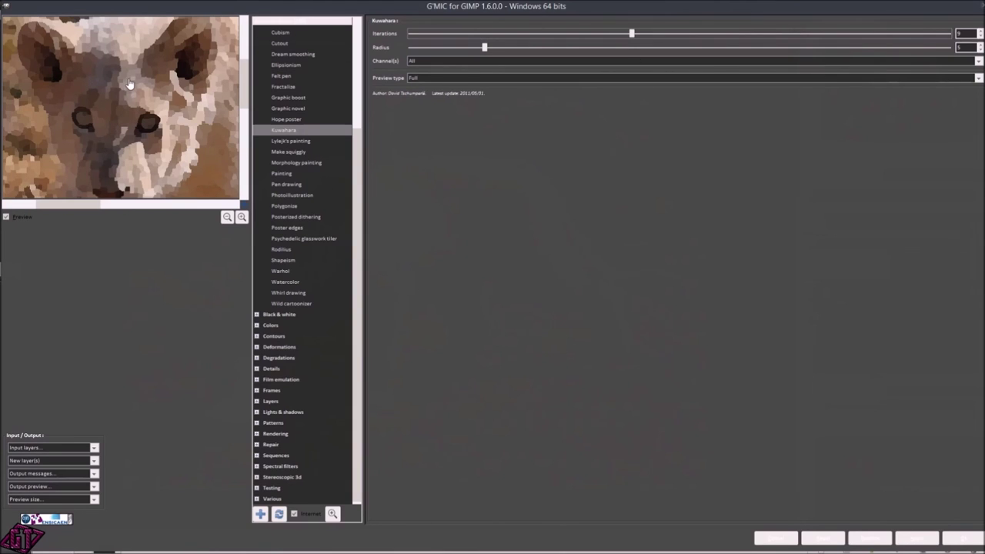
{"action": "left_click_drag", "start_coordinate": [631, 34], "coordinate": [454, 34]}
{"action": "left_click_drag", "start_coordinate": [454, 33], "coordinate": [445, 33]}
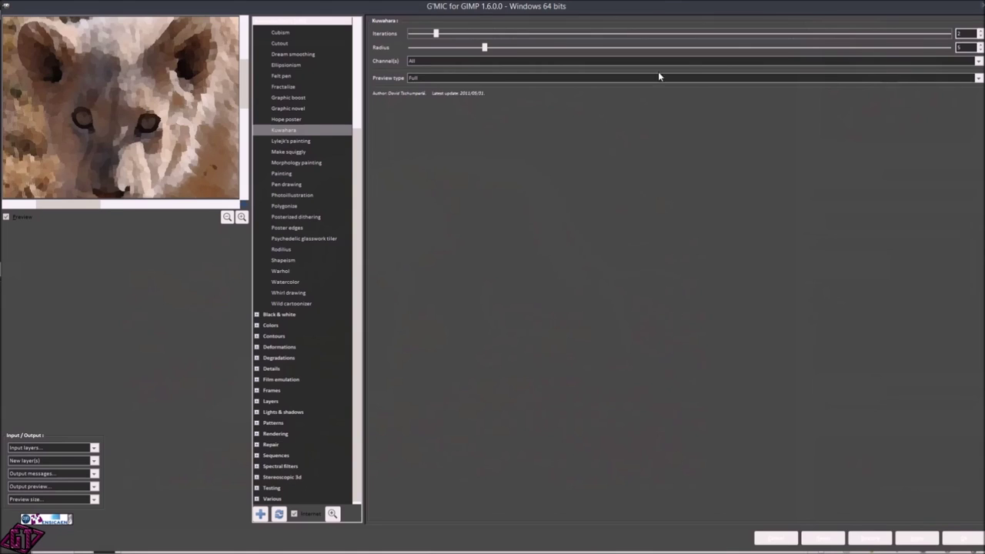
{"action": "left_click_drag", "start_coordinate": [484, 48], "coordinate": [611, 48]}
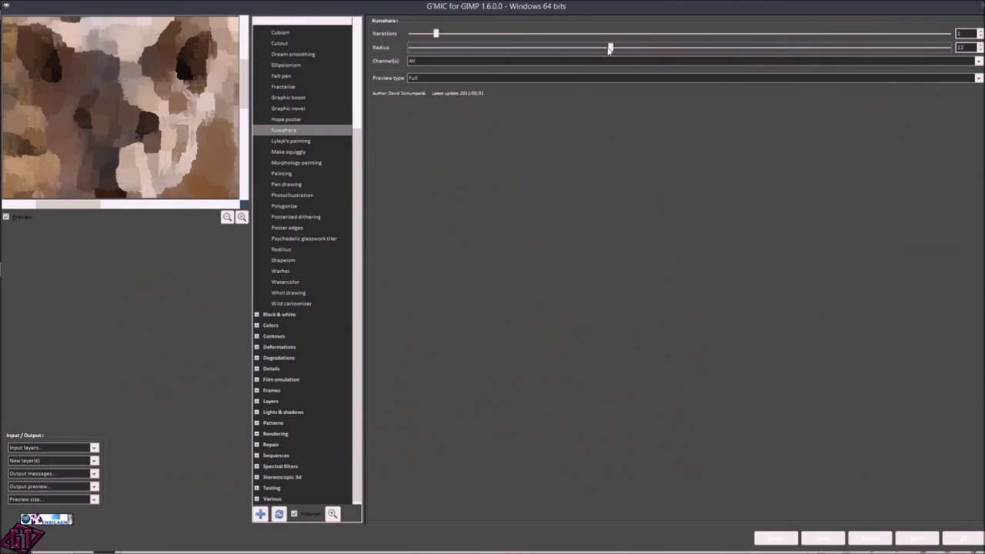
{"action": "left_click_drag", "start_coordinate": [609, 48], "coordinate": [469, 48]}
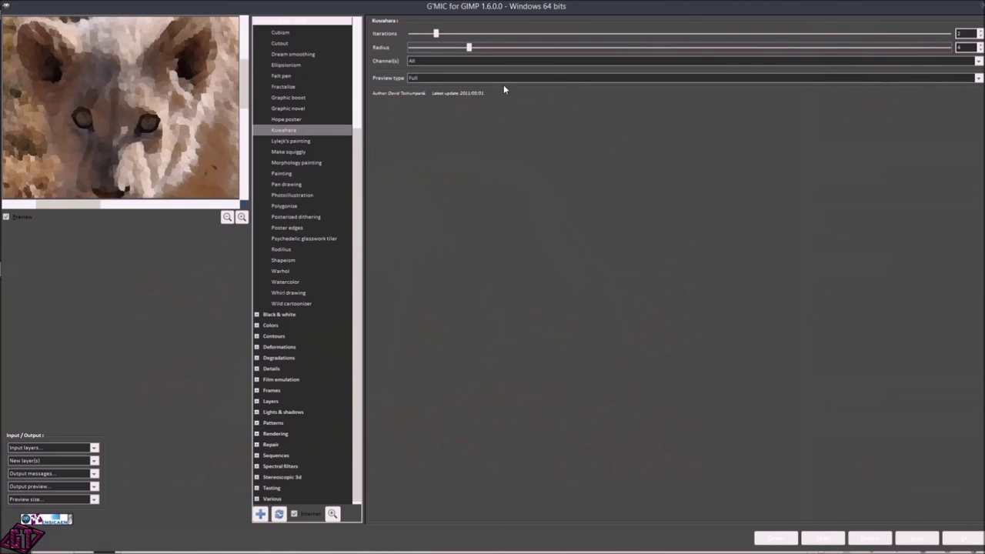
Keep Kuwahara Channel(s) on All and apply the filter to the lion
{"action": "left_click", "coordinate": [430, 62]}
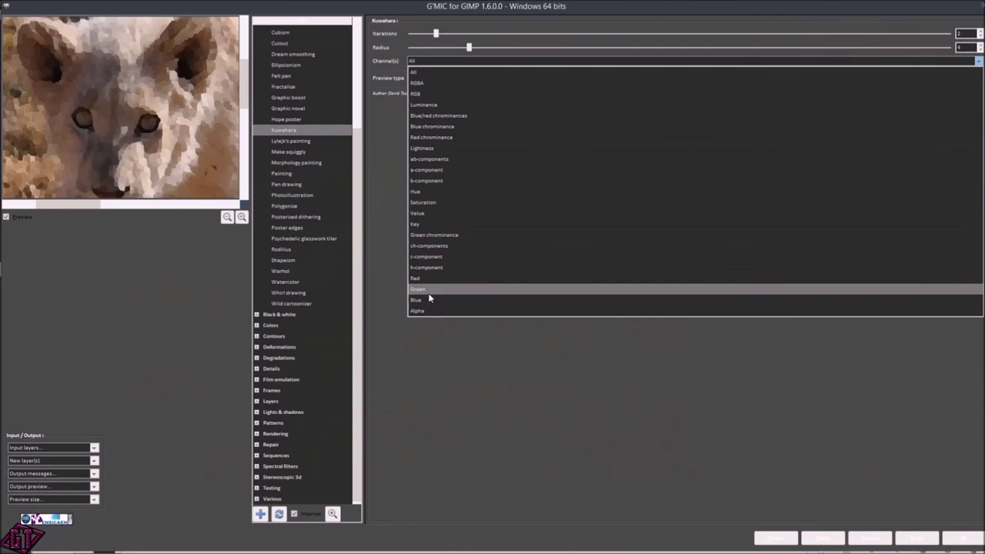
{"action": "left_click", "coordinate": [437, 72]}
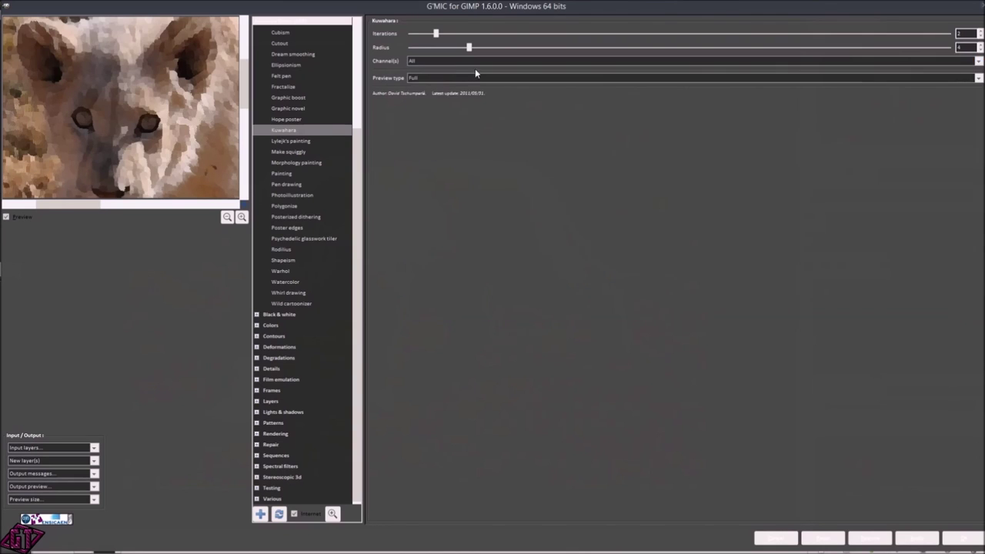
{"action": "left_click", "coordinate": [921, 540]}
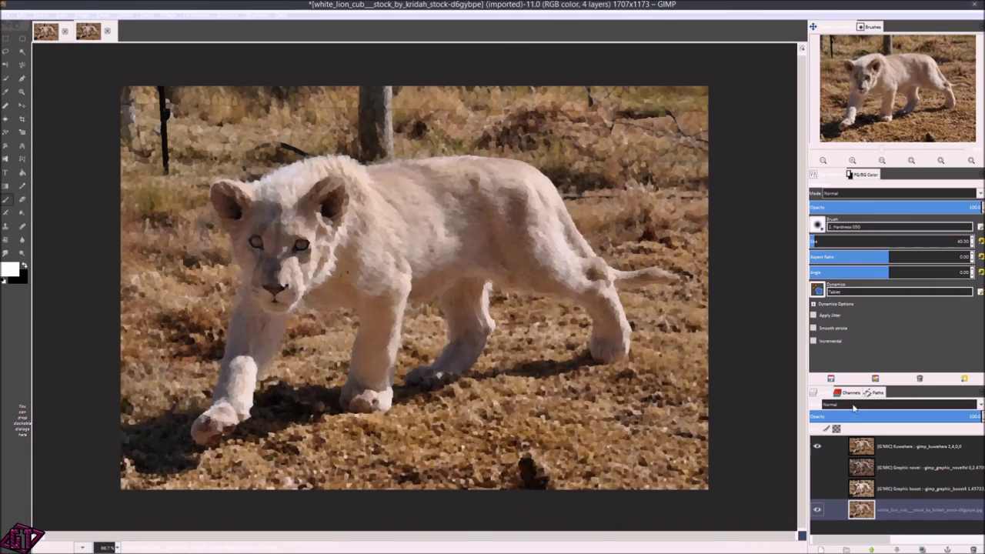
Toggle the Kuwahara layer to compare before and after, zooming the view
{"action": "left_click", "coordinate": [815, 446]}
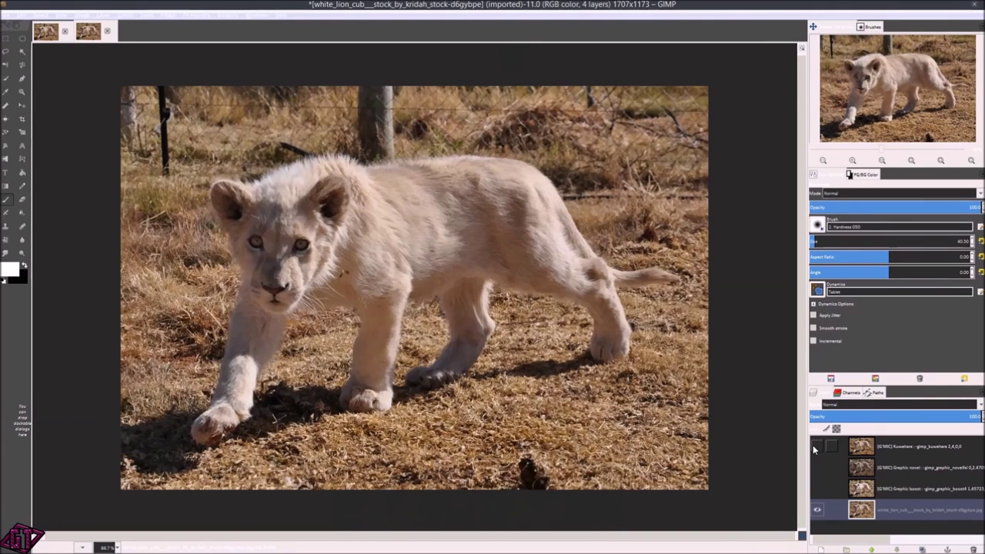
{"action": "left_click", "coordinate": [815, 446]}
{"action": "scroll", "coordinate": [461, 269], "scroll_direction": "down", "scroll_amount": 1}
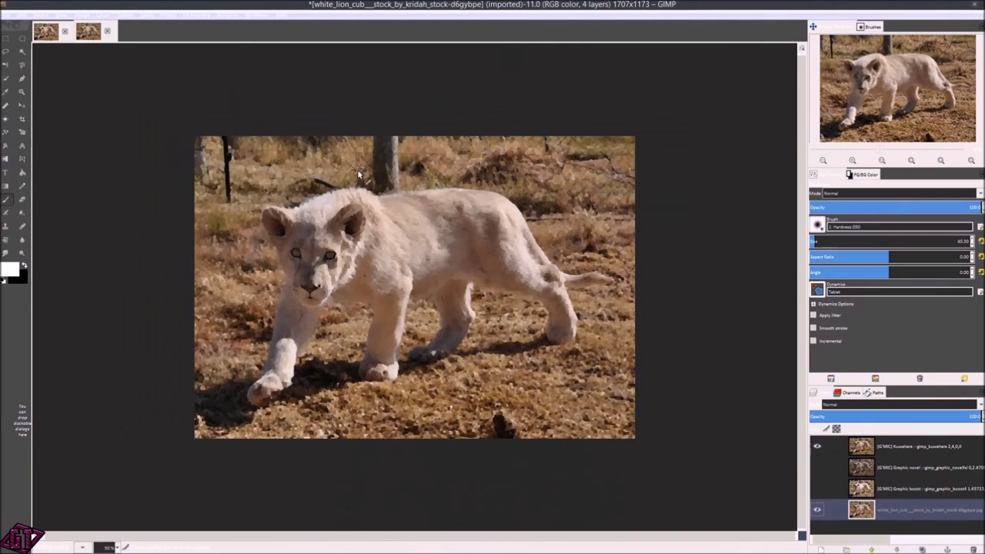
{"action": "scroll", "coordinate": [396, 246], "scroll_direction": "up", "scroll_amount": 2}
{"action": "scroll", "coordinate": [404, 231], "scroll_direction": "down", "scroll_amount": 2}
{"action": "scroll", "coordinate": [417, 242], "scroll_direction": "up", "scroll_amount": 1}
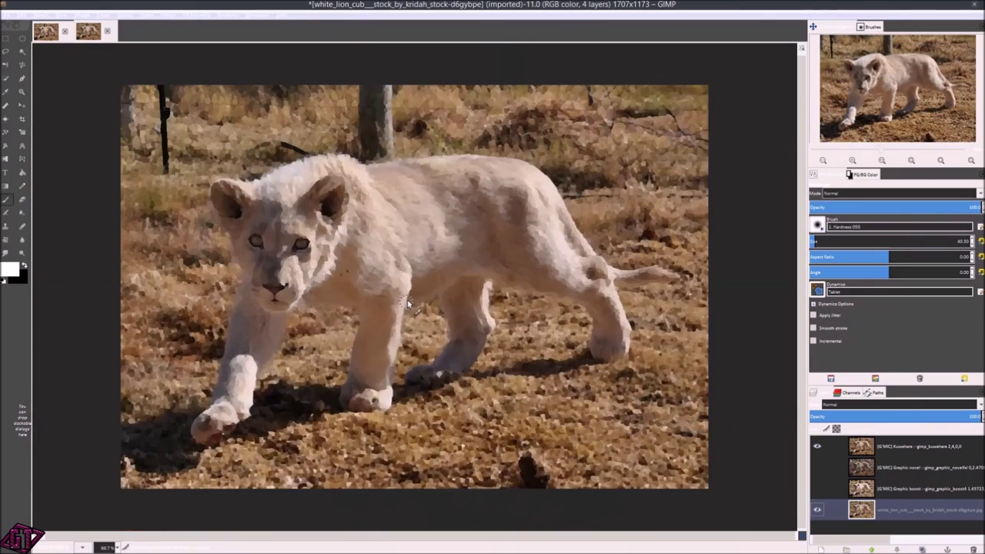
{"action": "scroll", "coordinate": [407, 302], "scroll_direction": "up", "scroll_amount": 1}
{"action": "scroll", "coordinate": [416, 273], "scroll_direction": "down", "scroll_amount": 1}
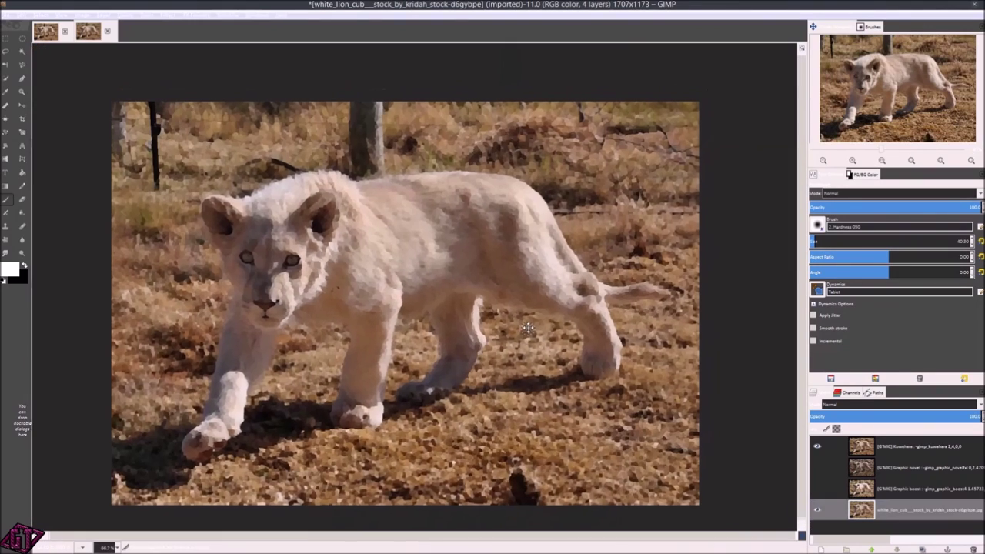
{"action": "scroll", "coordinate": [454, 296], "scroll_direction": "up", "scroll_amount": 1}
{"action": "scroll", "coordinate": [454, 288], "scroll_direction": "down", "scroll_amount": 1}
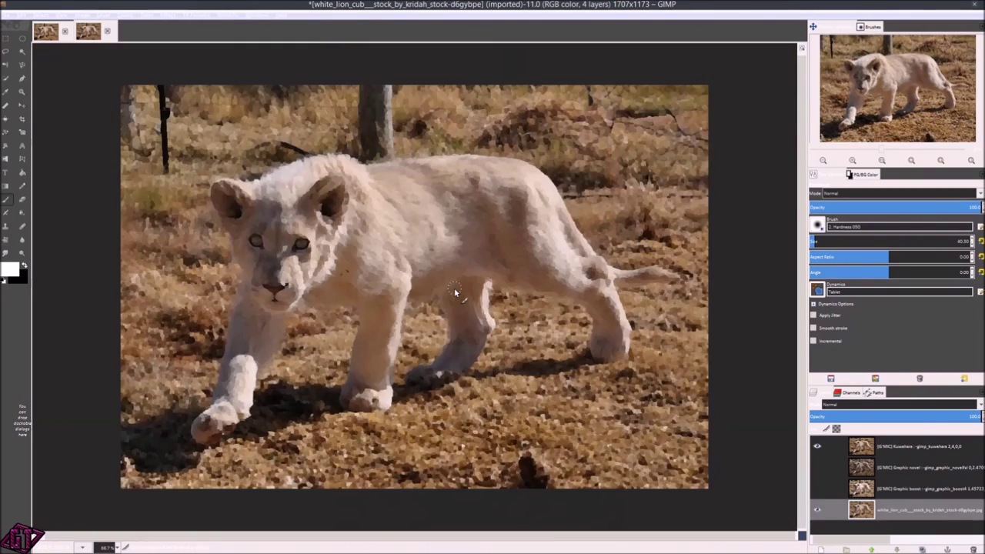
Hide the Kuwahara, Graphic novel and Graphic boost layers to see the original, then show all again
{"action": "left_click", "coordinate": [816, 447]}
{"action": "left_click", "coordinate": [815, 447]}
{"action": "left_click", "coordinate": [816, 447]}
{"action": "left_click", "coordinate": [817, 488]}
{"action": "left_click", "coordinate": [817, 467]}
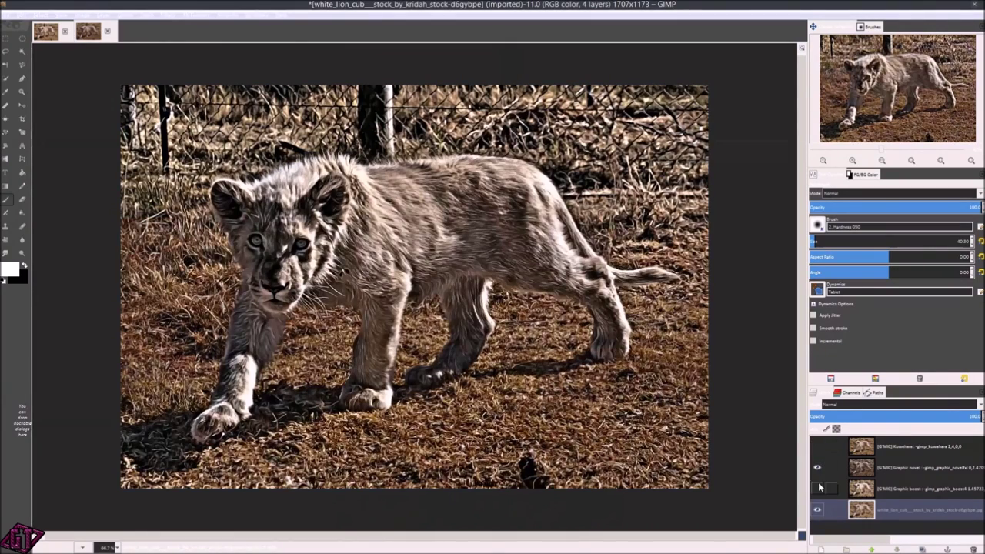
{"action": "left_click", "coordinate": [817, 447]}
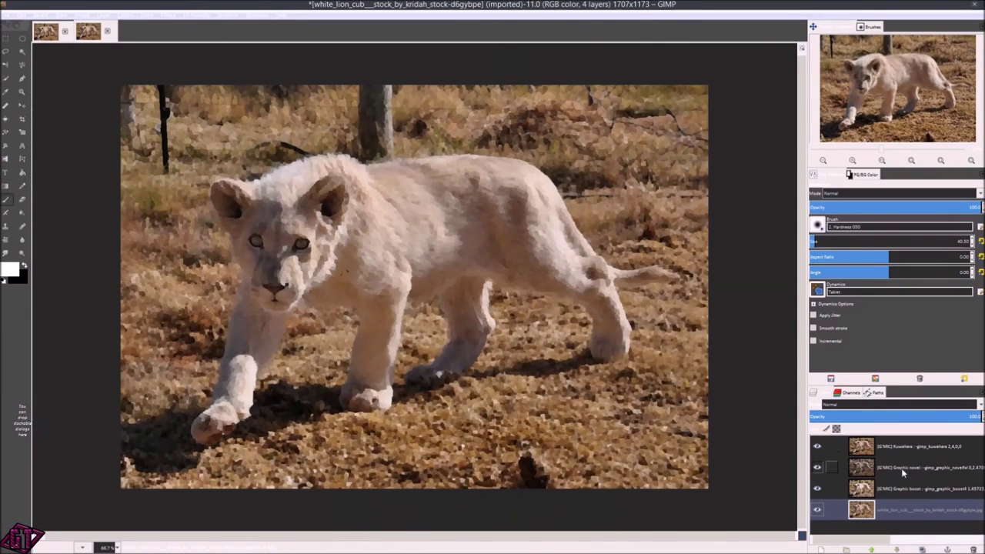
{"action": "left_click", "coordinate": [816, 445]}
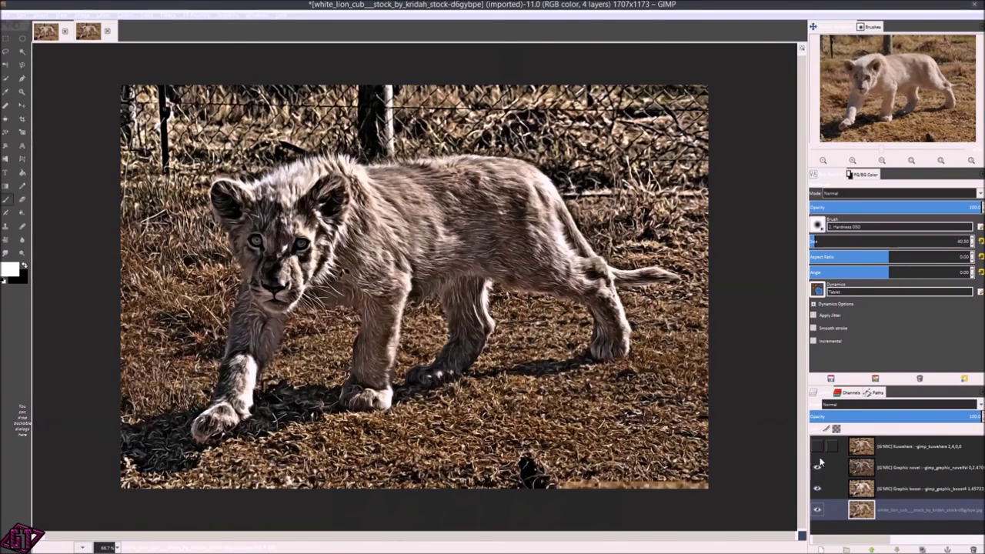
{"action": "left_click", "coordinate": [816, 467]}
{"action": "left_click", "coordinate": [817, 489]}
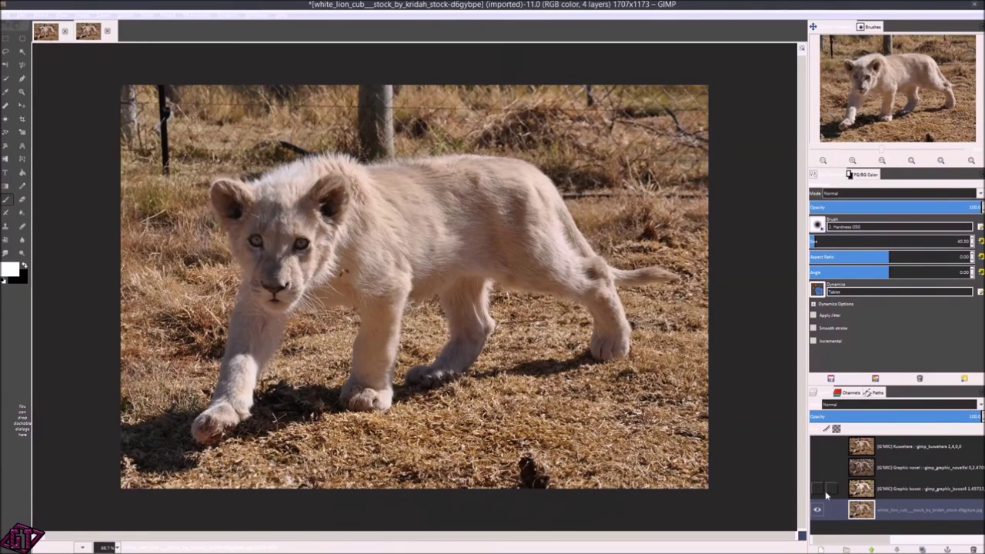
{"action": "left_click", "coordinate": [820, 491]}
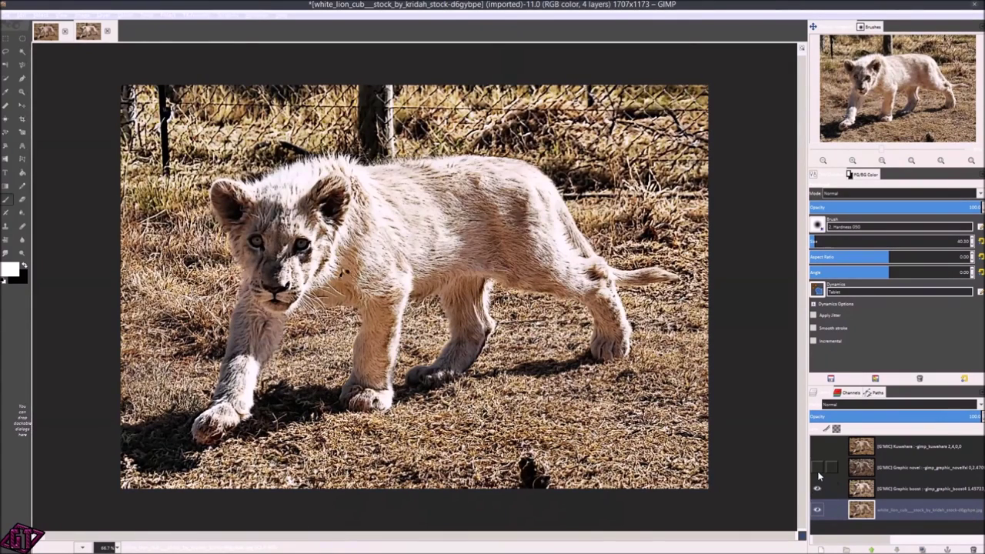
{"action": "left_click", "coordinate": [817, 470]}
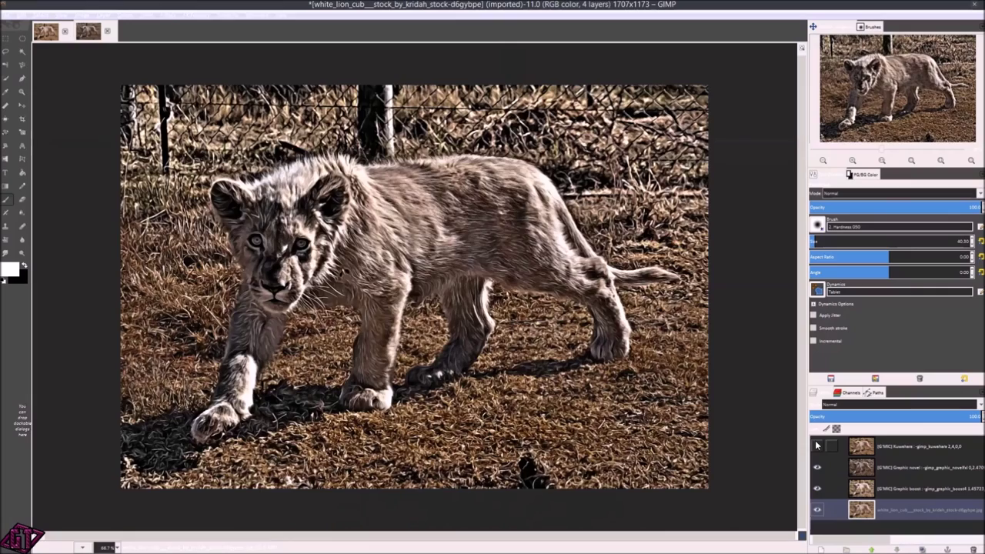
{"action": "left_click", "coordinate": [817, 446]}
Return the view to 66.7% zoom and switch over to Chrome
{"action": "key", "text": "minus"}
{"action": "key", "text": "minus"}
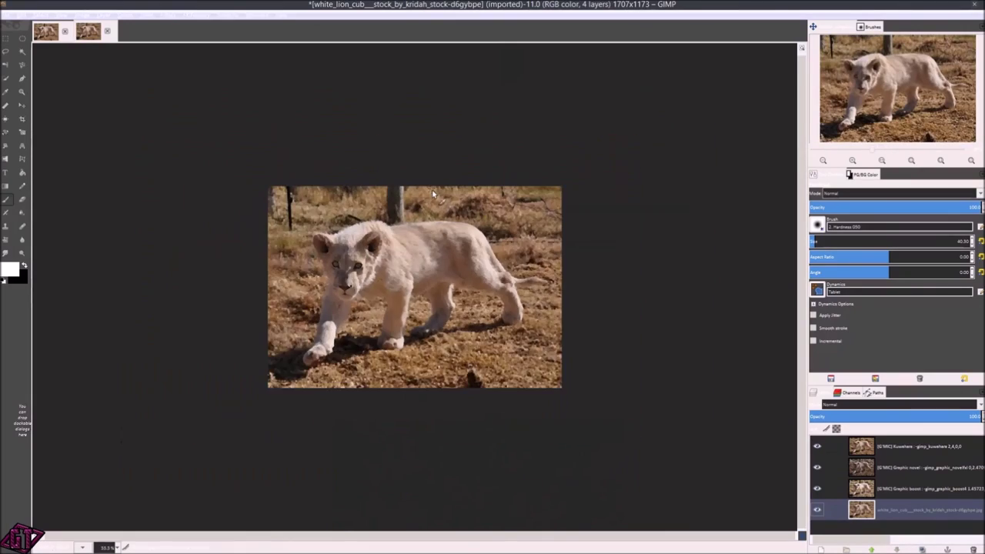
{"action": "key", "text": "plus"}
{"action": "key", "text": "plus"}
{"action": "key", "text": "plus"}
{"action": "key", "text": "plus"}
{"action": "key", "text": "minus"}
{"action": "key", "text": "minus"}
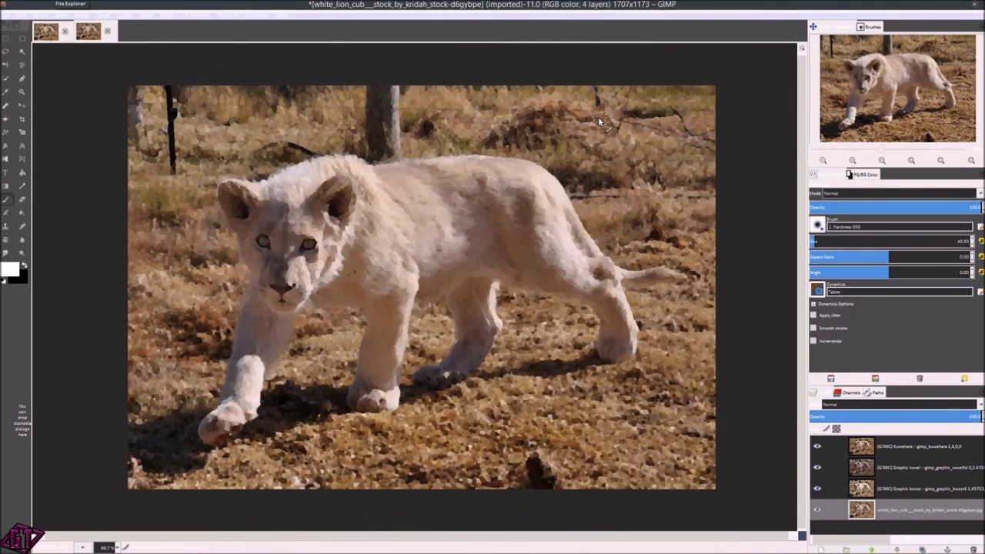
{"action": "key", "text": "alt+Tab"}
{"action": "key", "text": "alt+Tab"}
{"action": "key", "text": "alt+Tab"}
{"action": "key", "text": "alt+Tab"}
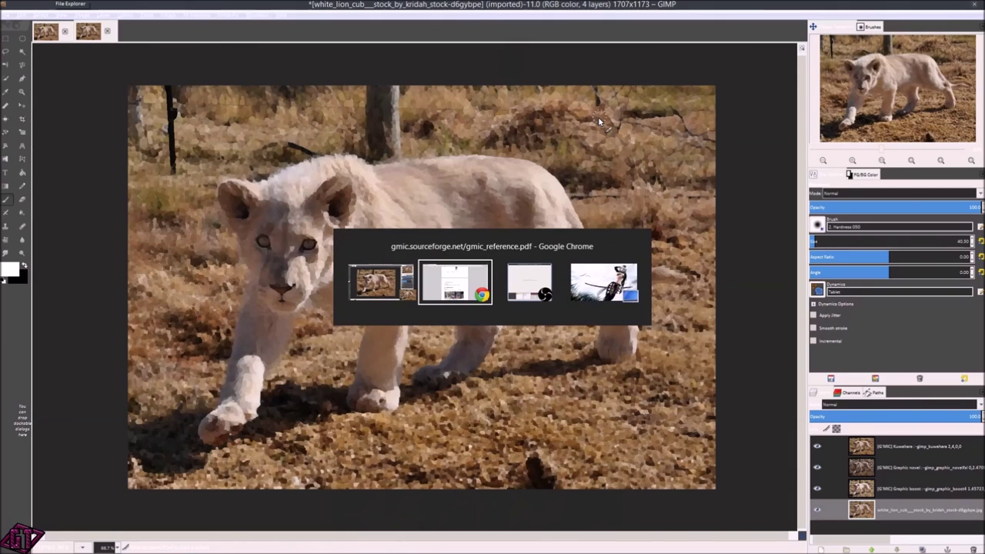
Bring the G'MIC reference PDF to the front and scroll through its pages
{"action": "key", "text": "alt+Tab"}
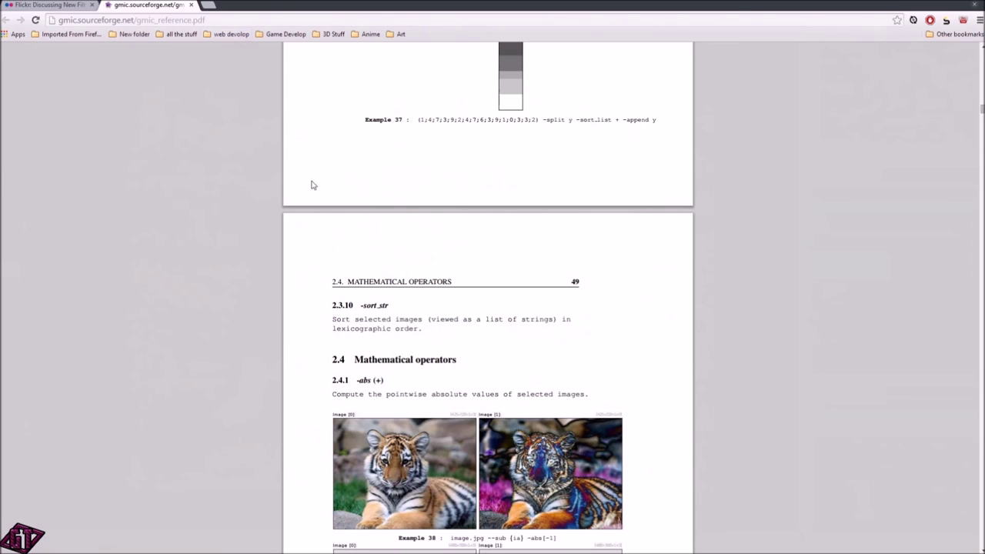
{"action": "scroll", "coordinate": [657, 196], "scroll_direction": "down", "scroll_amount": 12}
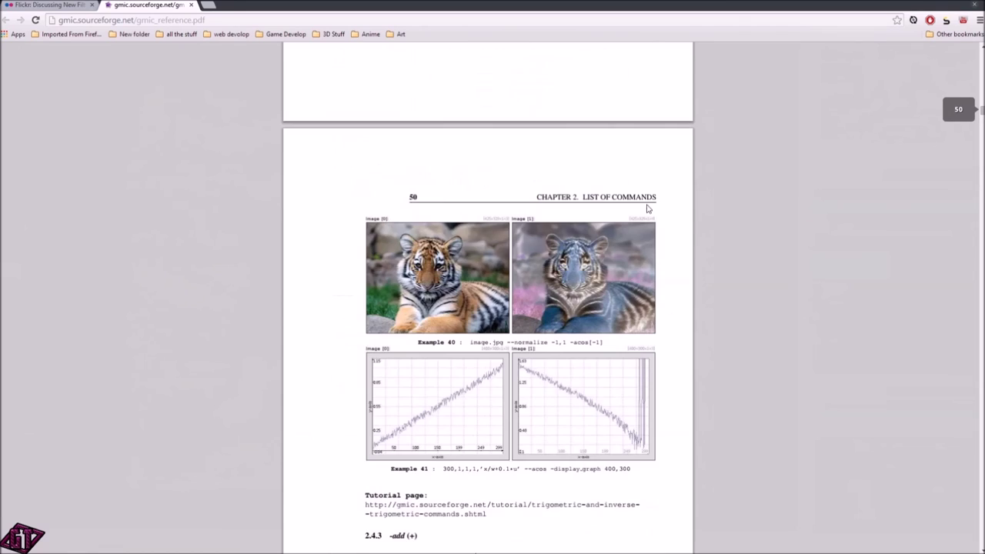
{"action": "scroll", "coordinate": [501, 157], "scroll_direction": "down", "scroll_amount": 6}
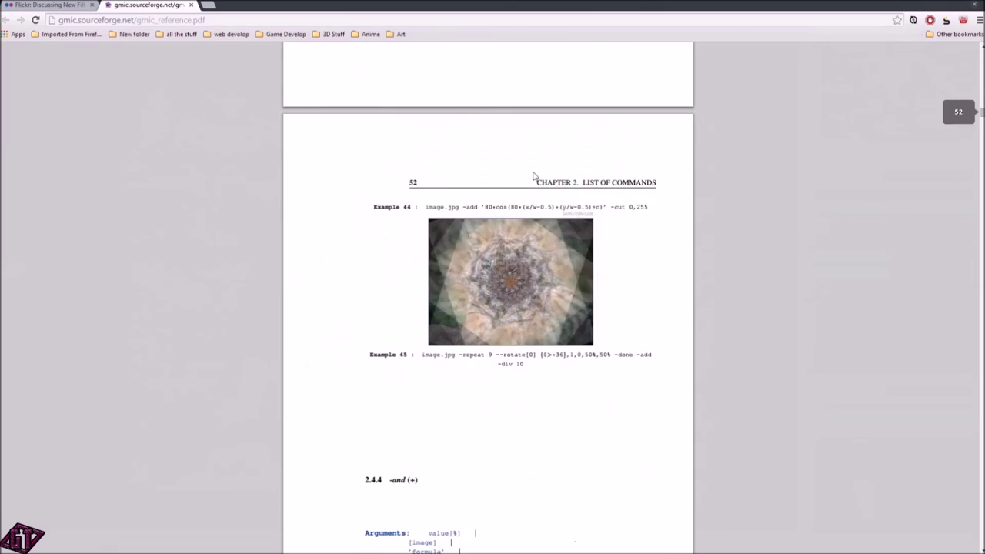
{"action": "scroll", "coordinate": [533, 177], "scroll_direction": "down", "scroll_amount": 14}
{"action": "scroll", "coordinate": [457, 199], "scroll_direction": "down", "scroll_amount": 12}
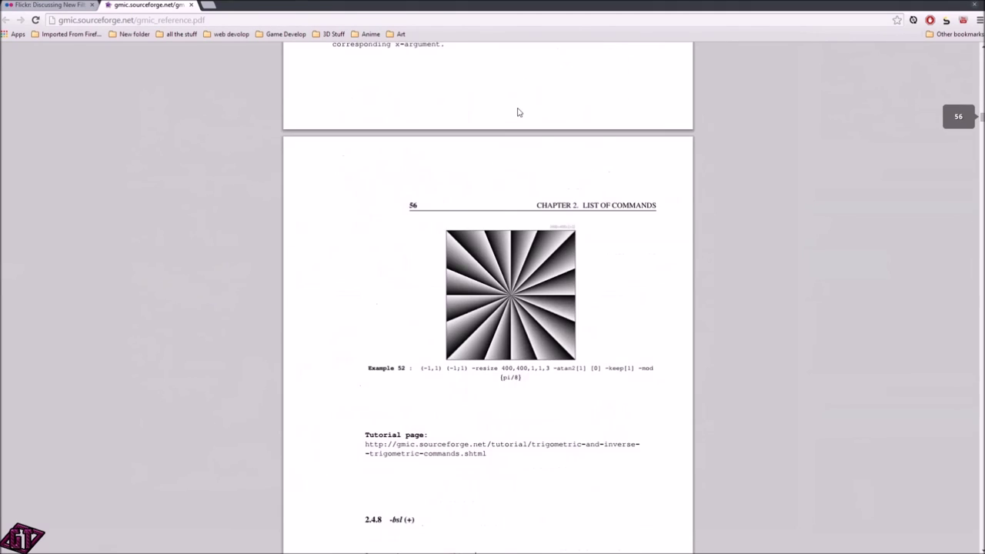
{"action": "scroll", "coordinate": [517, 112], "scroll_direction": "down", "scroll_amount": 3}
{"action": "scroll", "coordinate": [505, 106], "scroll_direction": "down", "scroll_amount": 3}
{"action": "scroll", "coordinate": [523, 154], "scroll_direction": "up", "scroll_amount": 3}
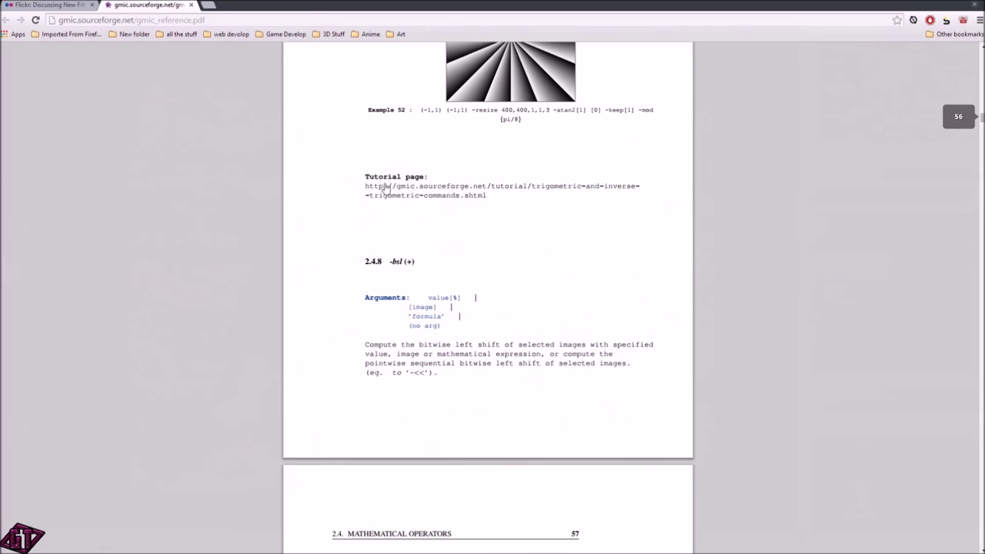
{"action": "scroll", "coordinate": [517, 128], "scroll_direction": "up", "scroll_amount": 2}
{"action": "scroll", "coordinate": [507, 231], "scroll_direction": "down", "scroll_amount": 15}
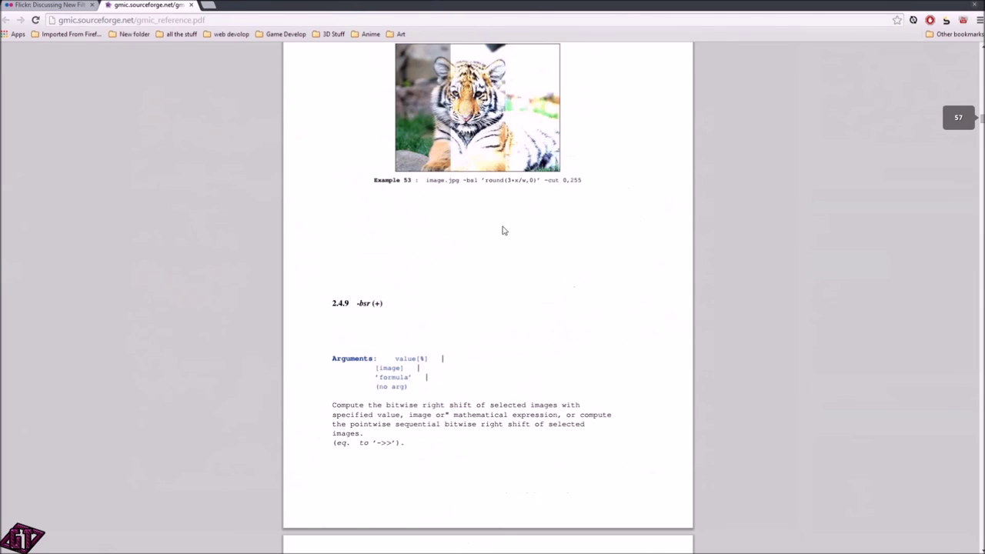
{"action": "scroll", "coordinate": [500, 261], "scroll_direction": "down", "scroll_amount": 3}
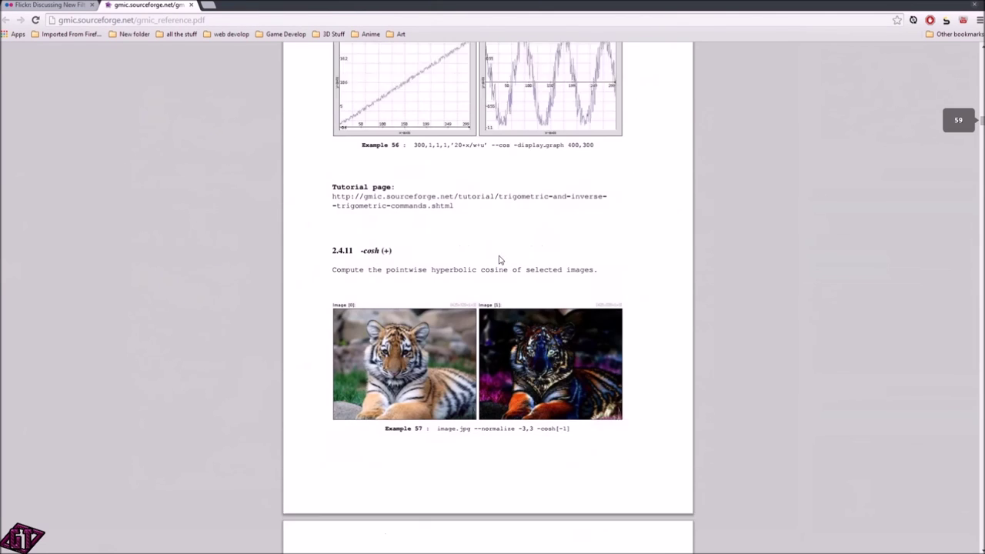
{"action": "scroll", "coordinate": [511, 166], "scroll_direction": "down", "scroll_amount": 10}
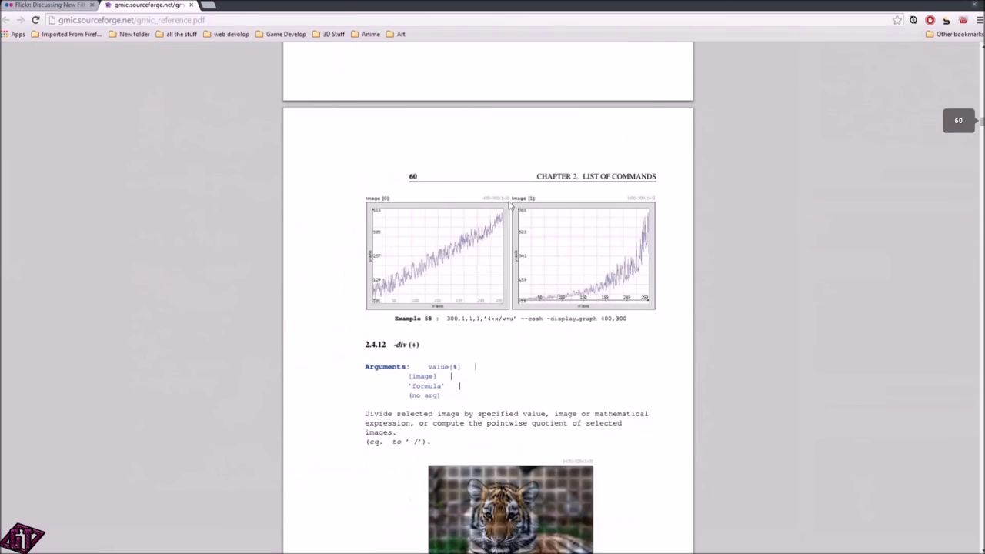
Move to page 184 and select the -deriche tutorial page address under Example 280
{"action": "scroll", "coordinate": [440, 165], "scroll_direction": "up", "scroll_amount": 3}
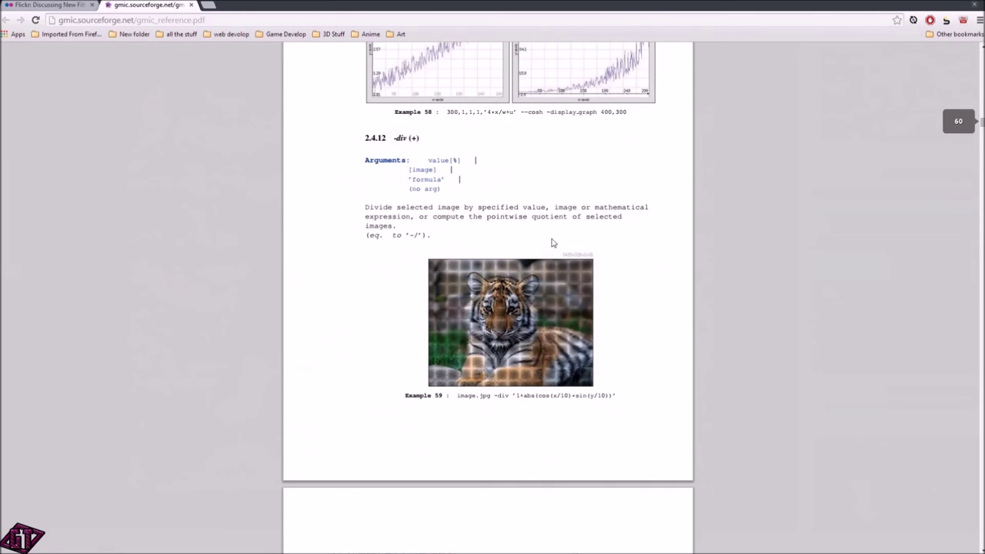
{"action": "scroll", "coordinate": [552, 243], "scroll_direction": "down", "scroll_amount": 8}
{"action": "scroll", "coordinate": [531, 196], "scroll_direction": "down", "scroll_amount": 10}
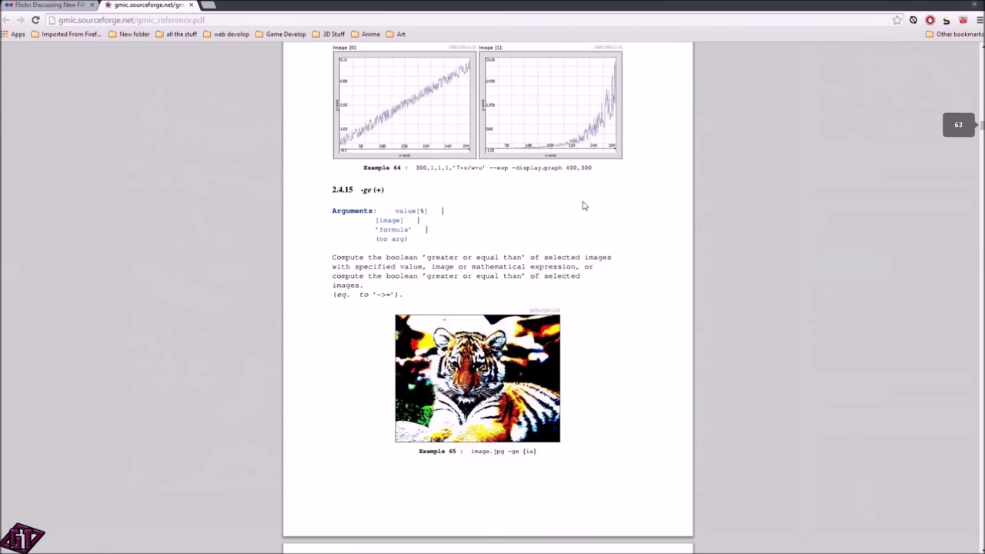
{"action": "scroll", "coordinate": [506, 218], "scroll_direction": "down", "scroll_amount": 15}
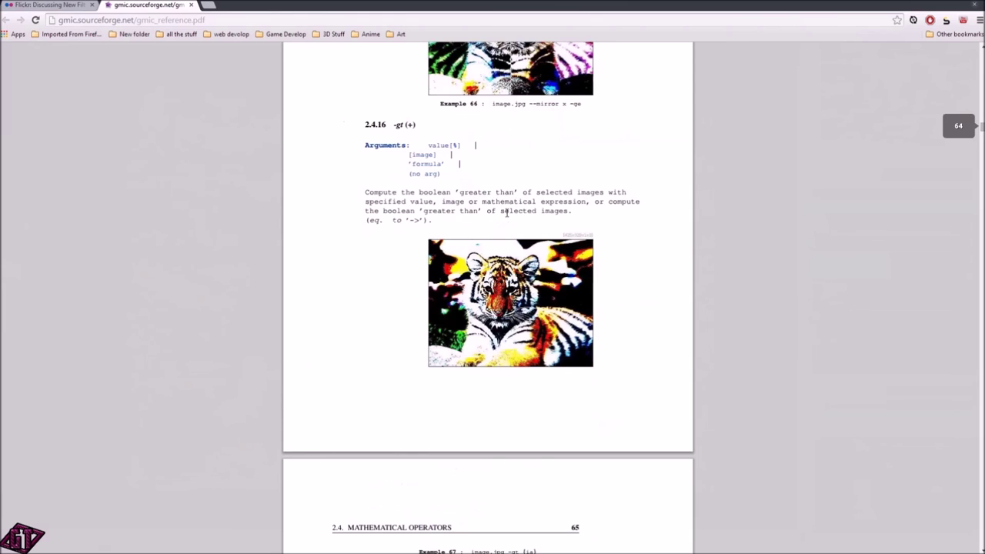
{"action": "scroll", "coordinate": [523, 215], "scroll_direction": "down", "scroll_amount": 15}
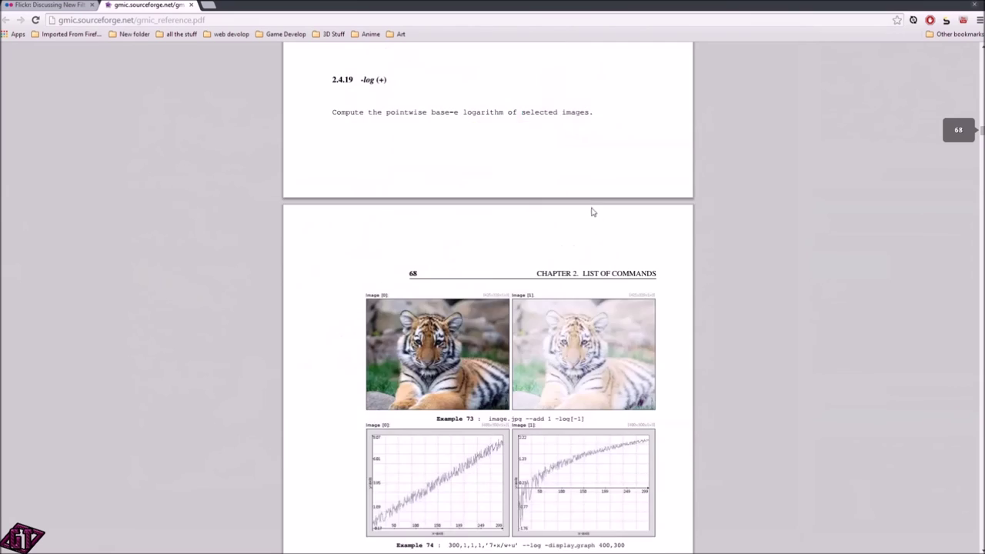
{"action": "scroll", "coordinate": [613, 221], "scroll_direction": "down", "scroll_amount": 12}
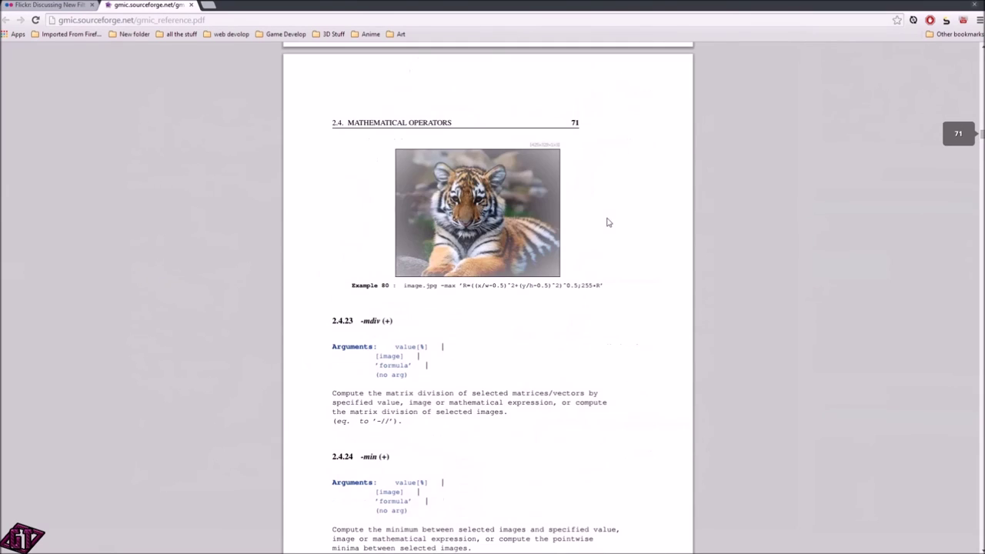
{"action": "left_click_drag", "start_coordinate": [982, 134], "coordinate": [982, 261]}
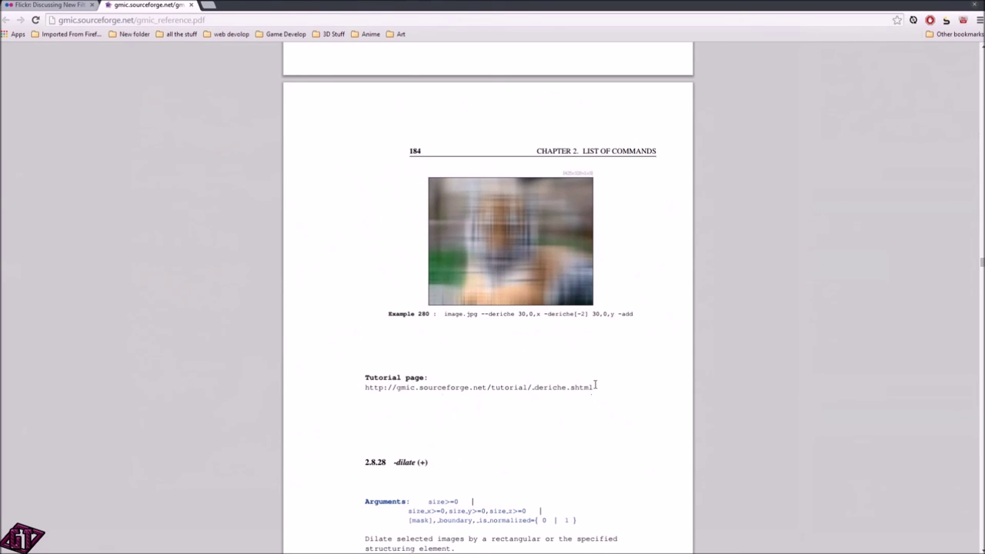
{"action": "left_click_drag", "start_coordinate": [597, 389], "coordinate": [364, 387]}
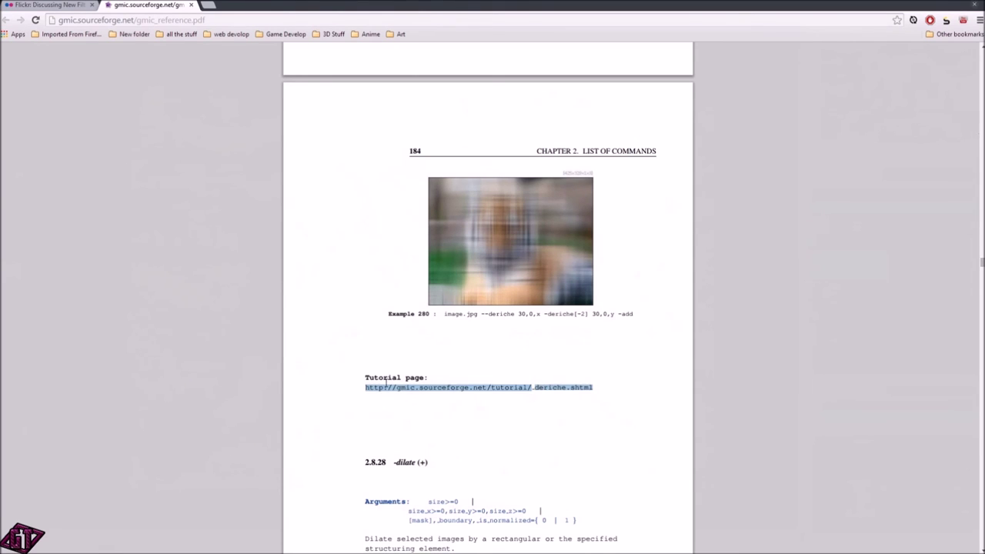
{"action": "right_click", "coordinate": [389, 392]}
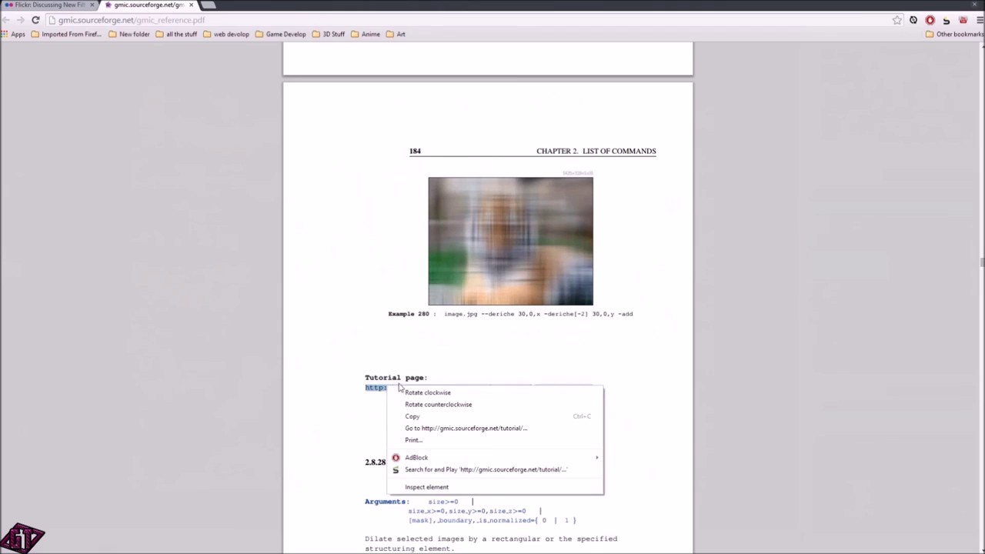
{"action": "left_click", "coordinate": [472, 431]}
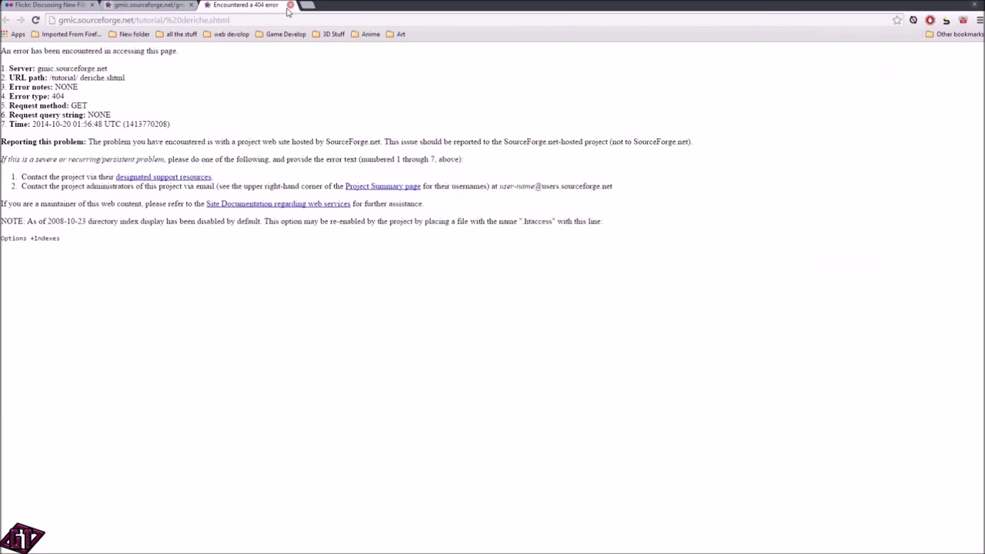
{"action": "left_click", "coordinate": [290, 5]}
{"action": "scroll", "coordinate": [626, 351], "scroll_direction": "down", "scroll_amount": 7}
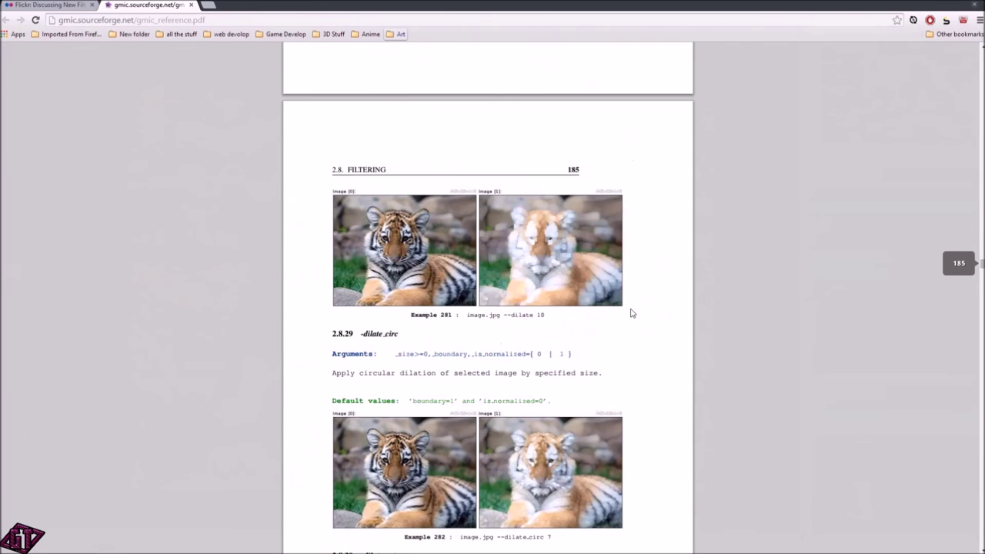
Scroll the G'MIC reference PDF ahead to page 195
{"action": "scroll", "coordinate": [631, 312], "scroll_direction": "down", "scroll_amount": 3}
{"action": "scroll", "coordinate": [631, 312], "scroll_direction": "up", "scroll_amount": 1}
{"action": "scroll", "coordinate": [630, 313], "scroll_direction": "down", "scroll_amount": 1}
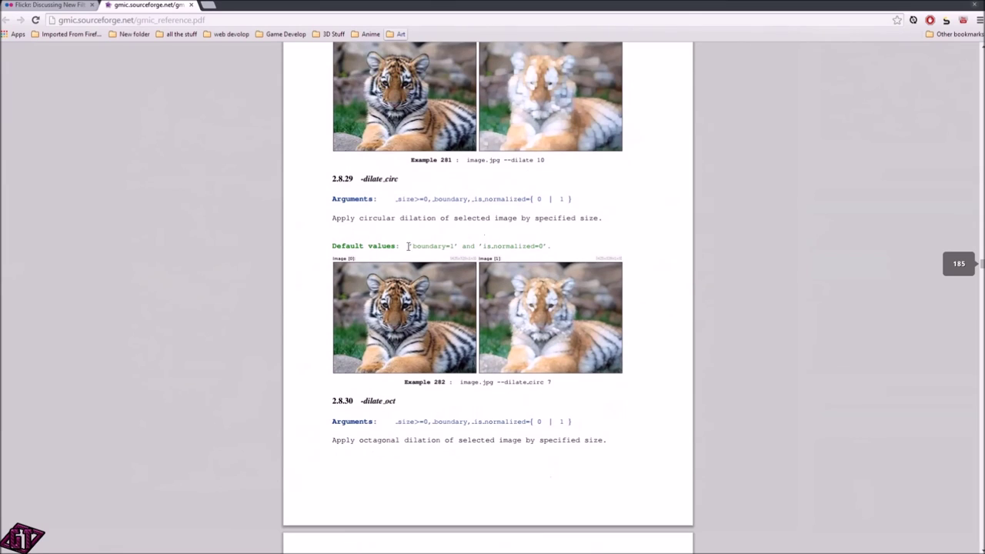
{"action": "scroll", "coordinate": [523, 262], "scroll_direction": "down", "scroll_amount": 15}
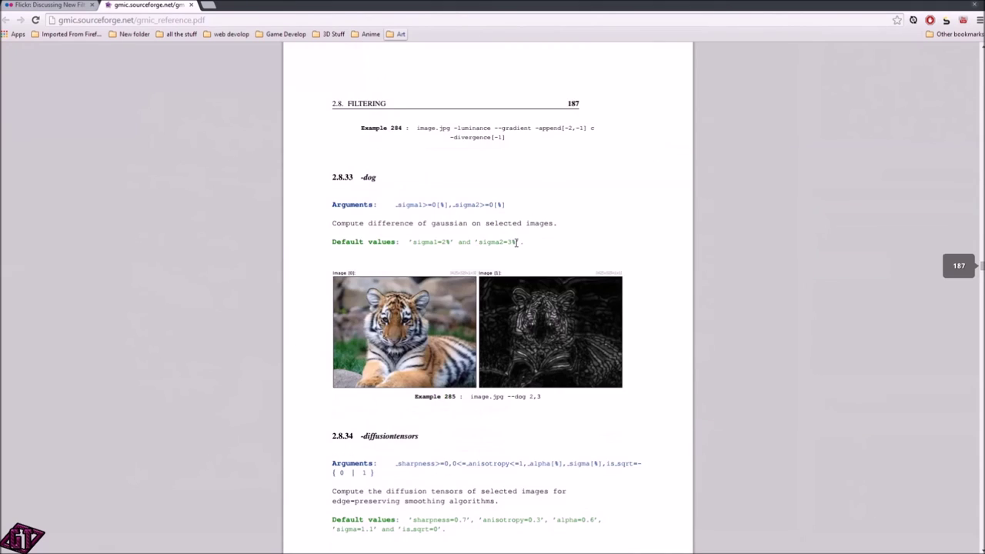
{"action": "scroll", "coordinate": [515, 242], "scroll_direction": "down", "scroll_amount": 1}
{"action": "scroll", "coordinate": [516, 247], "scroll_direction": "up", "scroll_amount": 5}
{"action": "scroll", "coordinate": [564, 241], "scroll_direction": "up", "scroll_amount": 1}
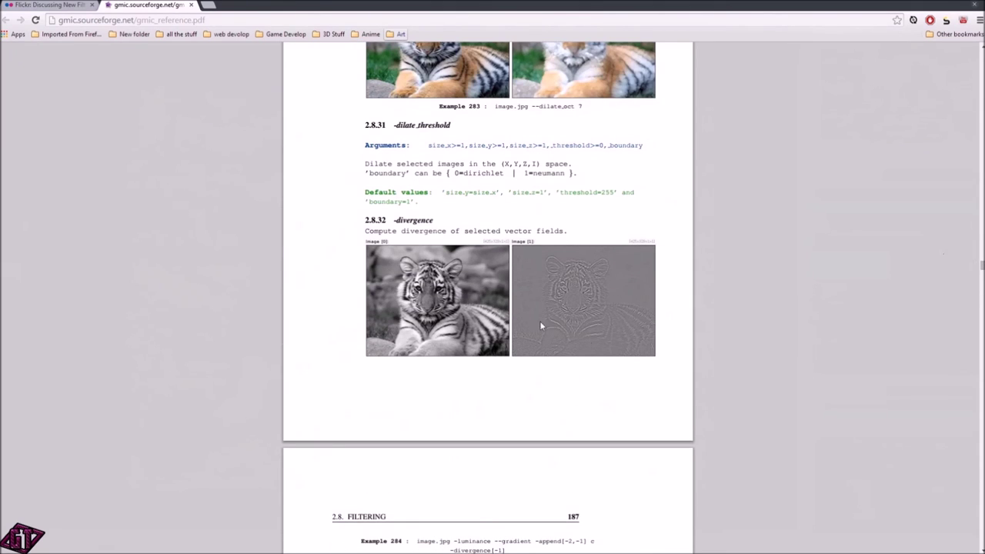
{"action": "scroll", "coordinate": [561, 293], "scroll_direction": "down", "scroll_amount": 12}
{"action": "scroll", "coordinate": [528, 300], "scroll_direction": "down", "scroll_amount": 10}
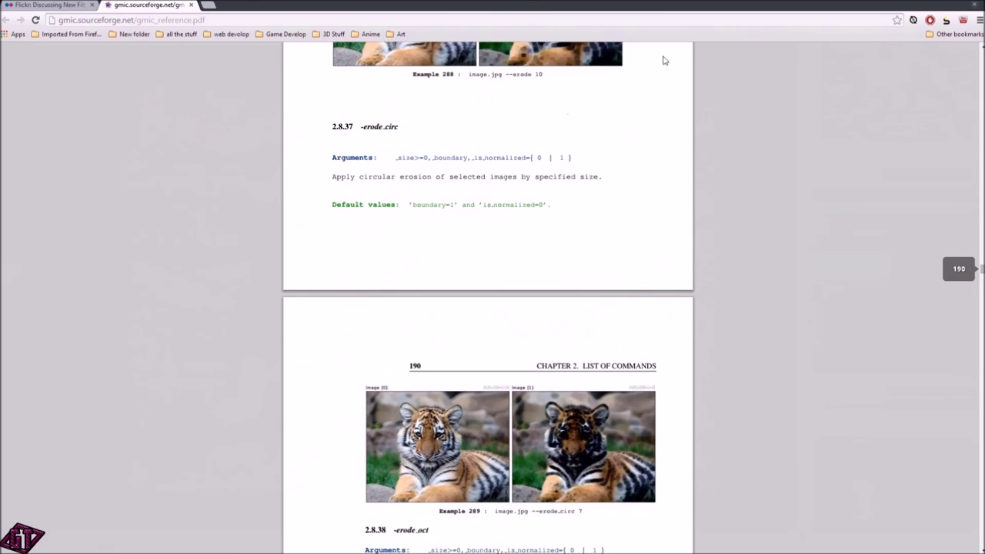
{"action": "scroll", "coordinate": [531, 231], "scroll_direction": "down", "scroll_amount": 10}
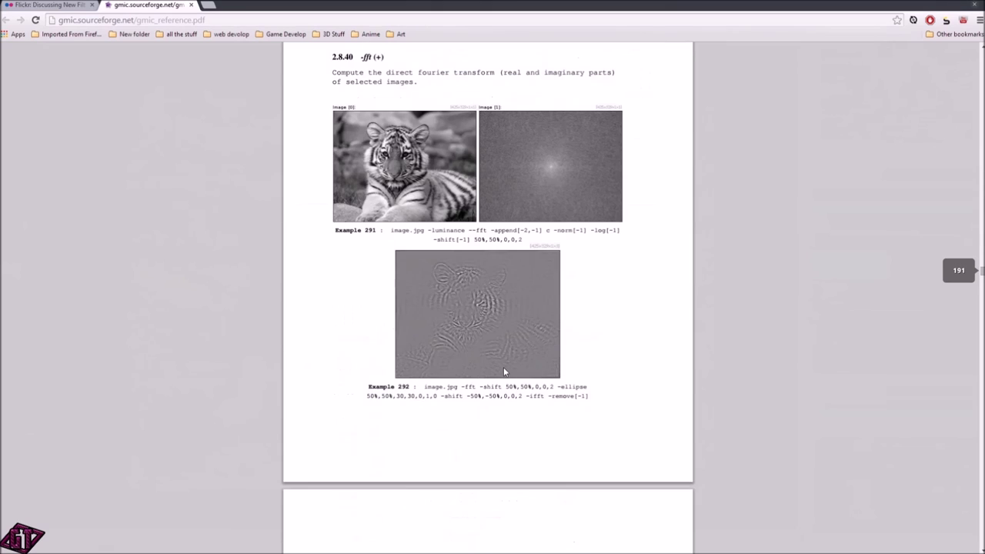
{"action": "scroll", "coordinate": [504, 368], "scroll_direction": "down", "scroll_amount": 20}
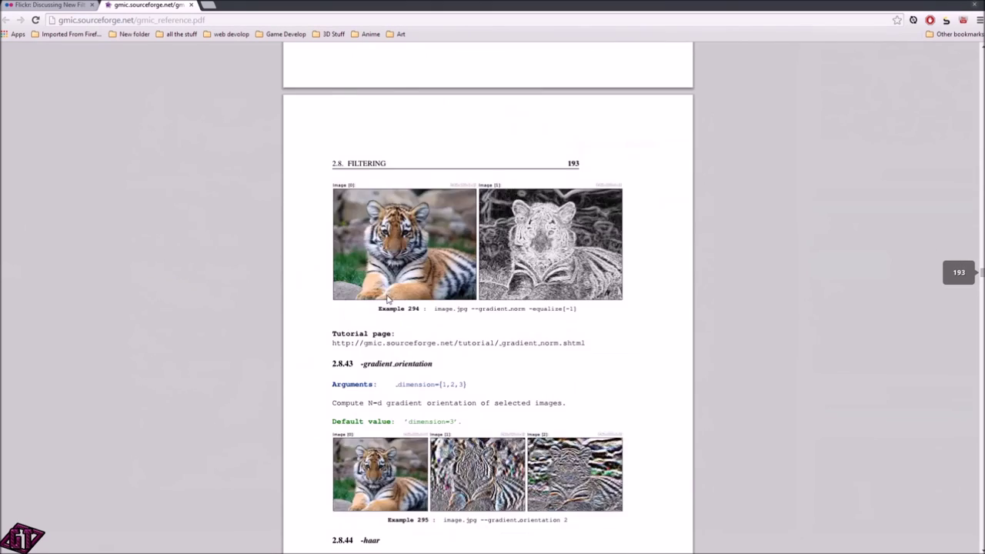
{"action": "scroll", "coordinate": [394, 306], "scroll_direction": "down", "scroll_amount": 10}
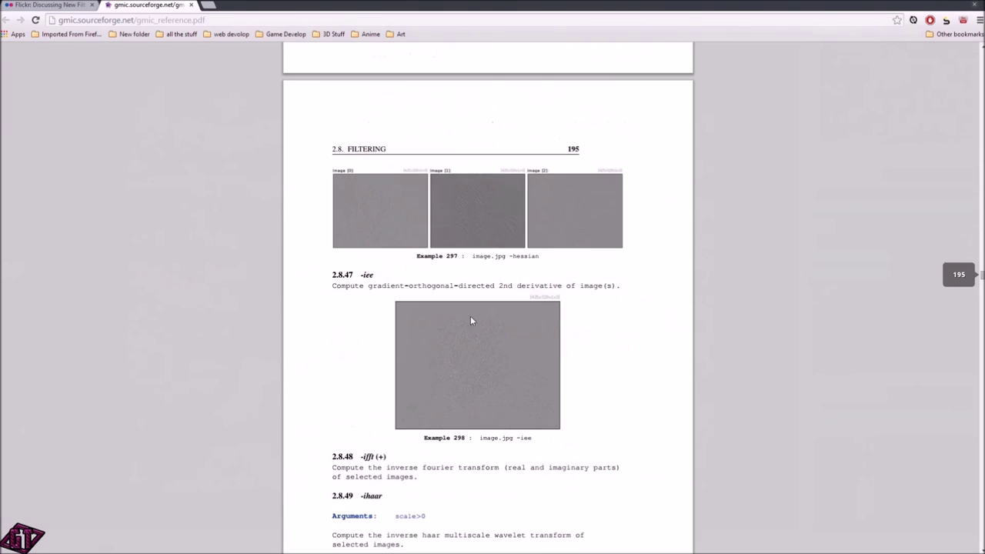
{"action": "scroll", "coordinate": [556, 309], "scroll_direction": "down", "scroll_amount": 4}
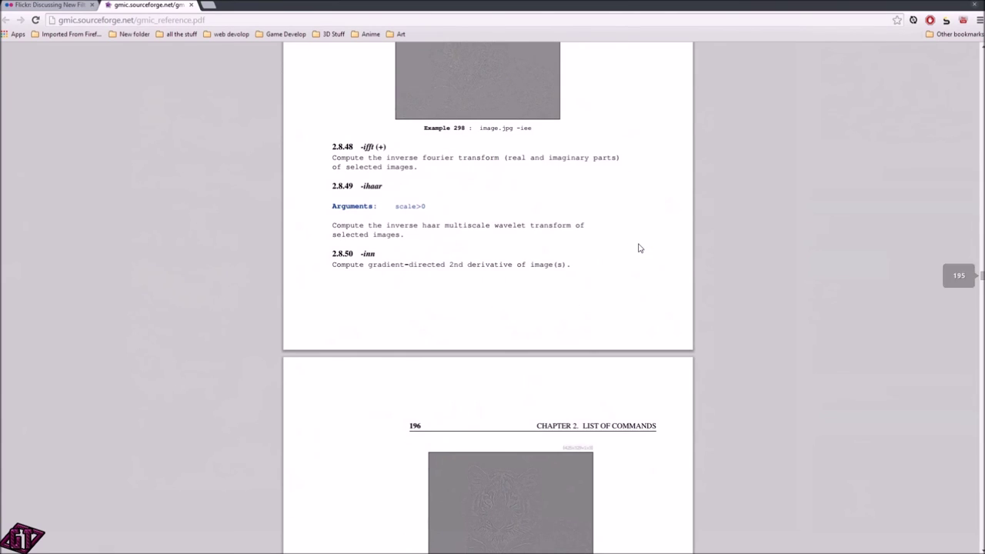
Back in GIMP, hide the Kuwahara, Graphic novel and Graphic boost layers, then show them again
{"action": "key", "text": "alt+Tab"}
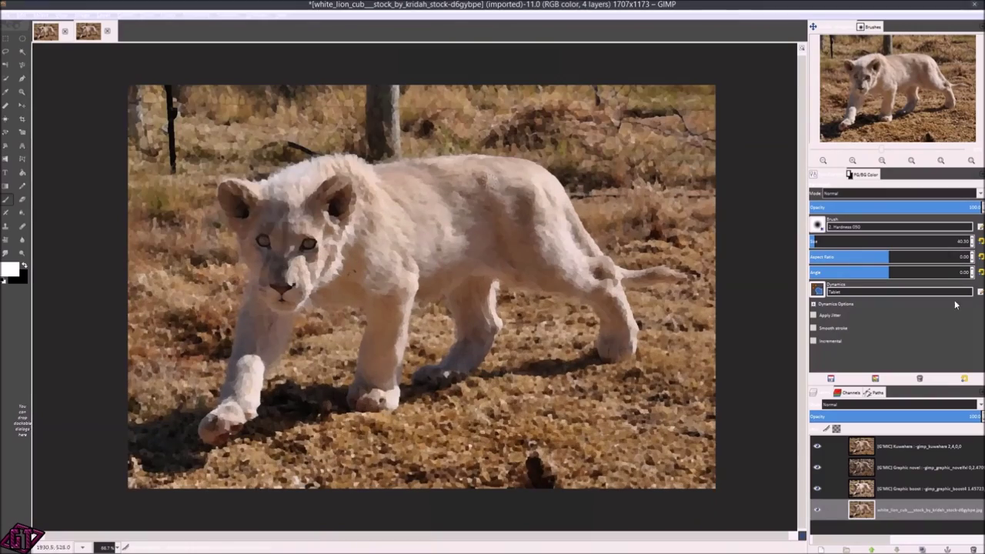
{"action": "left_click", "coordinate": [817, 447]}
{"action": "left_click", "coordinate": [818, 467]}
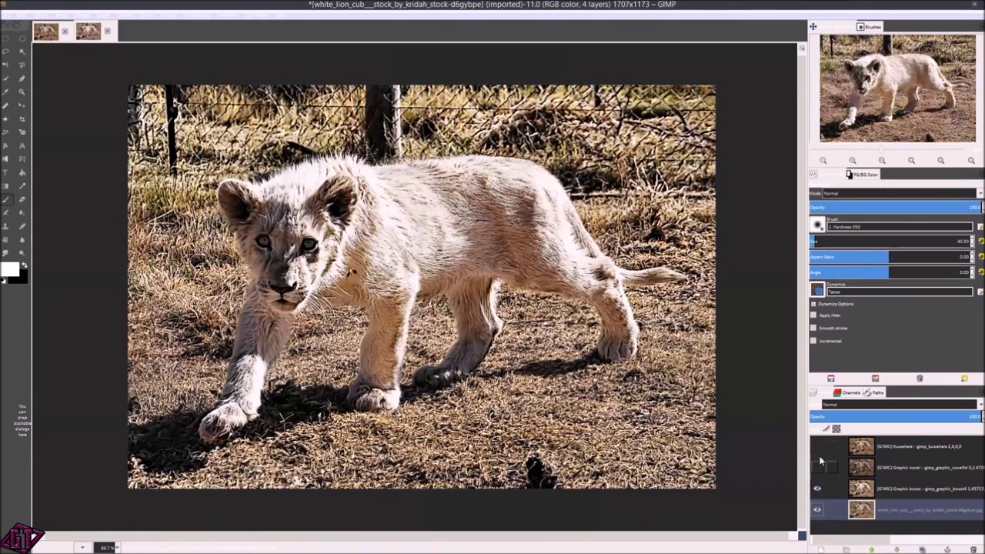
{"action": "left_click", "coordinate": [817, 488]}
{"action": "left_click", "coordinate": [817, 488]}
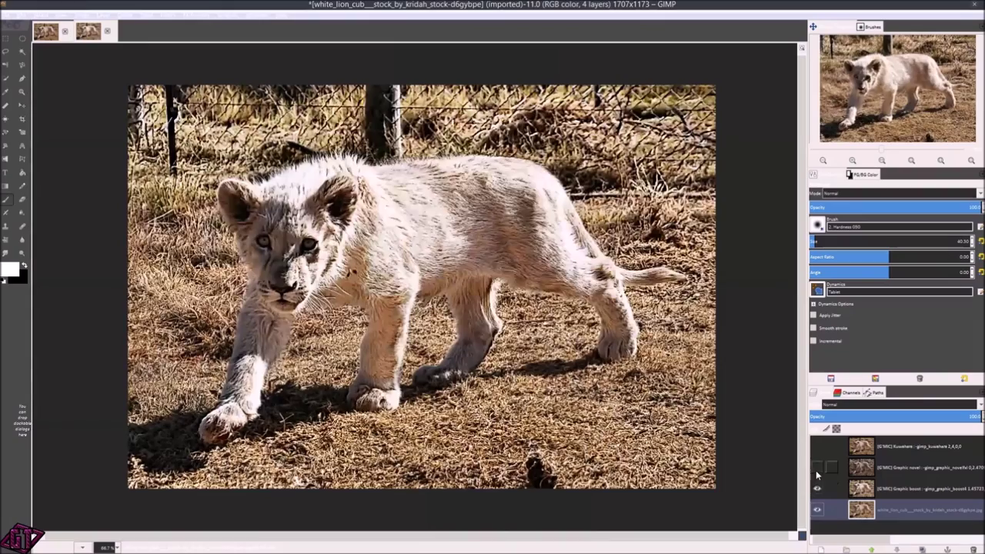
{"action": "left_click", "coordinate": [817, 467]}
{"action": "left_click", "coordinate": [817, 447]}
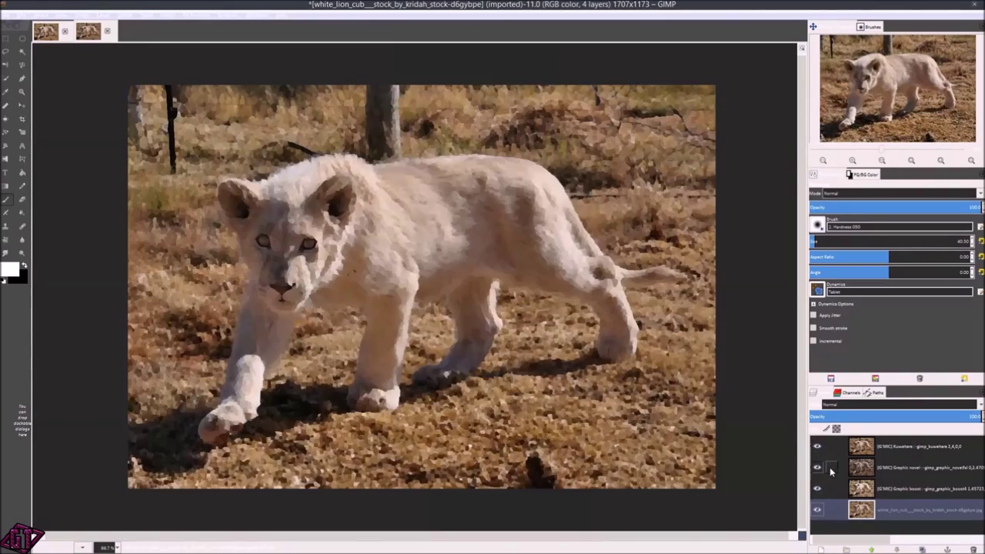
{"action": "scroll", "coordinate": [403, 213], "scroll_direction": "down", "scroll_amount": 2}
{"action": "scroll", "coordinate": [403, 213], "scroll_direction": "up", "scroll_amount": 3}
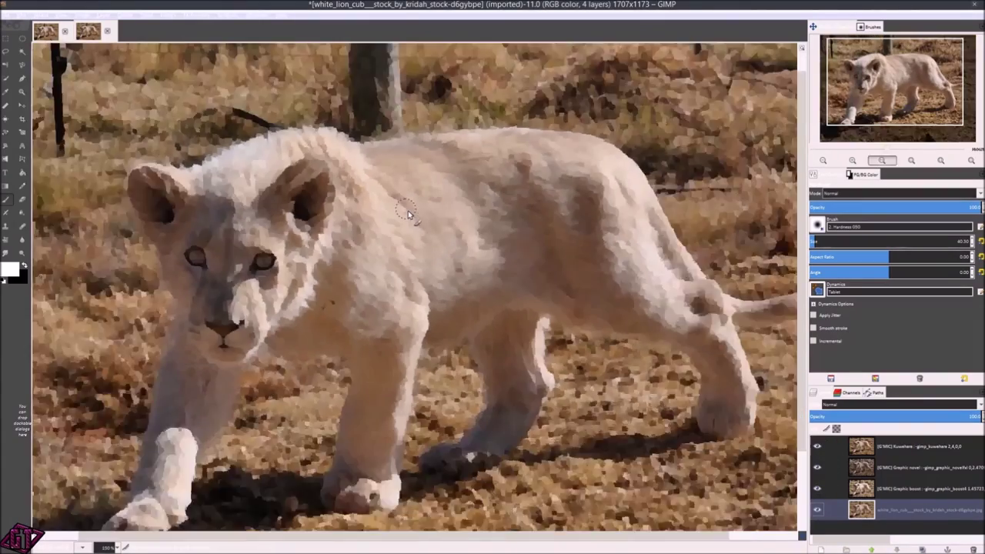
{"action": "scroll", "coordinate": [408, 212], "scroll_direction": "down", "scroll_amount": 1}
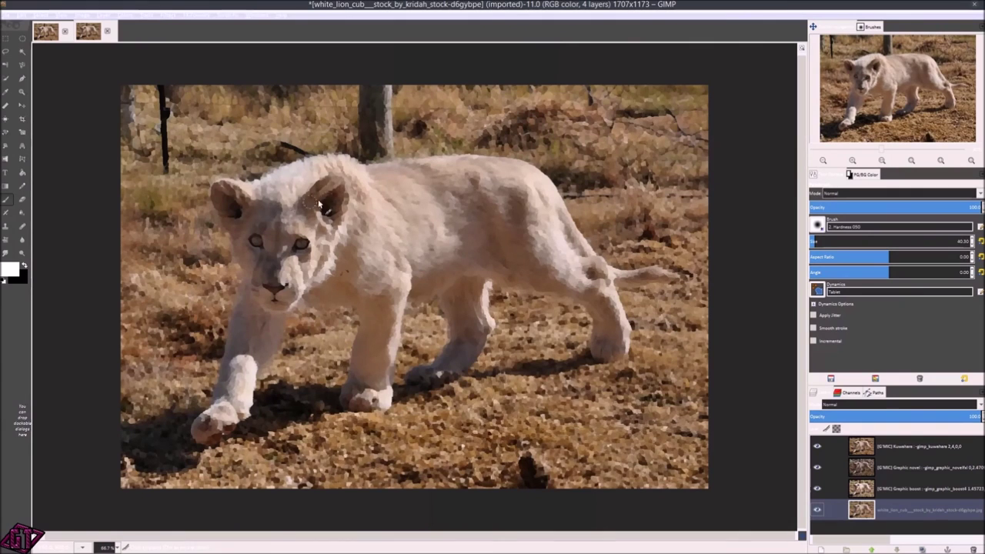
{"action": "mouse_move", "coordinate": [279, 209]}
{"action": "left_mouse_down"}
{"action": "mouse_move", "coordinate": [318, 198]}
{"action": "mouse_move", "coordinate": [291, 196]}
{"action": "left_mouse_up"}
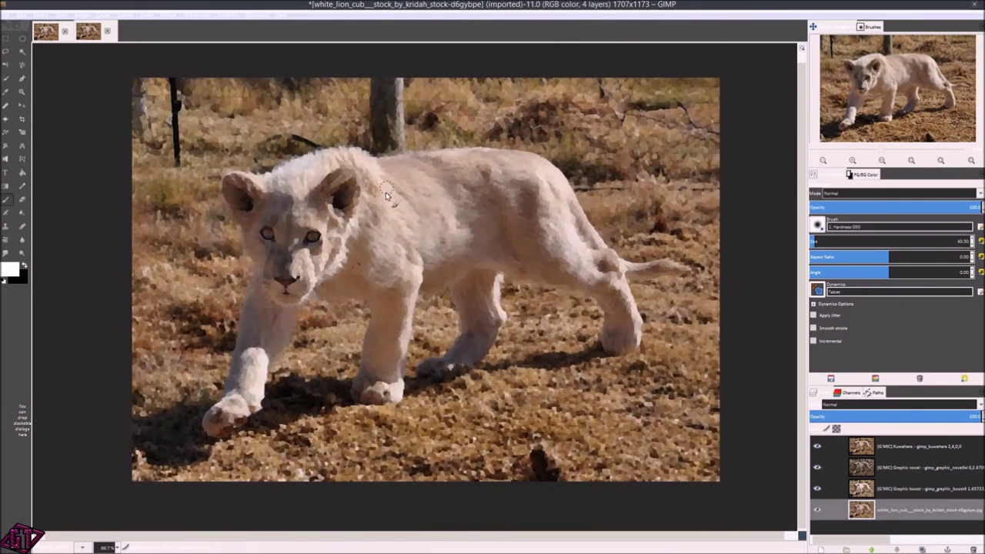
{"action": "scroll", "coordinate": [402, 218], "scroll_direction": "down", "scroll_amount": 1}
{"action": "scroll", "coordinate": [403, 218], "scroll_direction": "up", "scroll_amount": 2}
{"action": "scroll", "coordinate": [431, 223], "scroll_direction": "down", "scroll_amount": 1}
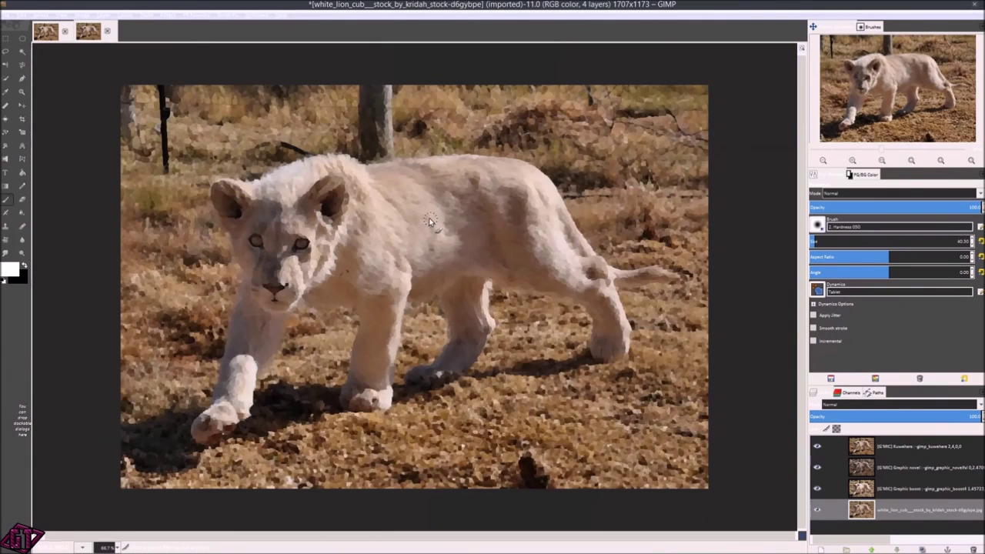
{"action": "scroll", "coordinate": [462, 192], "scroll_direction": "down", "scroll_amount": 1}
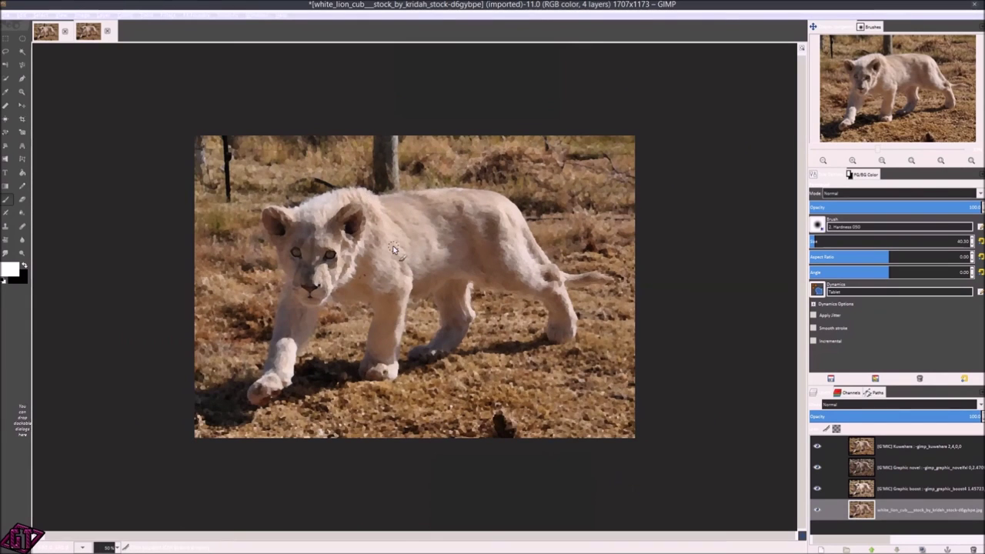
{"action": "scroll", "coordinate": [423, 223], "scroll_direction": "down", "scroll_amount": 1}
{"action": "scroll", "coordinate": [392, 250], "scroll_direction": "up", "scroll_amount": 2}
{"action": "scroll", "coordinate": [393, 246], "scroll_direction": "up", "scroll_amount": 1}
{"action": "scroll", "coordinate": [396, 238], "scroll_direction": "down", "scroll_amount": 1}
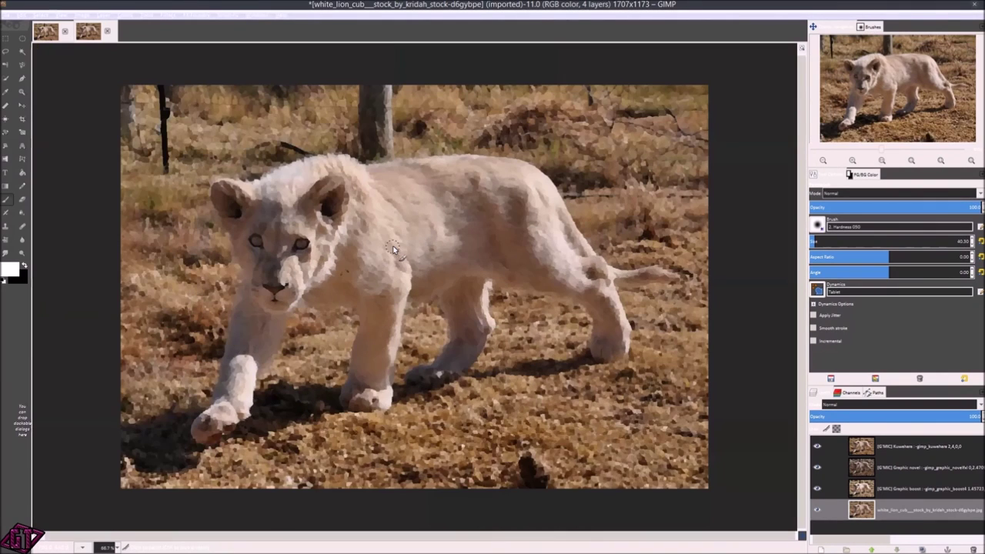
{"action": "scroll", "coordinate": [399, 231], "scroll_direction": "up", "scroll_amount": 1}
{"action": "scroll", "coordinate": [391, 249], "scroll_direction": "down", "scroll_amount": 1}
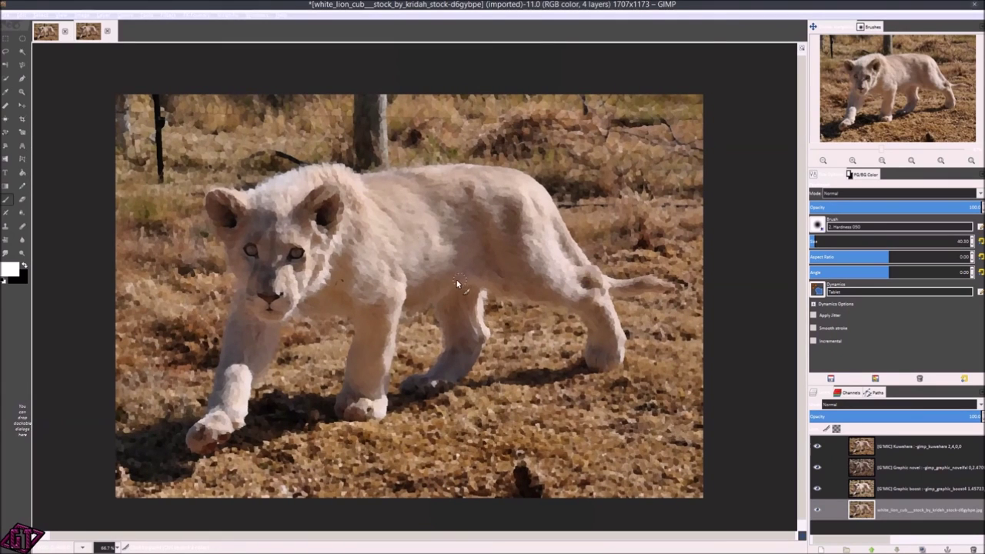
{"action": "scroll", "coordinate": [437, 201], "scroll_direction": "down", "scroll_amount": 1}
{"action": "scroll", "coordinate": [431, 230], "scroll_direction": "up", "scroll_amount": 2}
{"action": "scroll", "coordinate": [429, 244], "scroll_direction": "down", "scroll_amount": 2}
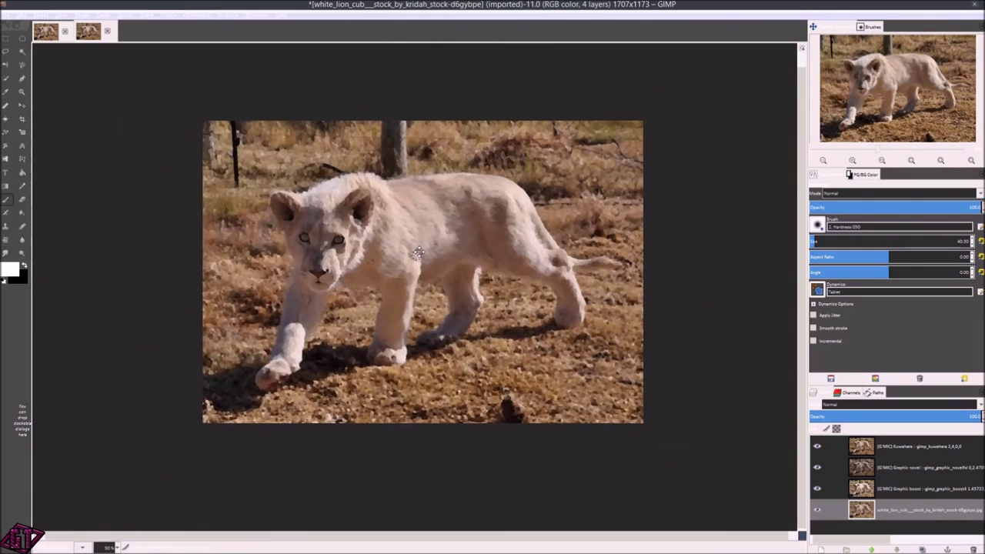
{"action": "scroll", "coordinate": [416, 248], "scroll_direction": "up", "scroll_amount": 1}
{"action": "scroll", "coordinate": [424, 235], "scroll_direction": "up", "scroll_amount": 1}
{"action": "scroll", "coordinate": [437, 223], "scroll_direction": "down", "scroll_amount": 1}
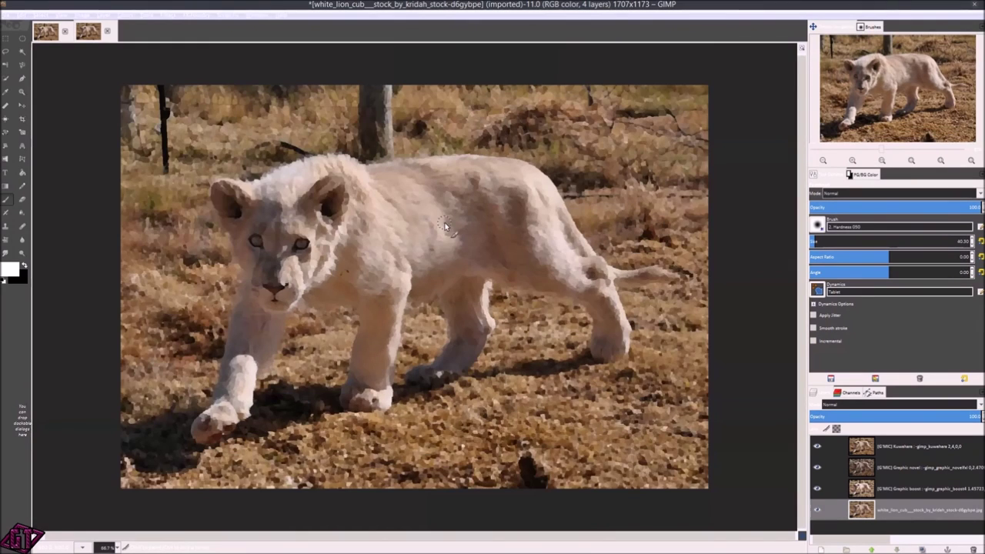
{"action": "scroll", "coordinate": [421, 229], "scroll_direction": "down", "scroll_amount": 1}
{"action": "scroll", "coordinate": [421, 229], "scroll_direction": "up", "scroll_amount": 2}
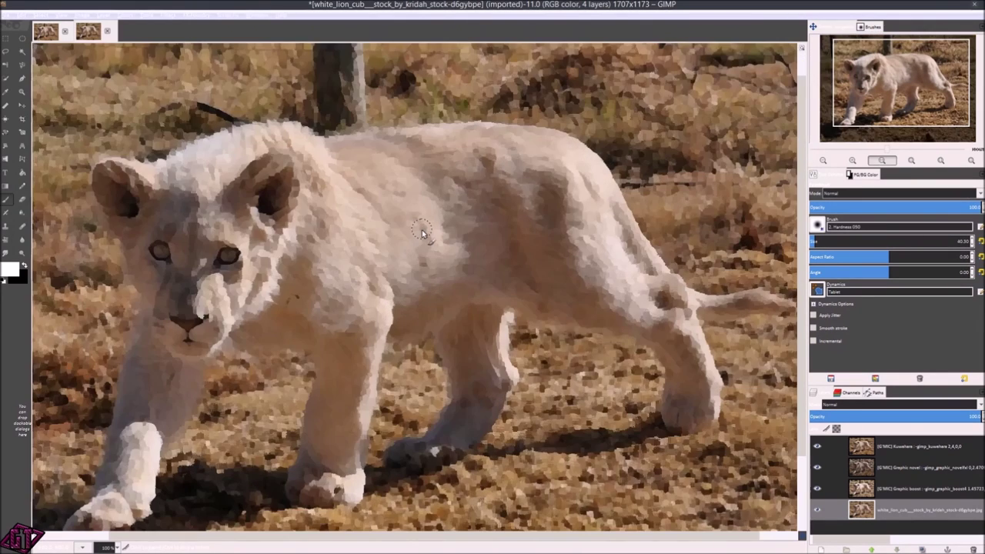
{"action": "scroll", "coordinate": [422, 230], "scroll_direction": "down", "scroll_amount": 1}
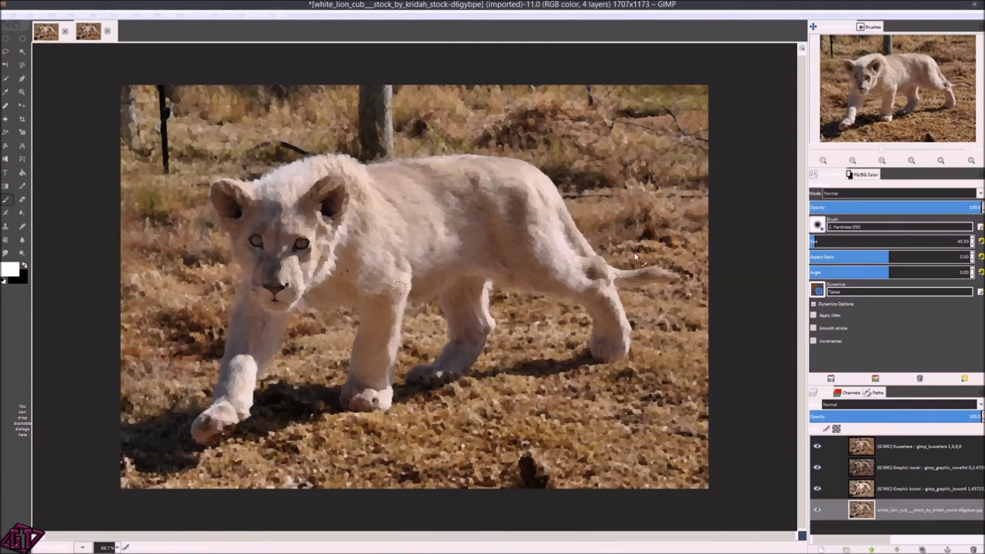
{"action": "scroll", "coordinate": [423, 252], "scroll_direction": "down", "scroll_amount": 2}
{"action": "scroll", "coordinate": [423, 252], "scroll_direction": "up", "scroll_amount": 3}
{"action": "scroll", "coordinate": [423, 252], "scroll_direction": "down", "scroll_amount": 2}
{"action": "scroll", "coordinate": [438, 242], "scroll_direction": "down", "scroll_amount": 1}
{"action": "scroll", "coordinate": [450, 250], "scroll_direction": "up", "scroll_amount": 1}
{"action": "scroll", "coordinate": [454, 254], "scroll_direction": "down", "scroll_amount": 1}
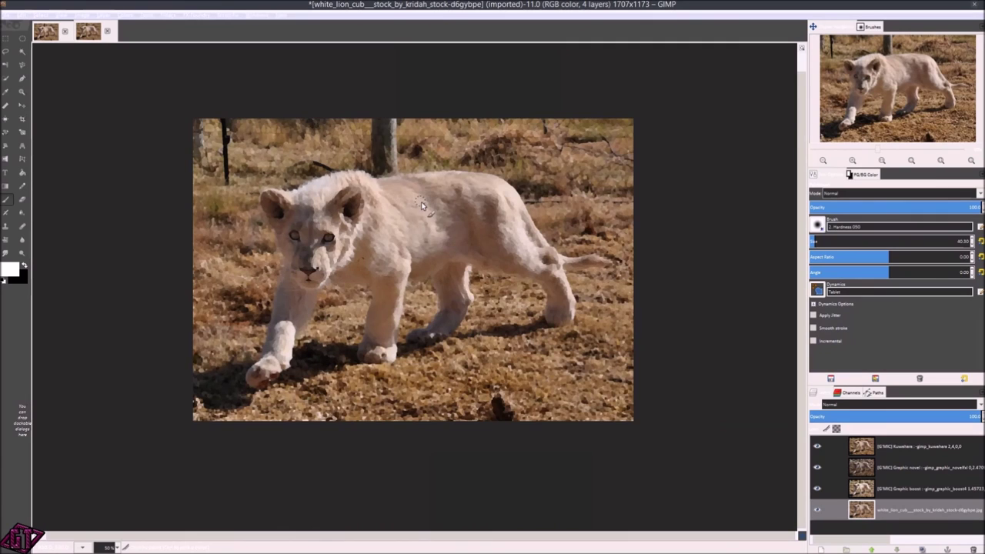
{"action": "scroll", "coordinate": [422, 218], "scroll_direction": "up", "scroll_amount": 1}
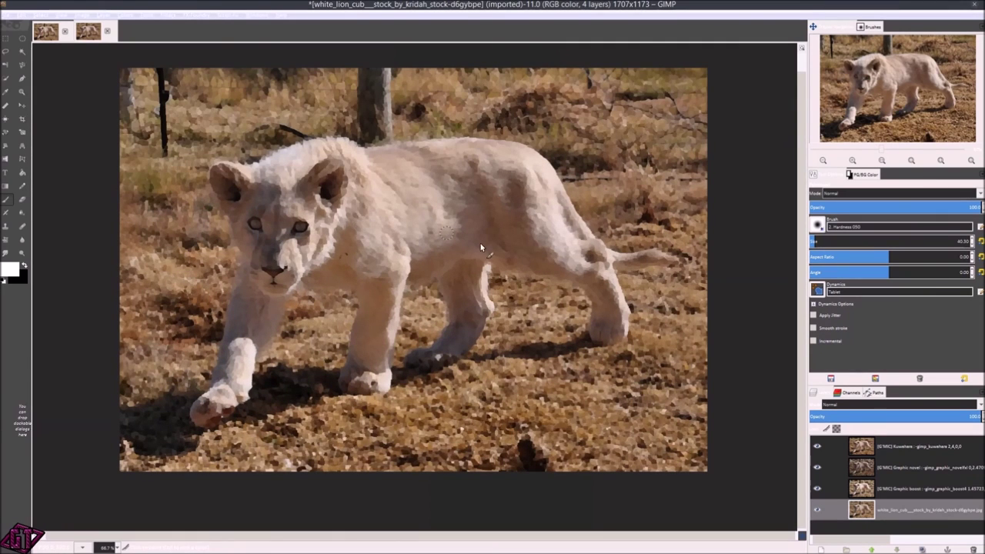
{"action": "scroll", "coordinate": [435, 237], "scroll_direction": "up", "scroll_amount": 1}
{"action": "scroll", "coordinate": [435, 237], "scroll_direction": "up", "scroll_amount": 2}
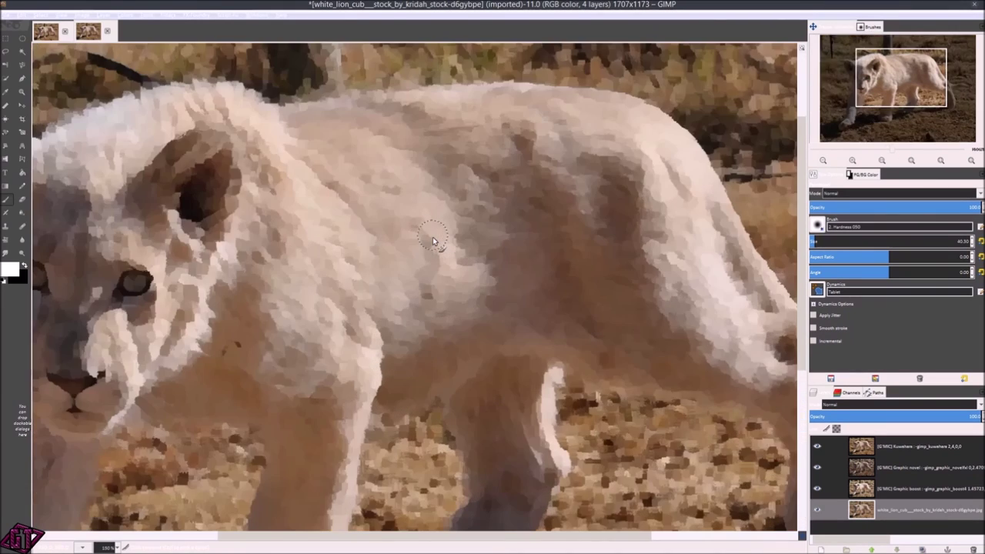
{"action": "scroll", "coordinate": [434, 235], "scroll_direction": "down", "scroll_amount": 2}
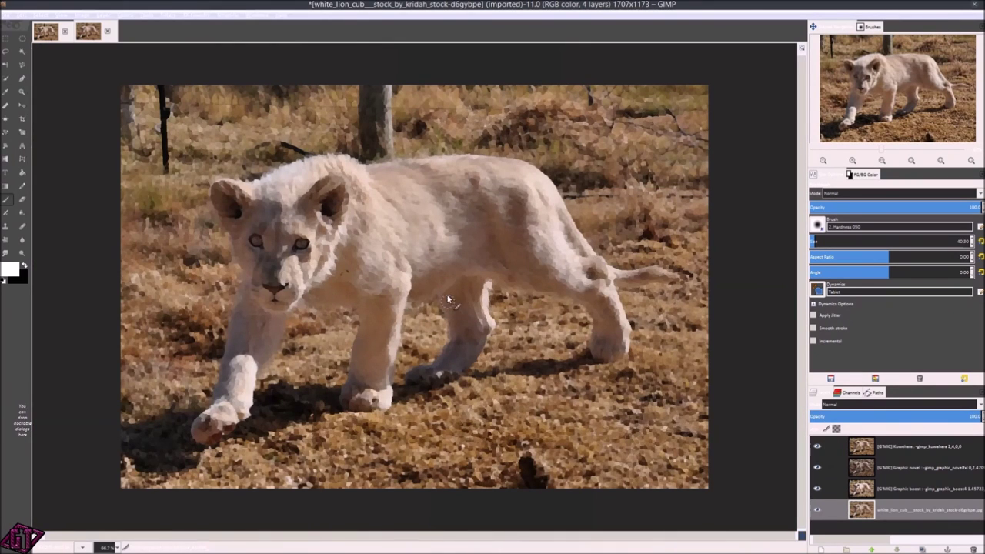
{"action": "scroll", "coordinate": [343, 196], "scroll_direction": "up", "scroll_amount": 2}
{"action": "scroll", "coordinate": [453, 191], "scroll_direction": "down", "scroll_amount": 3}
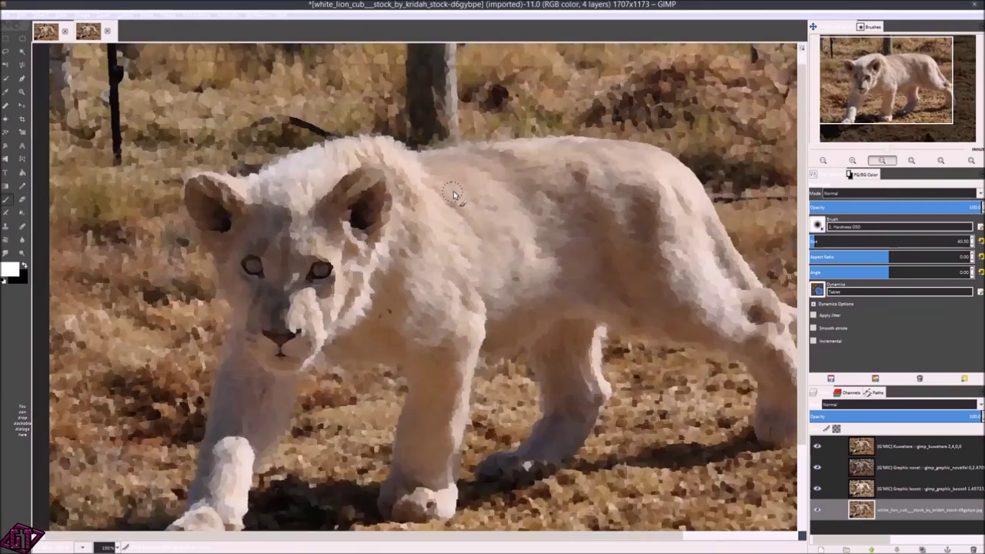
{"action": "scroll", "coordinate": [470, 237], "scroll_direction": "up", "scroll_amount": 4}
{"action": "scroll", "coordinate": [501, 246], "scroll_direction": "down", "scroll_amount": 3}
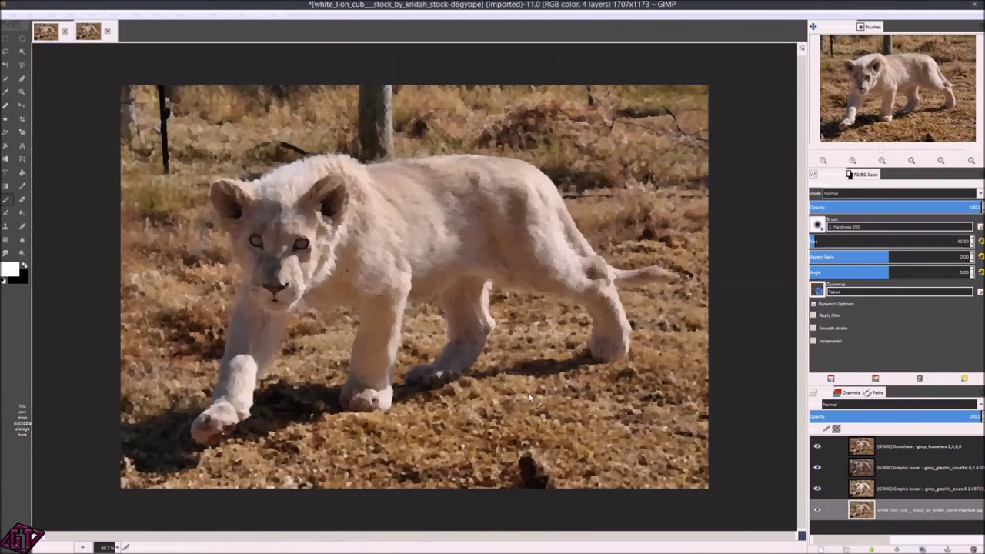
{"action": "scroll", "coordinate": [492, 234], "scroll_direction": "up", "scroll_amount": 3}
{"action": "scroll", "coordinate": [480, 223], "scroll_direction": "down", "scroll_amount": 2}
{"action": "left_click", "coordinate": [912, 488]}
{"action": "left_click", "coordinate": [920, 470]}
{"action": "left_click", "coordinate": [905, 449]}
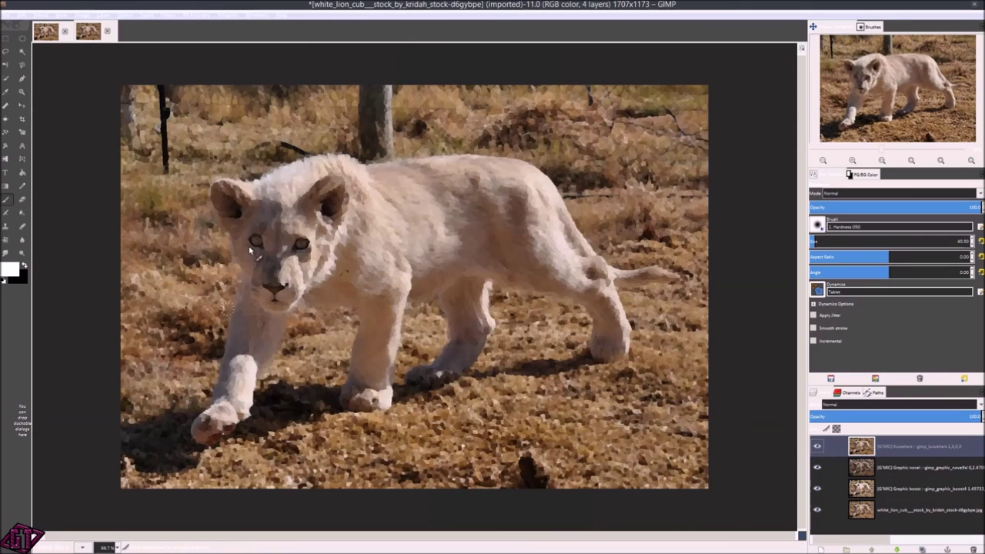
{"action": "key", "text": "1"}
{"action": "key", "text": "minus"}
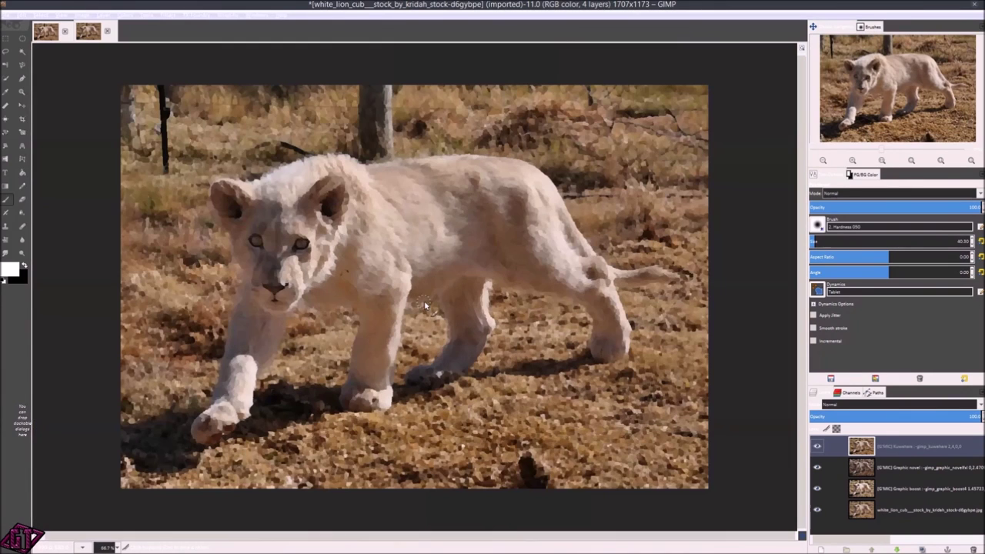